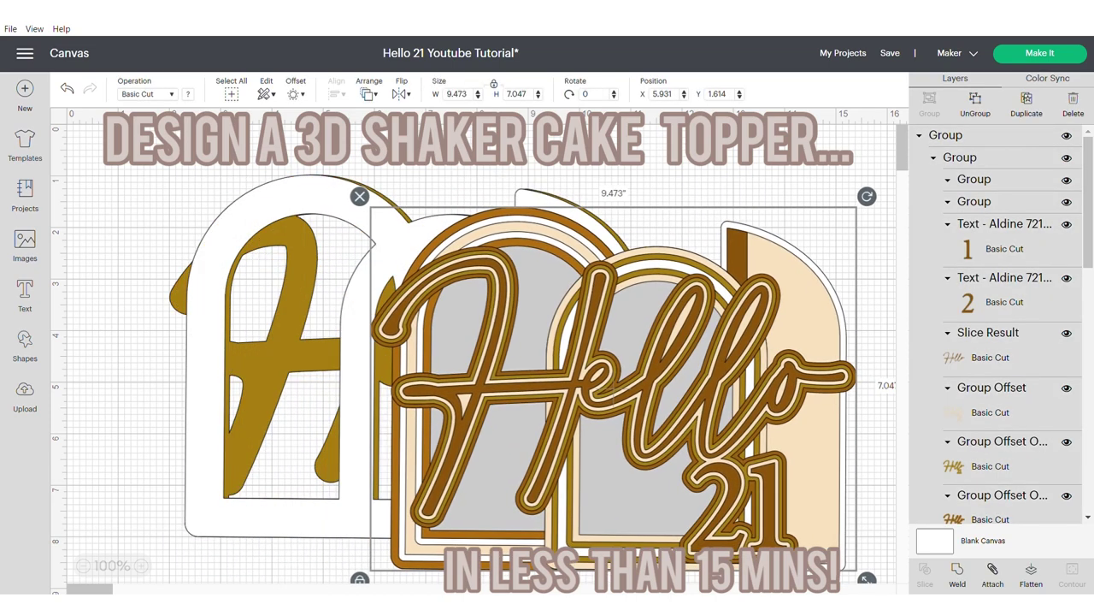
# Step: Centre-align all the layers of the finished Hello 21 topper design and group them
pyautogui.moveTo(205, 384); pyautogui.dragTo(311, 426)
pyautogui.moveTo(209, 402); pyautogui.dragTo(262, 420)
pyautogui.moveTo(101, 181); pyautogui.dragTo(780, 515)
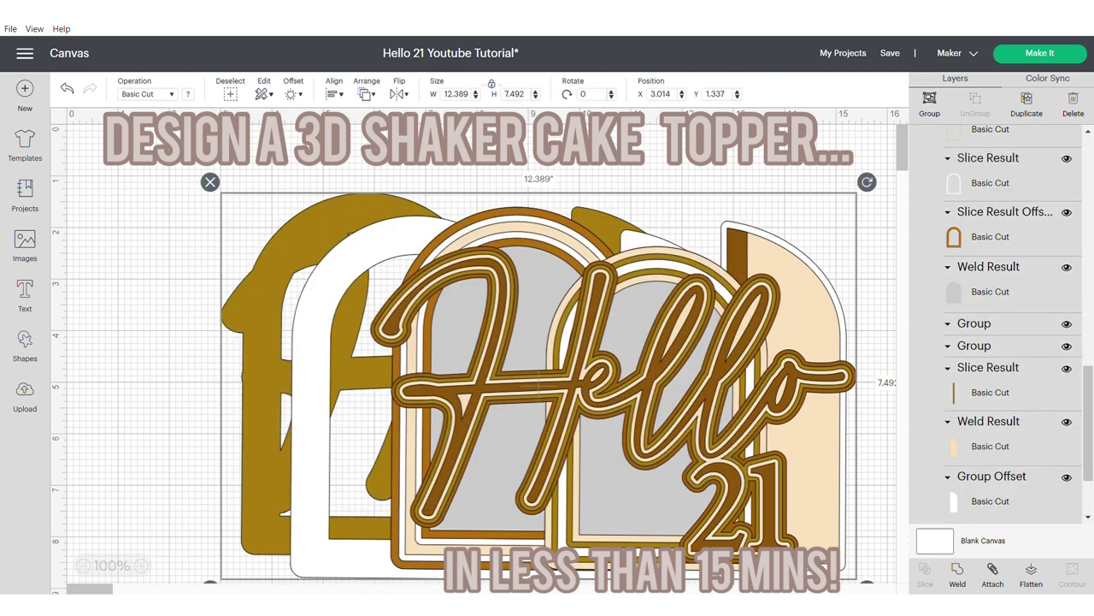
pyautogui.click(334, 93)
pyautogui.click(367, 245)
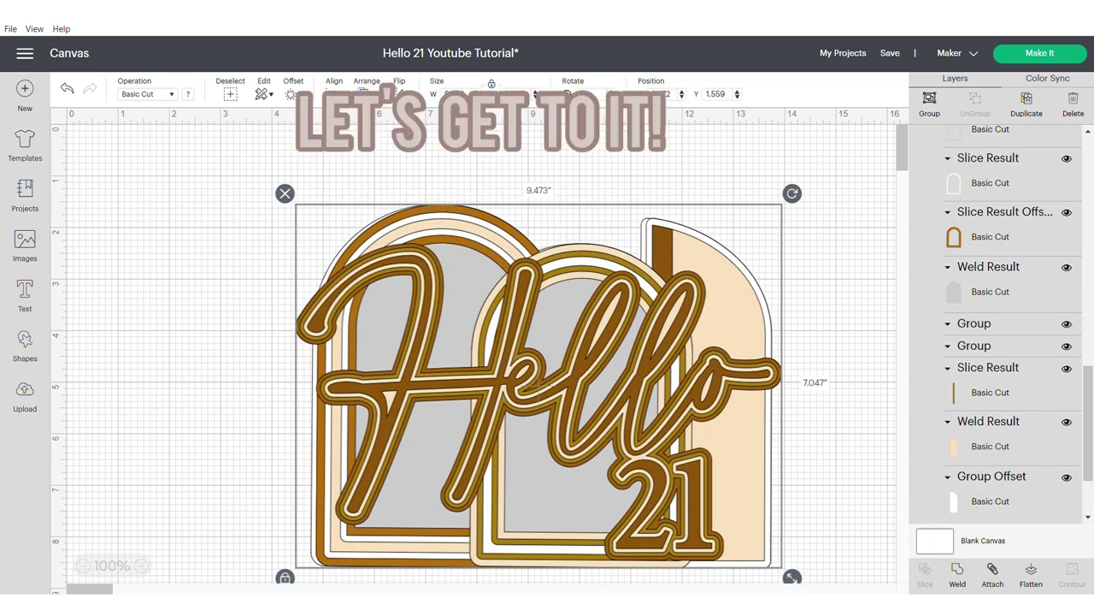
pyautogui.hotkey('ctrl', 'g')
pyautogui.moveTo(539, 385); pyautogui.dragTo(426, 351)
pyautogui.click(753, 368)
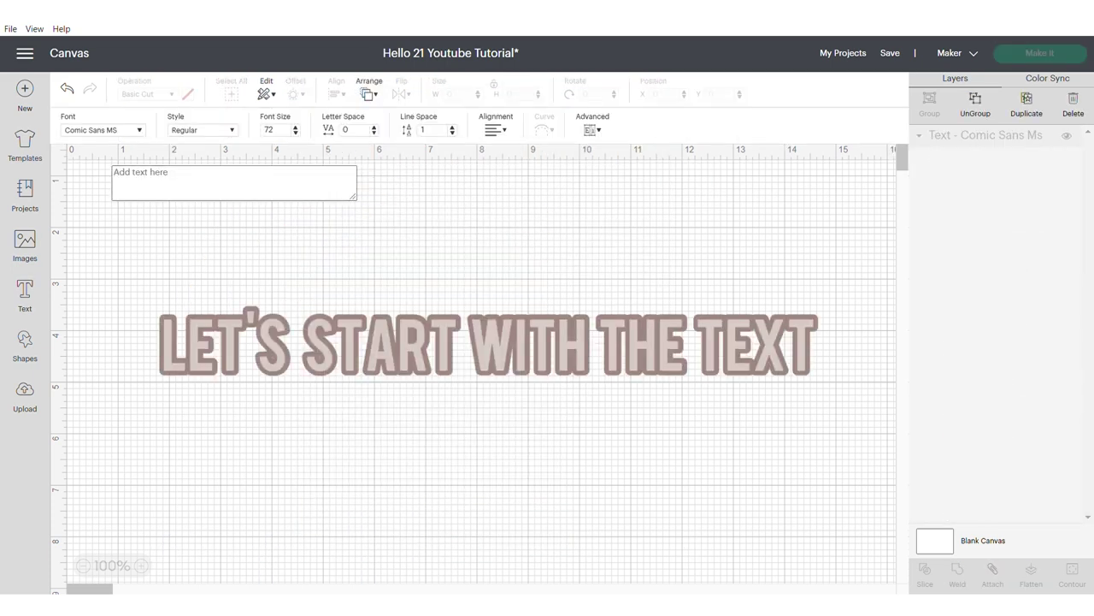
# Step: Set the new text's font to Amalfi Coast, enter "Hello" and place it in the open area of the canvas
pyautogui.click(103, 130)
pyautogui.write('ama')
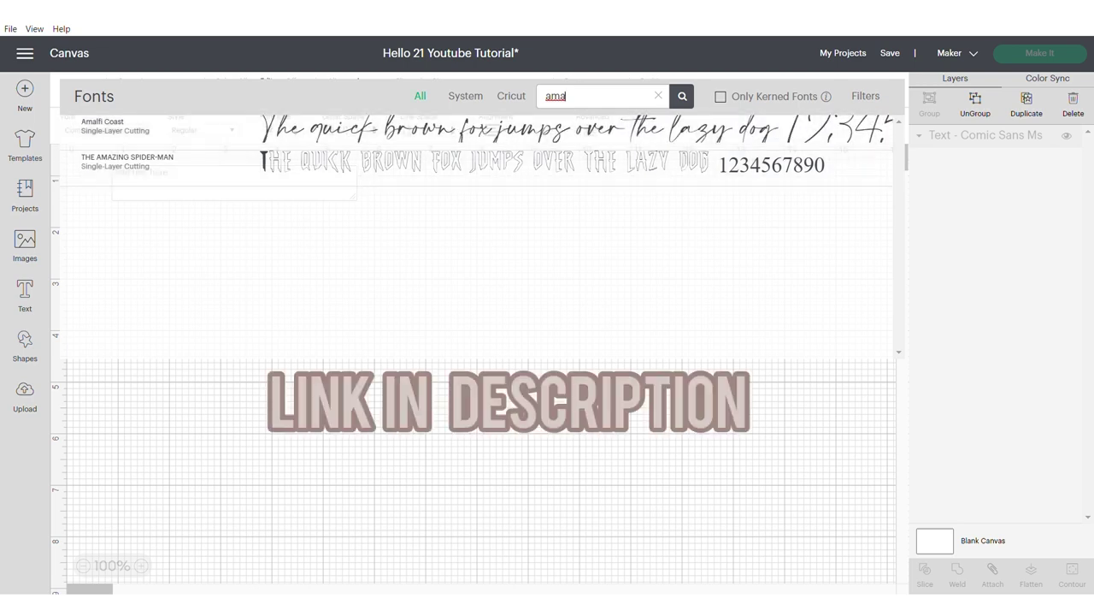
pyautogui.click(476, 132)
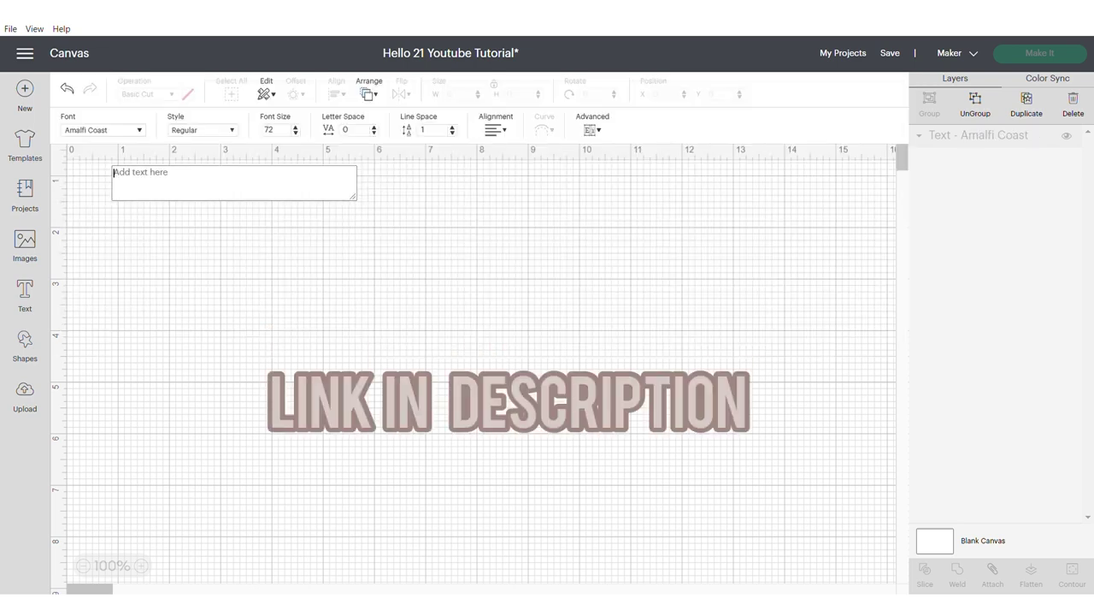
pyautogui.write('He')
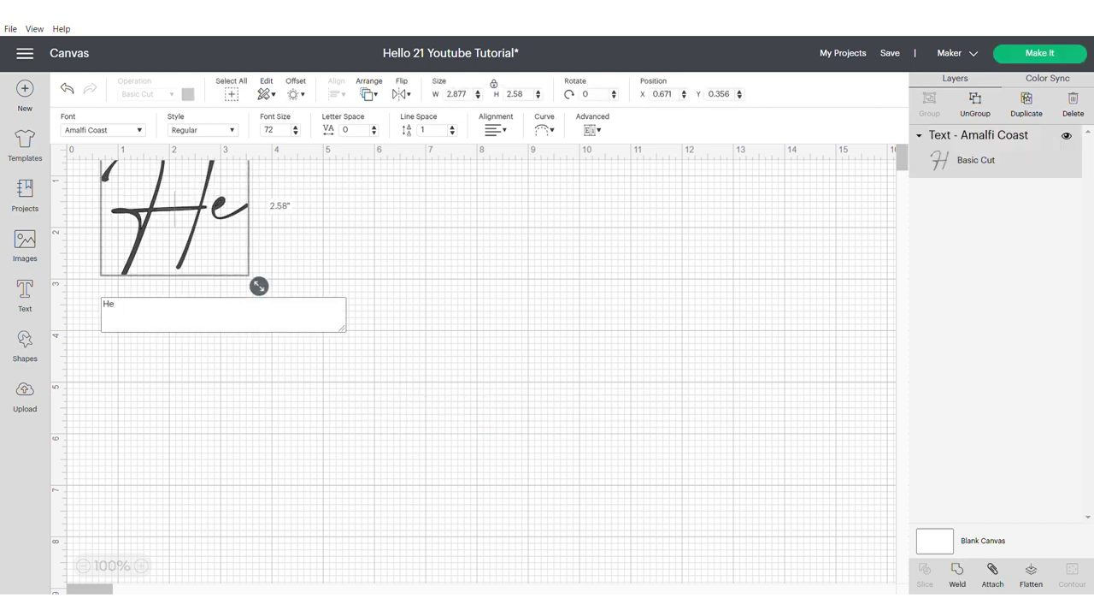
pyautogui.write('llo')
pyautogui.moveTo(224, 209); pyautogui.dragTo(336, 374)
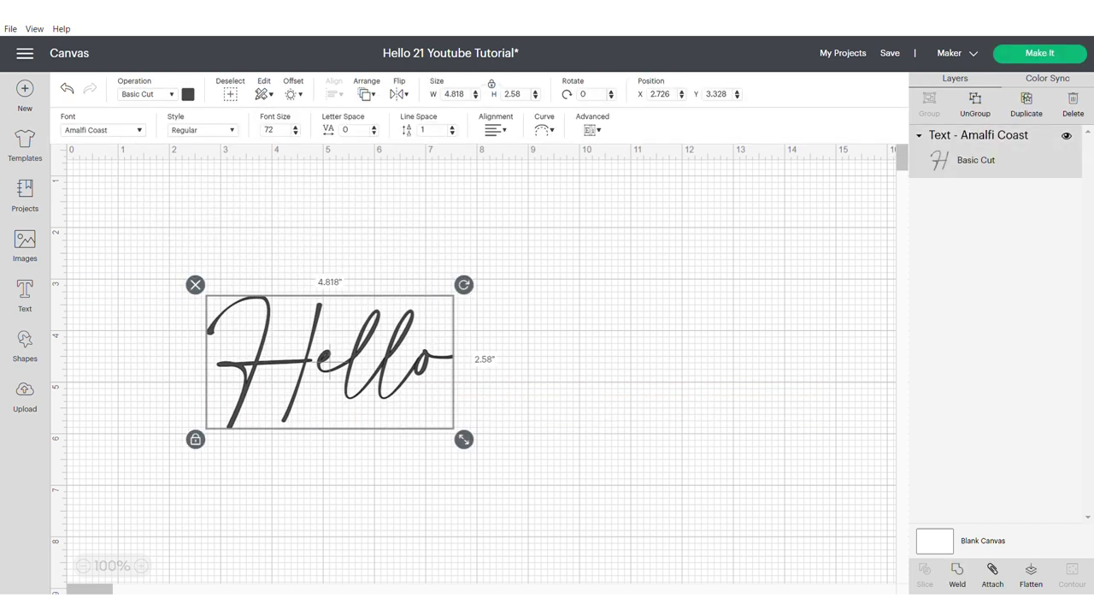
# Step: Ungroup the Hello letters, shift the H closer to the e, and regroup the whole word
pyautogui.click(975, 104)
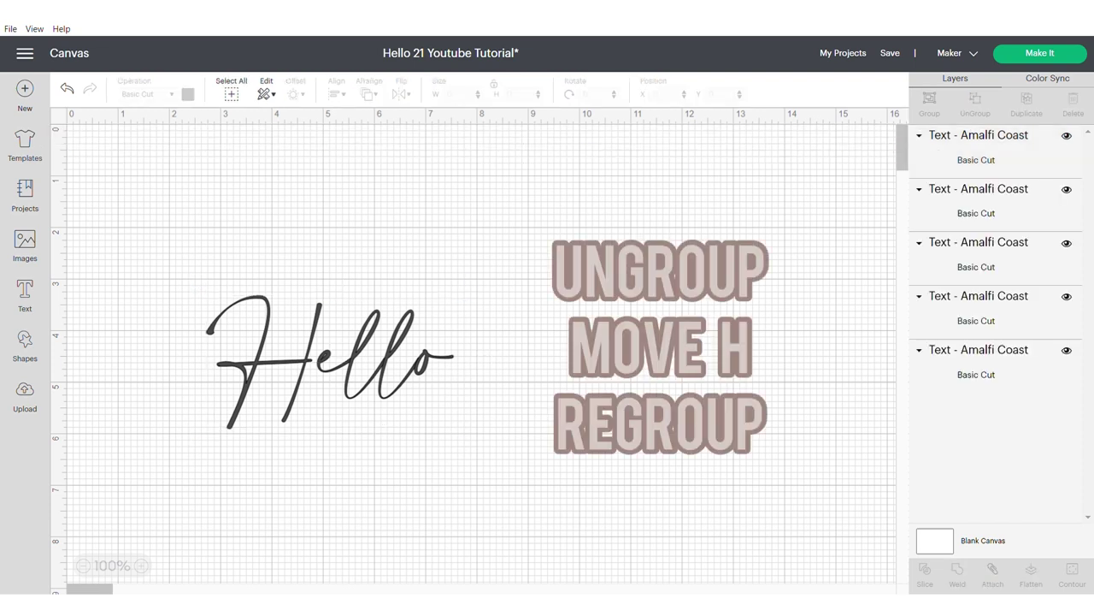
pyautogui.moveTo(265, 363); pyautogui.dragTo(272, 363)
pyautogui.moveTo(546, 428); pyautogui.dragTo(109, 283)
pyautogui.rightClick(333, 441)
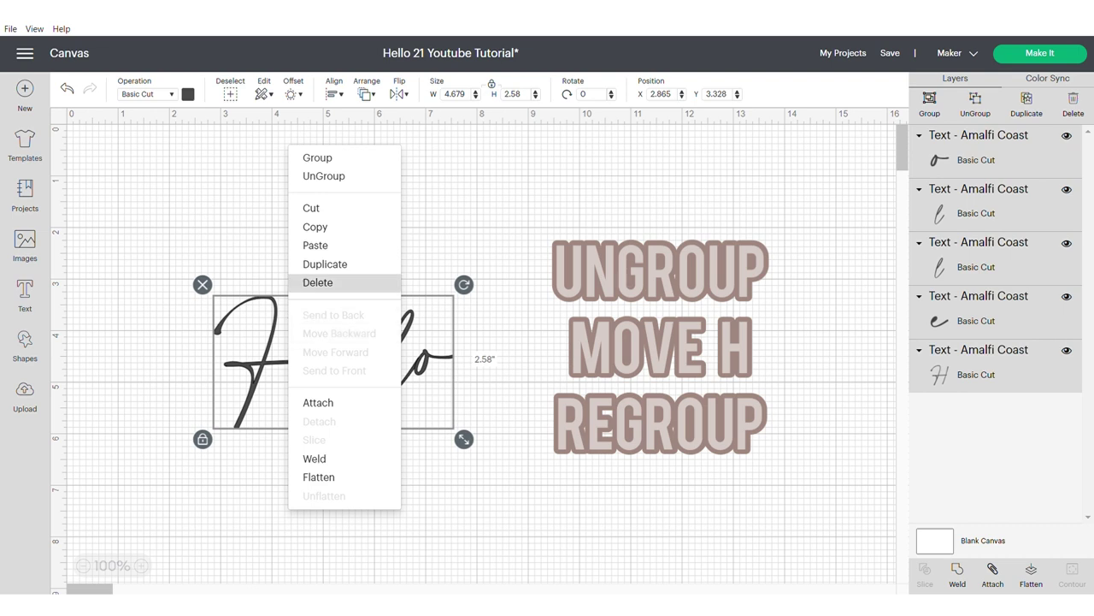
pyautogui.click(317, 158)
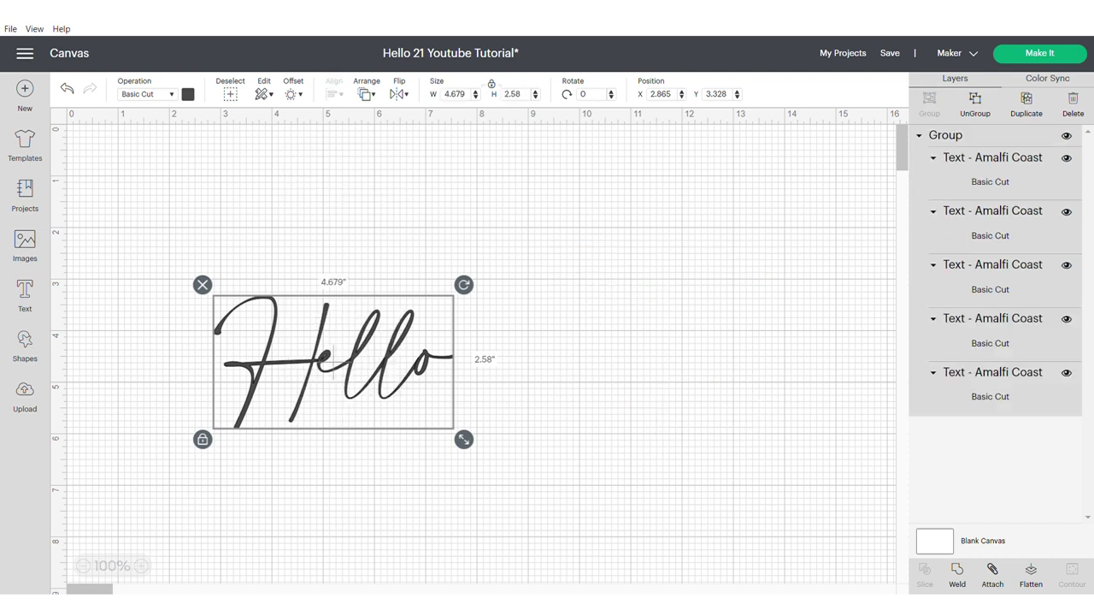
# Step: Enlarge the Hello group to about 14.5 inches wide and position it within the canvas
pyautogui.moveTo(465, 439); pyautogui.dragTo(789, 614)
pyautogui.moveTo(496, 451); pyautogui.dragTo(403, 313)
pyautogui.moveTo(421, 374); pyautogui.dragTo(414, 364)
pyautogui.moveTo(691, 471); pyautogui.dragTo(868, 574)
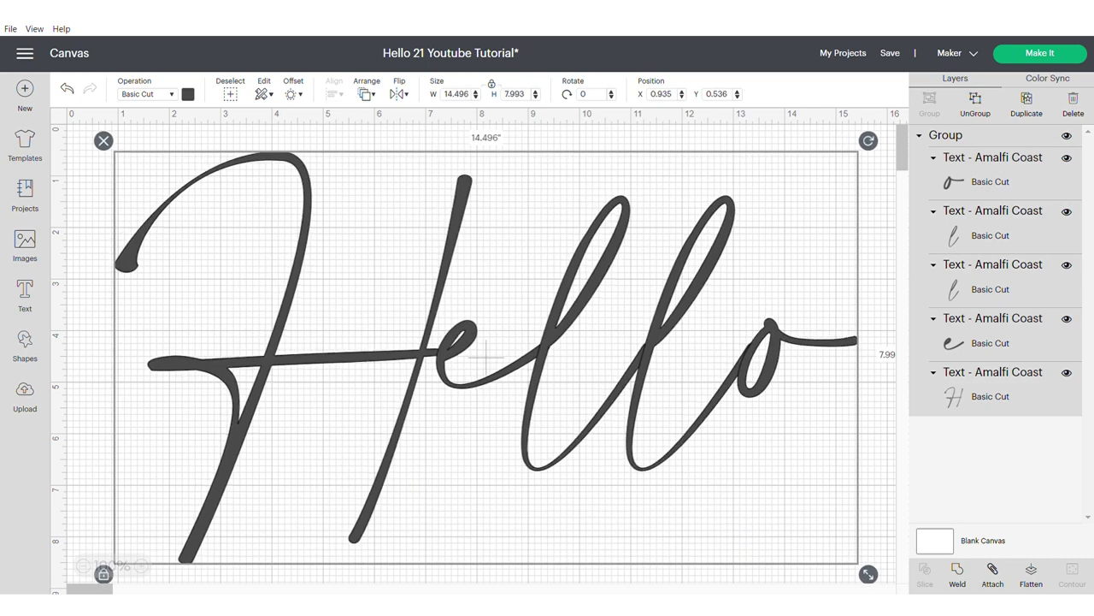
# Step: Apply a 0.04 in offset with rounded corners and welded offsets to the Hello group
pyautogui.click(293, 94)
pyautogui.click(366, 177)
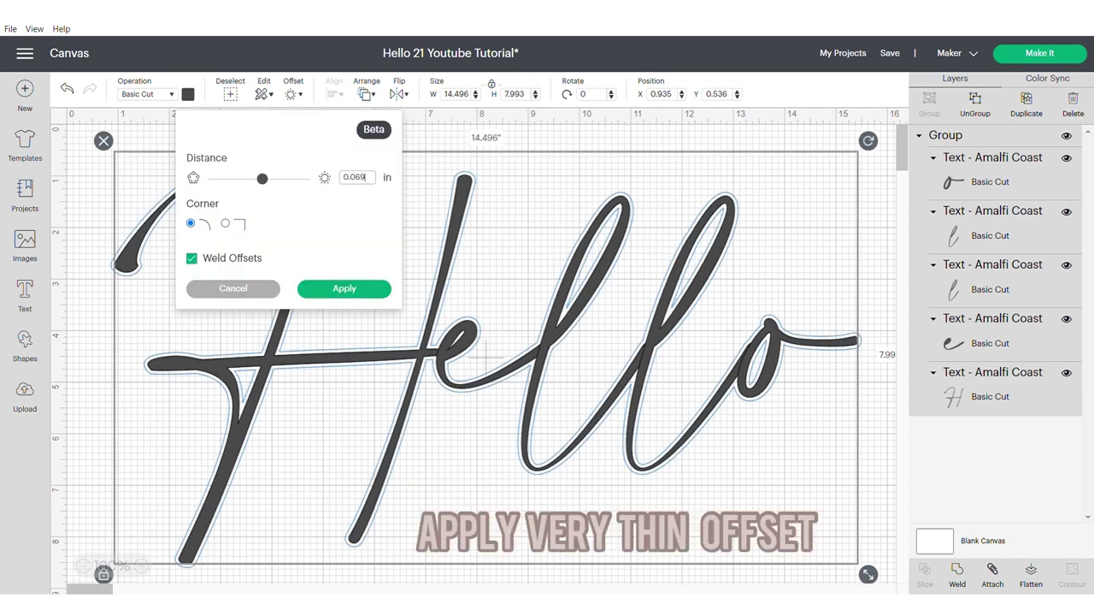
pyautogui.press('BackSpace')
pyautogui.press('BackSpace')
pyautogui.write('4')
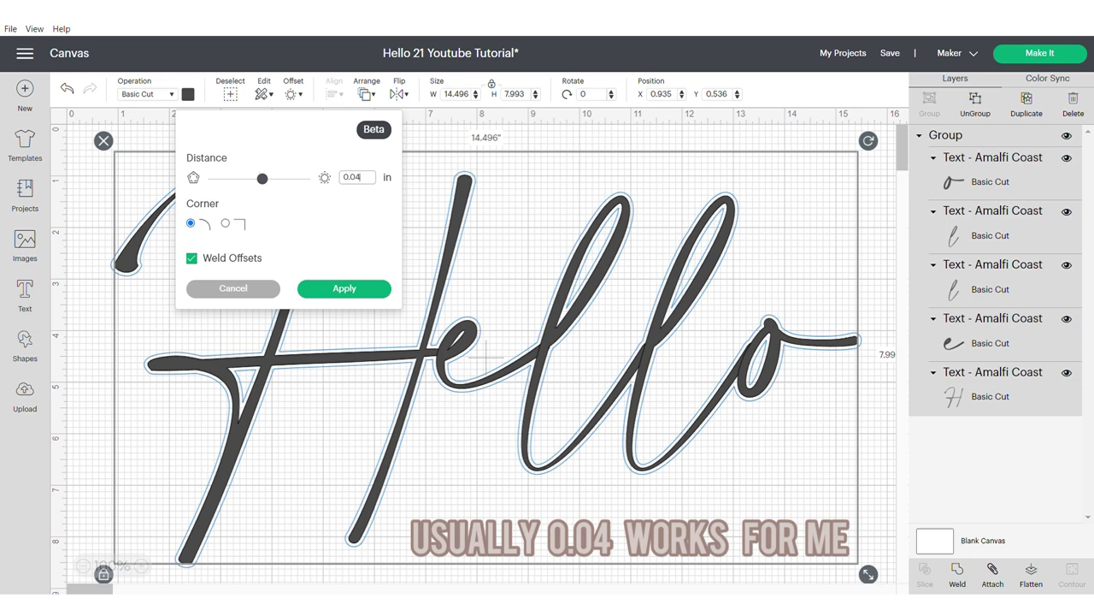
pyautogui.press('Return')
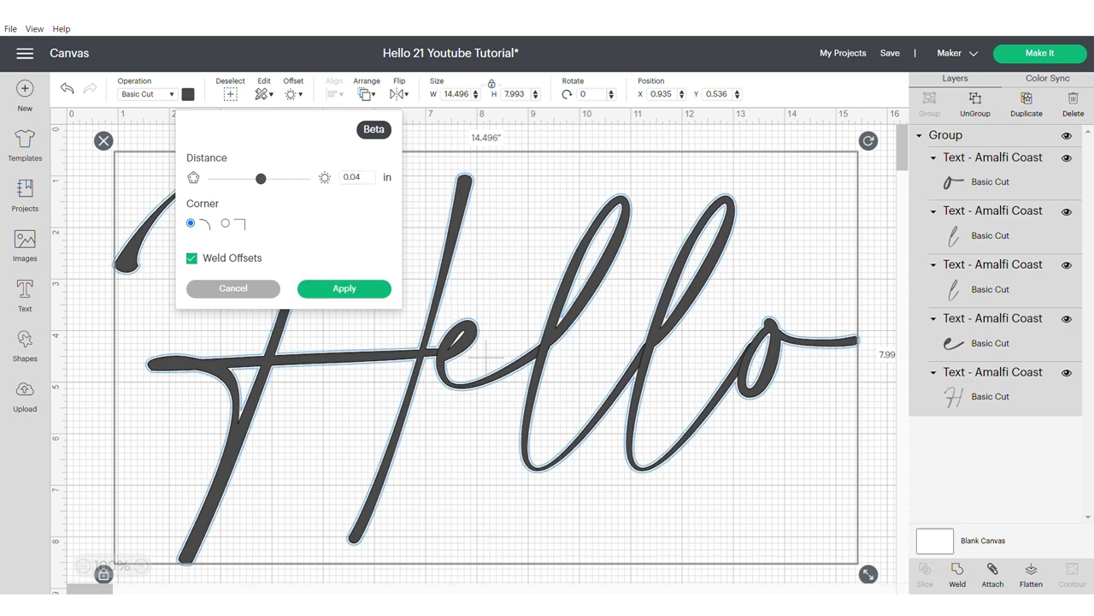
pyautogui.click(344, 289)
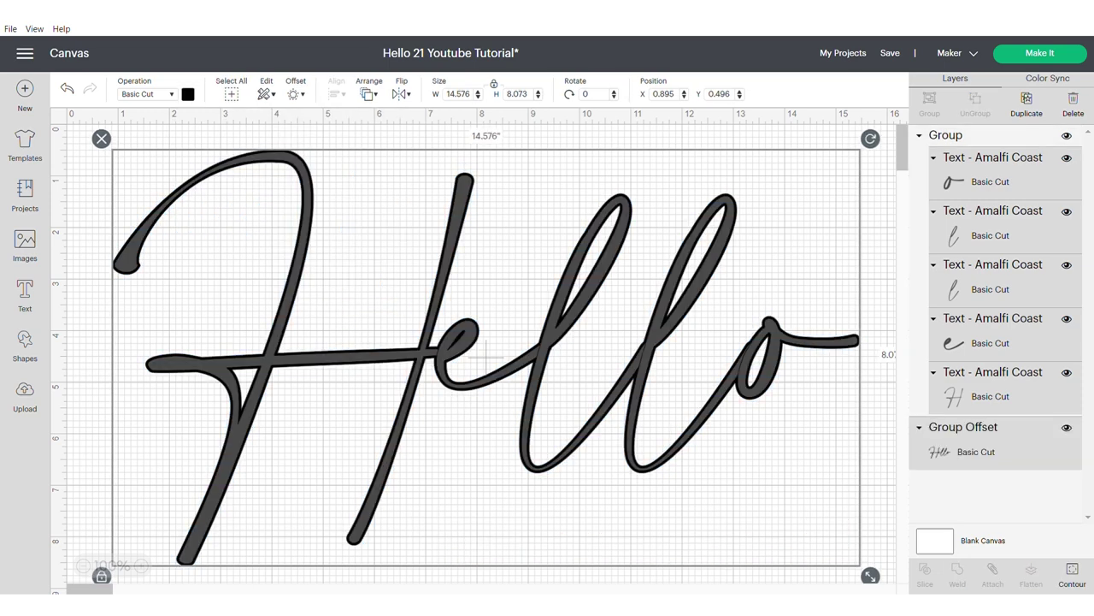
# Step: Delete the original Hello text group, keeping only its offset shape
pyautogui.moveTo(347, 357); pyautogui.dragTo(344, 375)
pyautogui.moveTo(483, 376); pyautogui.dragTo(454, 579)
pyautogui.press('Delete')
pyautogui.moveTo(462, 336); pyautogui.dragTo(454, 334)
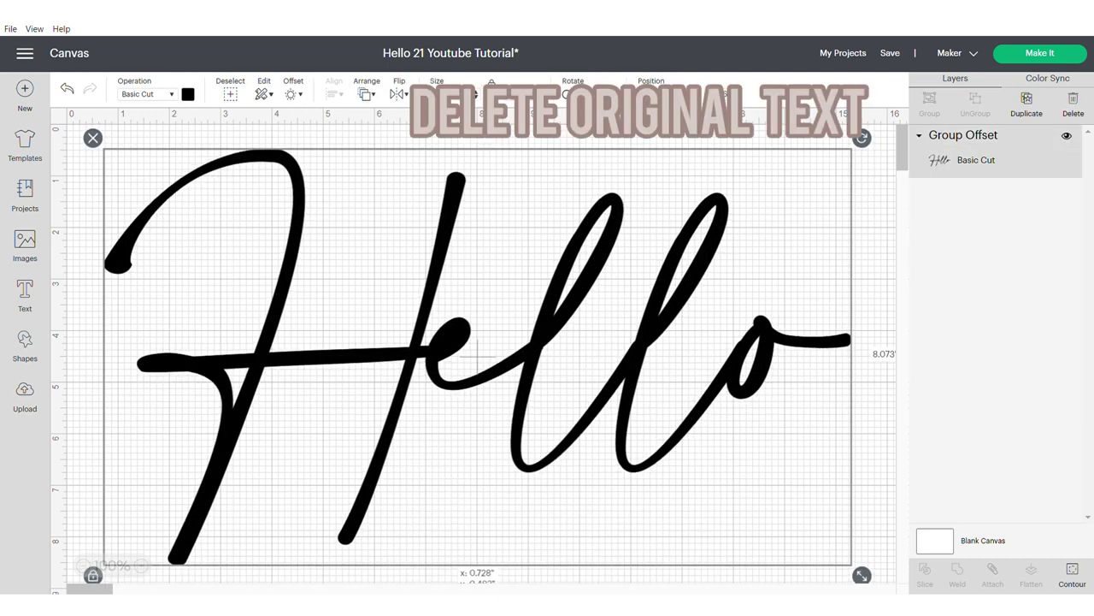
# Step: Scale the Hello offset shape down to about 9.4 inches wide and move it into the middle of the canvas
pyautogui.moveTo(862, 576); pyautogui.dragTo(596, 427)
pyautogui.moveTo(461, 342); pyautogui.dragTo(532, 410)
pyautogui.click(101, 265)
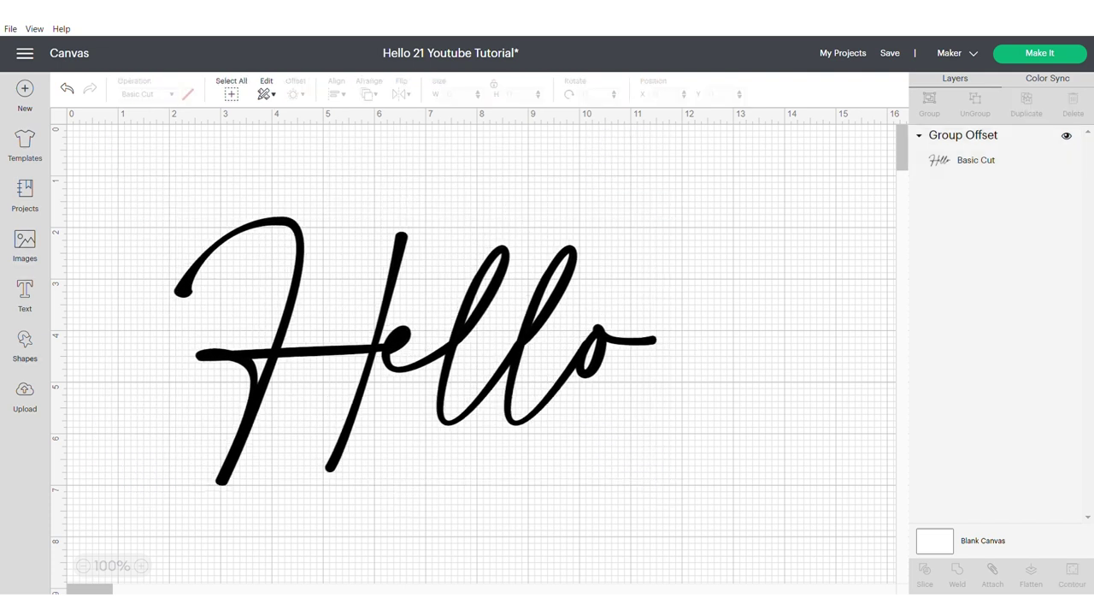
# Step: Add an oval, make it small and narrow, tilt it to about 304 degrees and fit it inside the e's loop
pyautogui.click(25, 346)
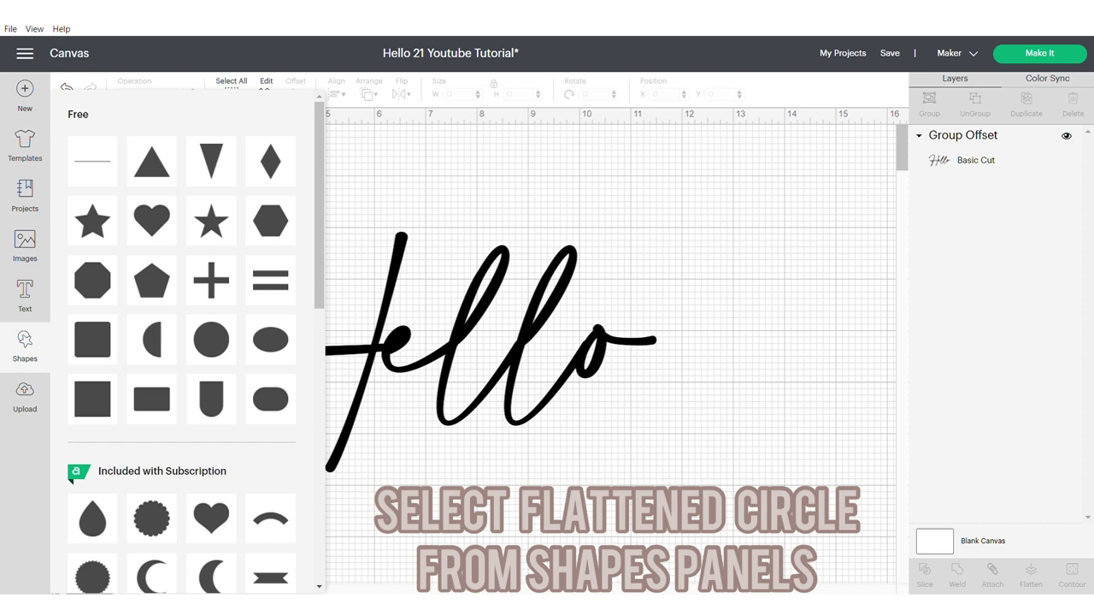
pyautogui.click(271, 339)
pyautogui.moveTo(162, 191); pyautogui.dragTo(330, 315)
pyautogui.moveTo(403, 368); pyautogui.dragTo(395, 302)
pyautogui.moveTo(412, 359); pyautogui.dragTo(397, 336)
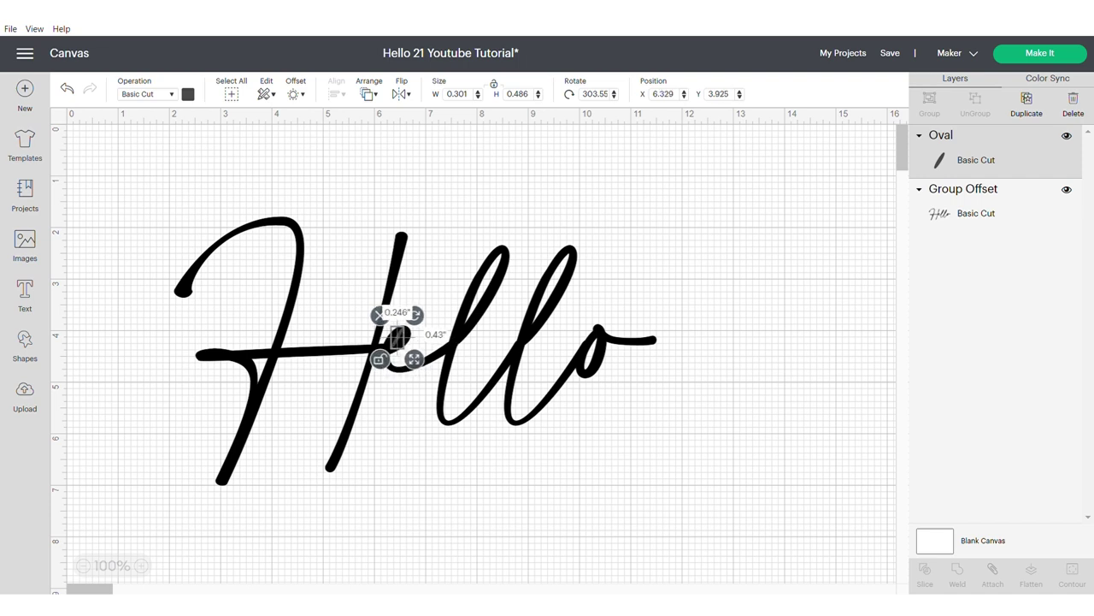
# Step: Slice the oval out of the Hello shape and delete the leftover cut pieces inside the e
pyautogui.moveTo(97, 139); pyautogui.dragTo(721, 490)
pyautogui.click(721, 490)
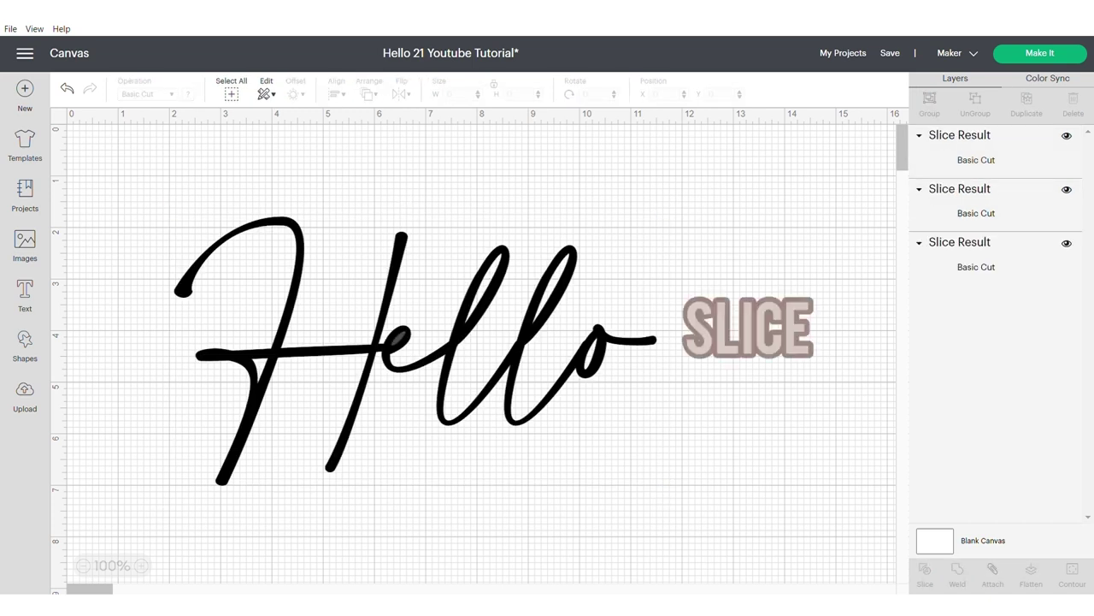
pyautogui.moveTo(376, 349); pyautogui.dragTo(447, 474)
pyautogui.moveTo(428, 511); pyautogui.dragTo(451, 590)
pyautogui.click(399, 338)
pyautogui.press('Delete')
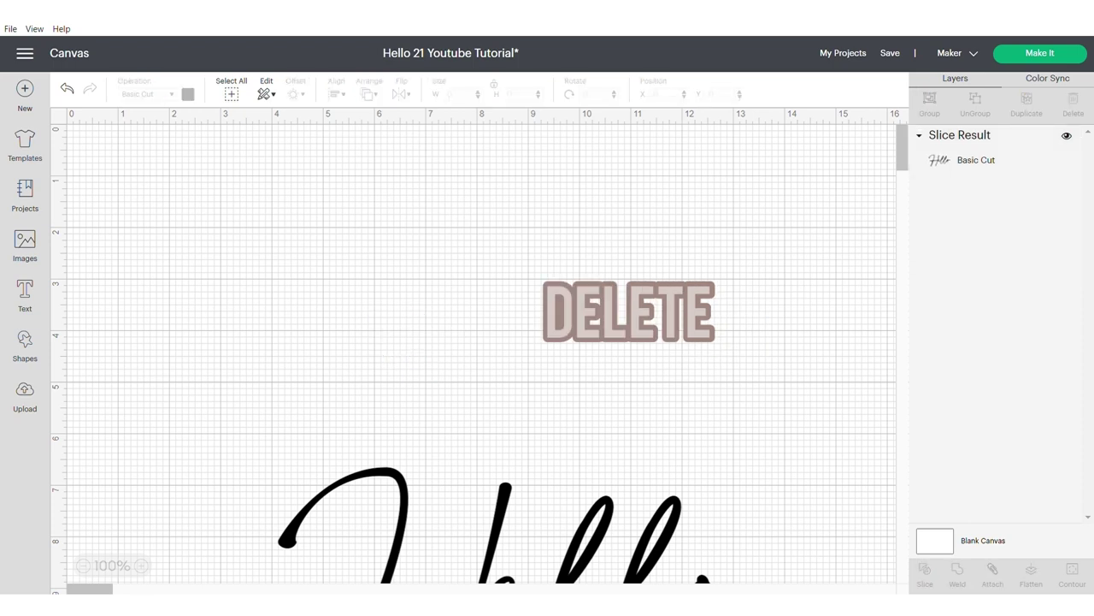
pyautogui.moveTo(499, 521); pyautogui.dragTo(387, 257)
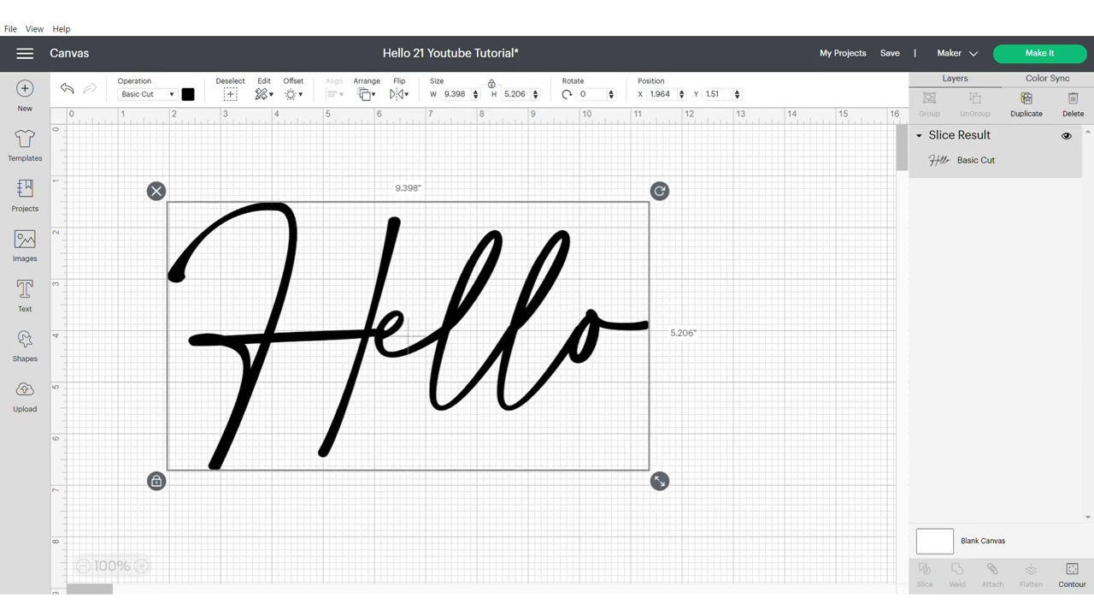
pyautogui.press('Escape')
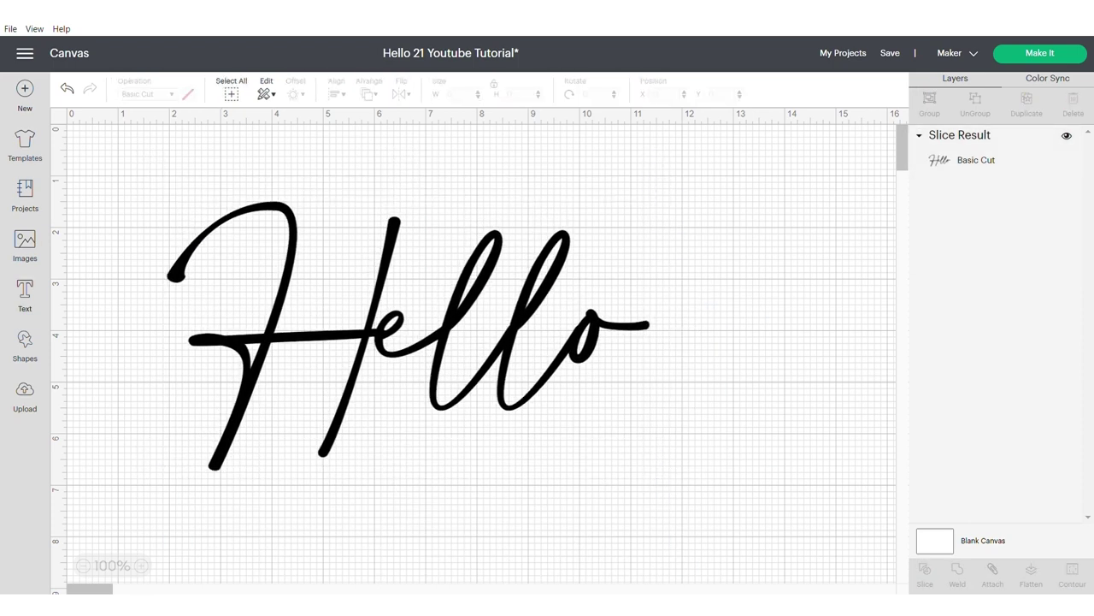
# Step: Add the text "21" in the Aldine 721 BT font and place it below the end of Hello
pyautogui.click(25, 295)
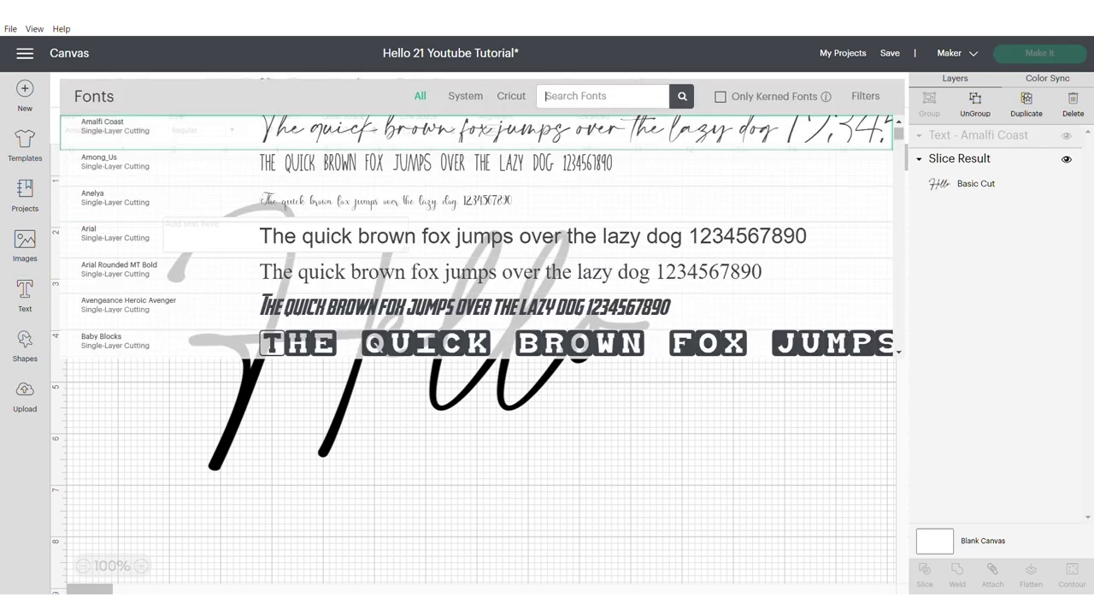
pyautogui.write('ald')
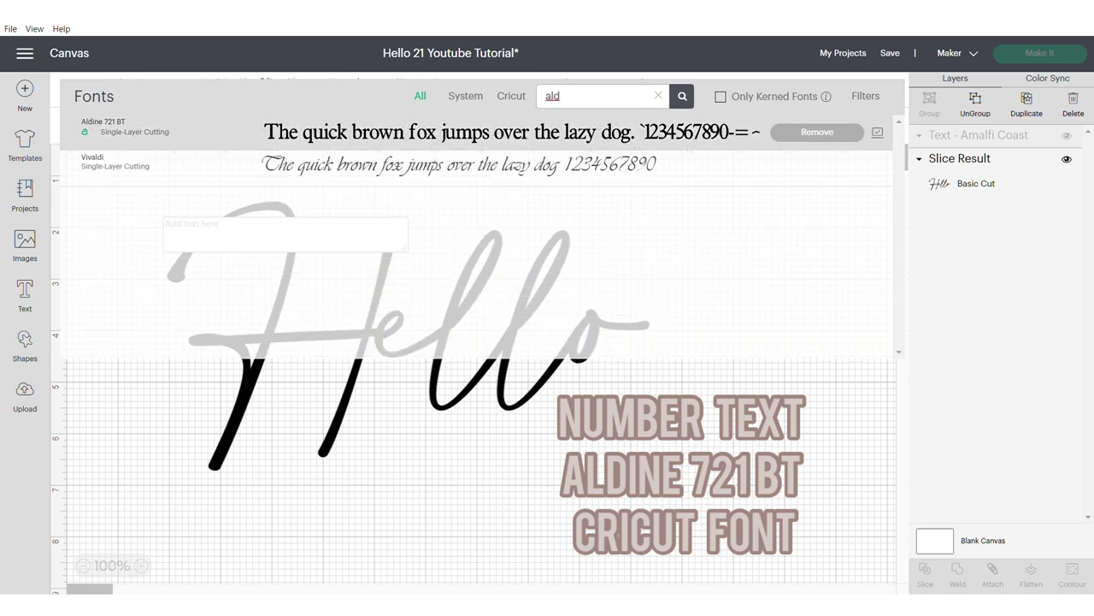
pyautogui.click(462, 133)
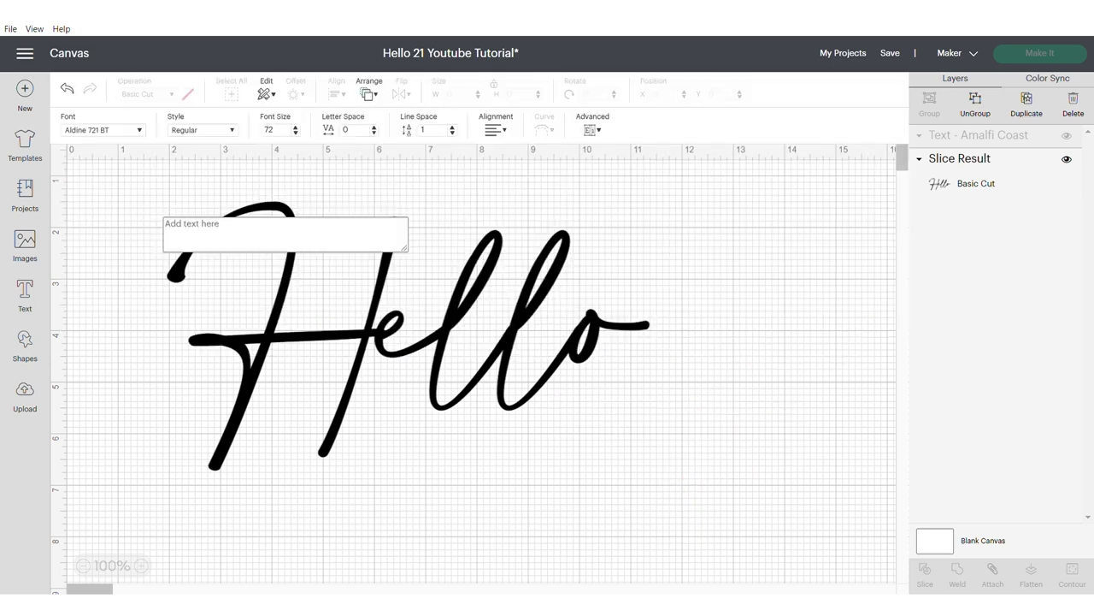
pyautogui.write('21')
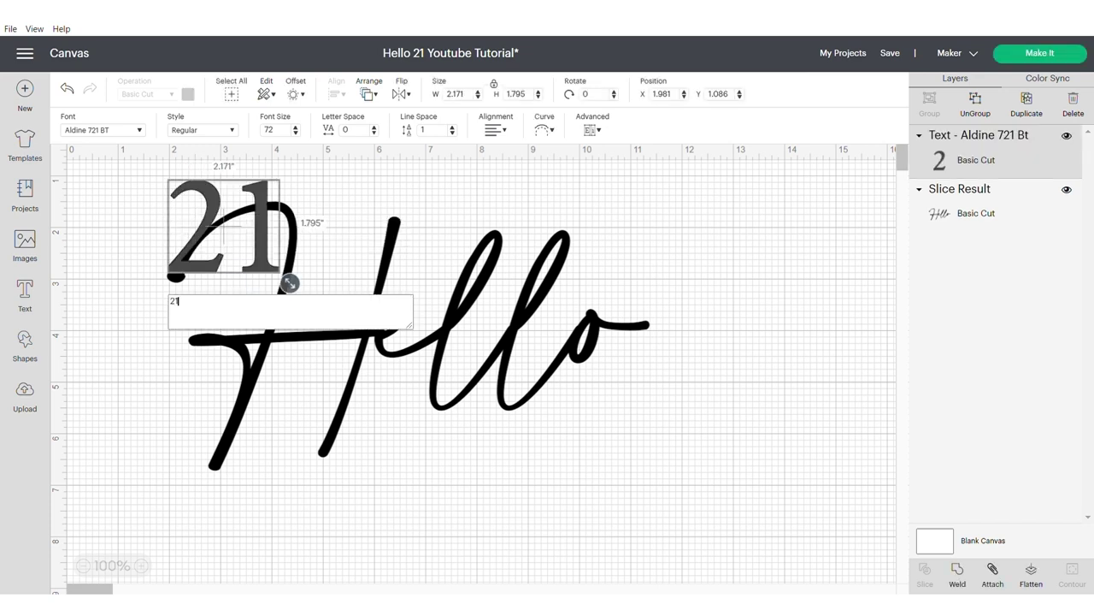
pyautogui.moveTo(229, 227); pyautogui.dragTo(595, 461)
# Step: Ungroup the 21, move the digits closer together, then bottom-align and group them
pyautogui.click(976, 104)
pyautogui.moveTo(701, 512); pyautogui.dragTo(504, 458)
pyautogui.click(701, 513)
pyautogui.click(547, 470)
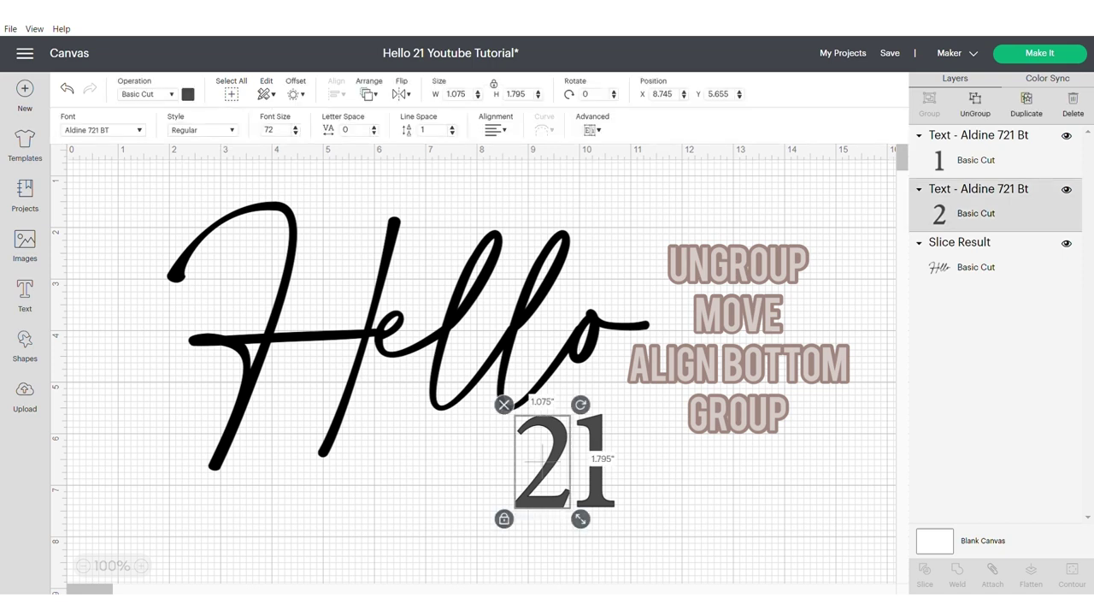
pyautogui.keyDown('shift'); pyautogui.click(594, 463); pyautogui.keyUp('shift')
pyautogui.click(337, 94)
pyautogui.click(391, 226)
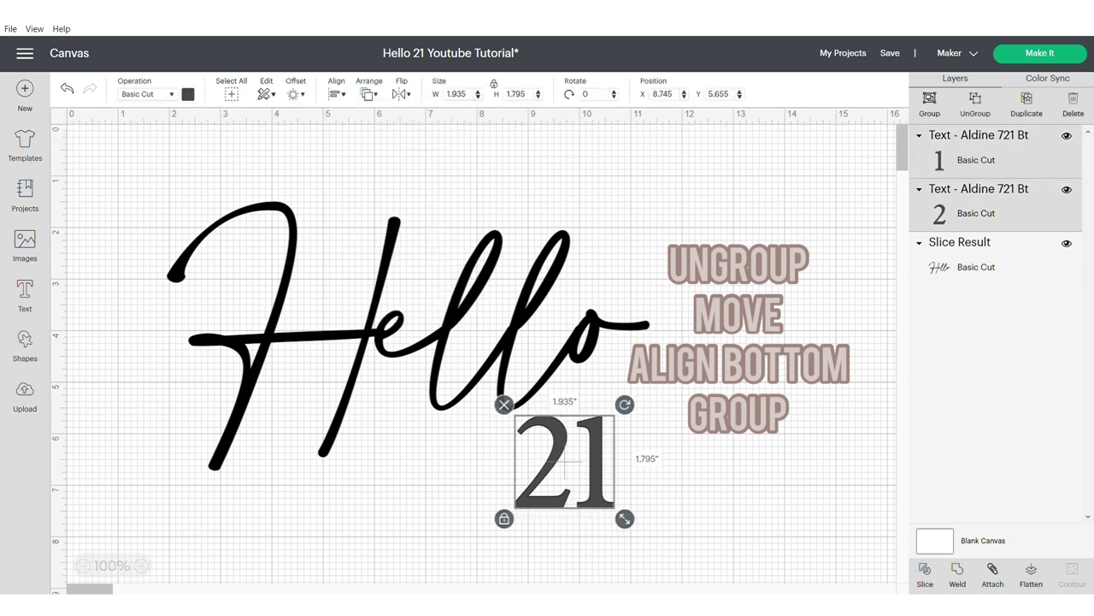
pyautogui.hotkey('ctrl', 'g')
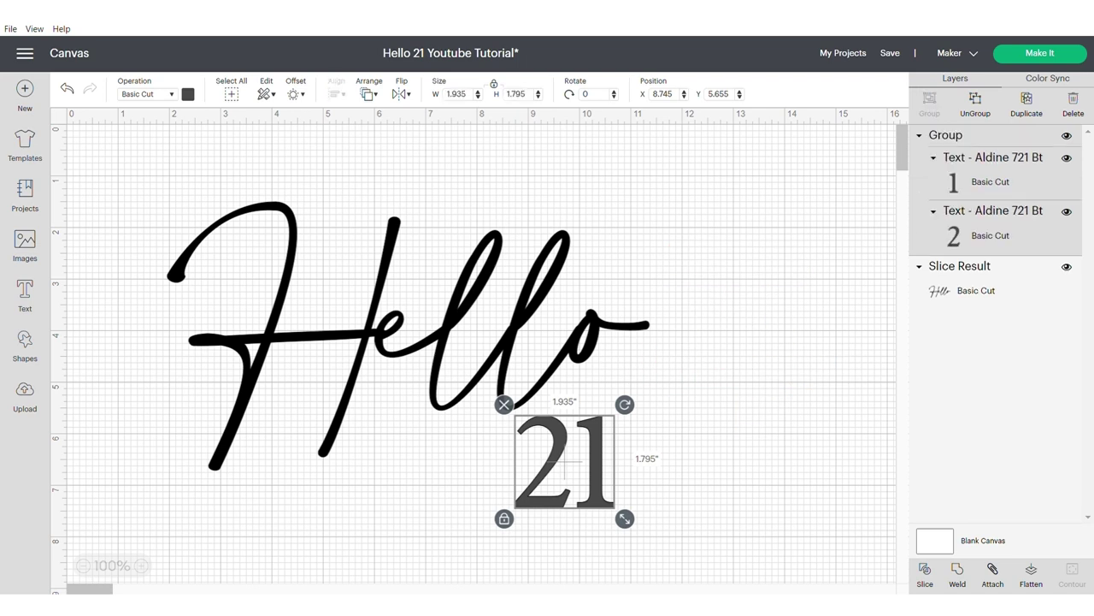
# Step: Change the colour of both the 21 group and the Hello shape to brown
pyautogui.click(188, 94)
pyautogui.click(311, 227)
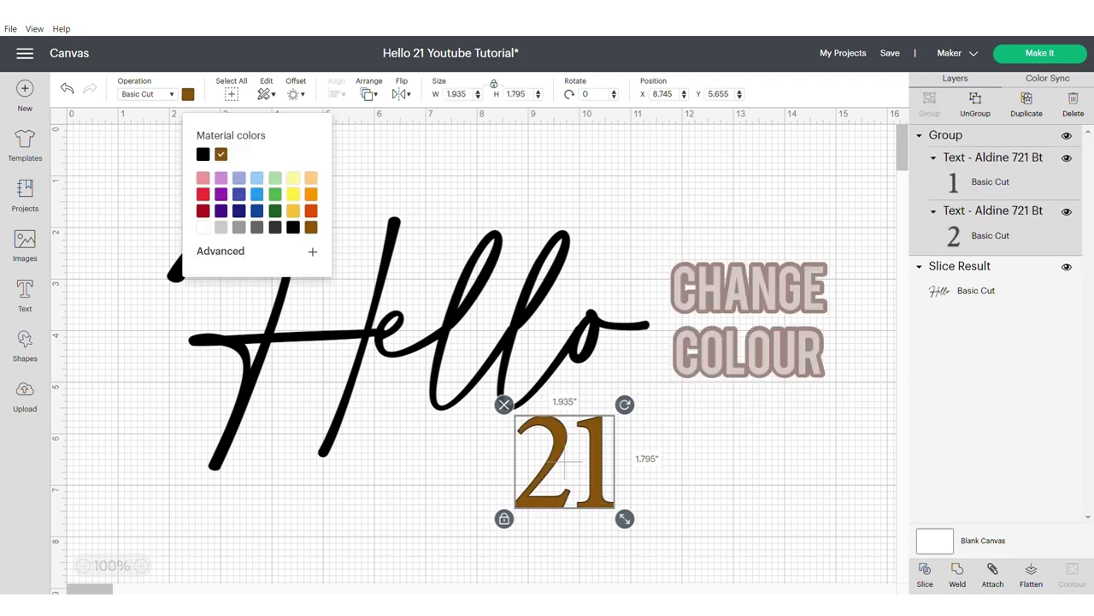
pyautogui.click(368, 334)
pyautogui.click(188, 94)
pyautogui.click(310, 227)
pyautogui.click(753, 307)
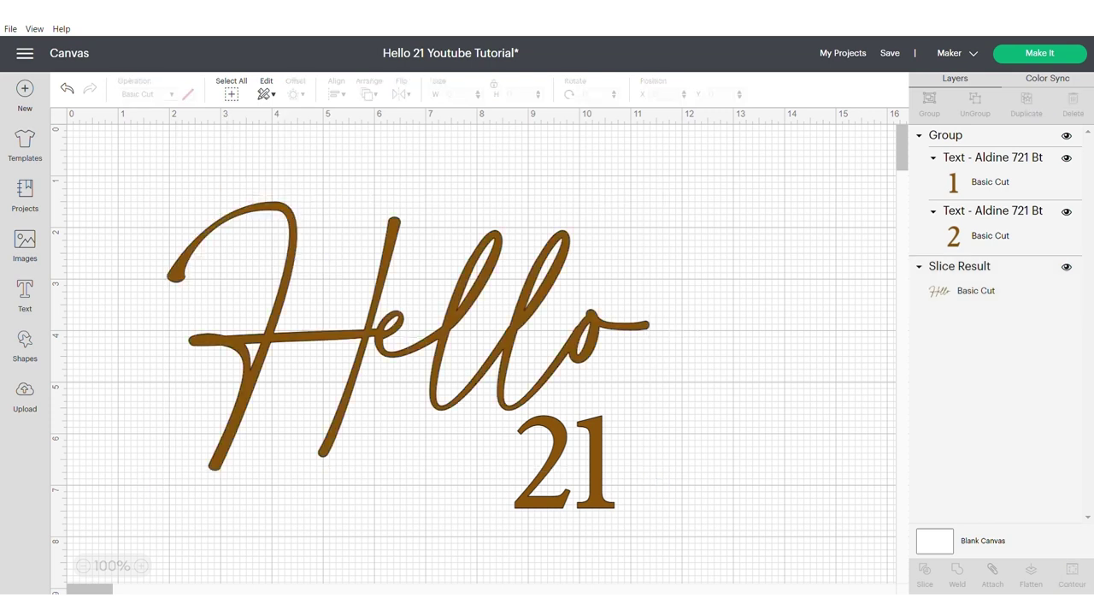
# Step: Shift the 21 about half an inch left beneath the double l and group it with Hello
pyautogui.moveTo(556, 460); pyautogui.dragTo(540, 461)
pyautogui.click(701, 466)
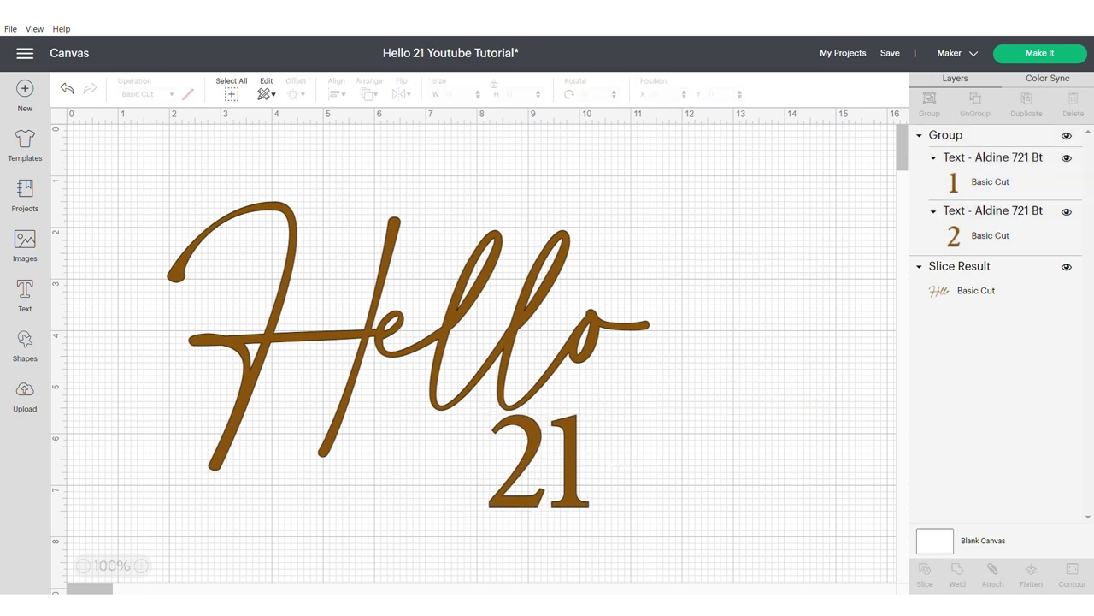
pyautogui.moveTo(677, 511); pyautogui.dragTo(168, 202)
pyautogui.hotkey('ctrl', 'g')
# Step: Enlarge the Hello 21 group to about 13.09 inches wide and apply a welded 0.11-inch offset with rounded corners
pyautogui.moveTo(659, 518); pyautogui.dragTo(580, 488)
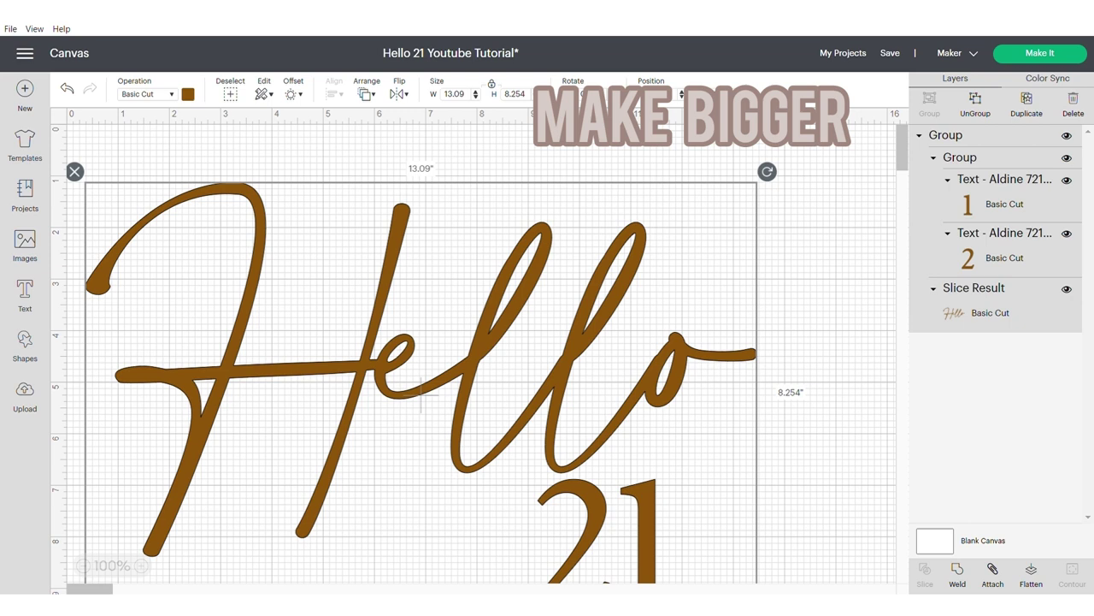
pyautogui.click(293, 93)
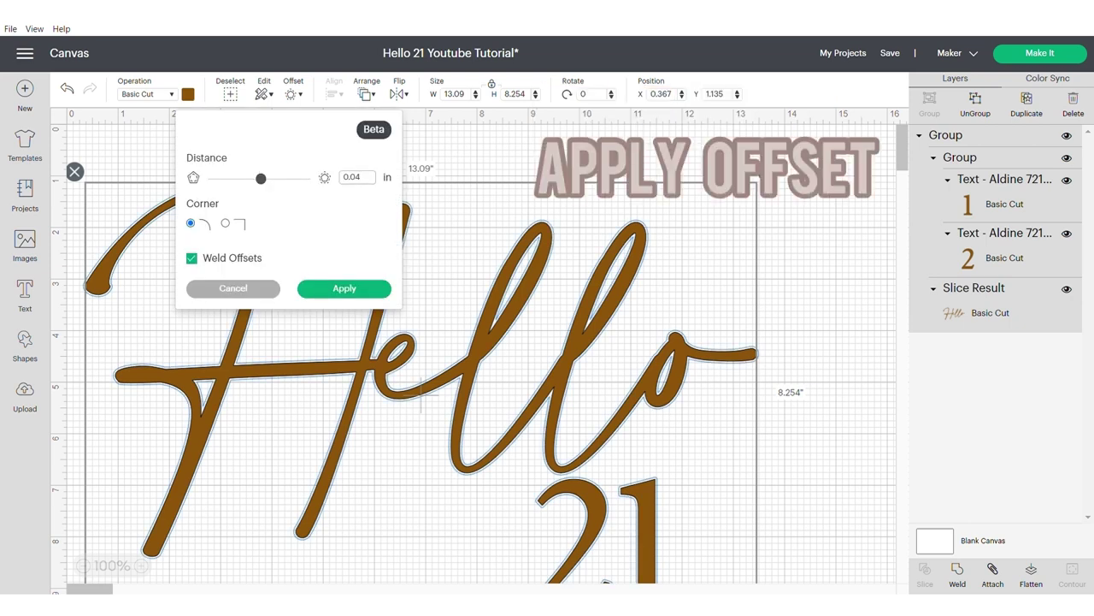
pyautogui.press('BackSpace')
pyautogui.press('BackSpace')
pyautogui.write('15')
pyautogui.press('Return')
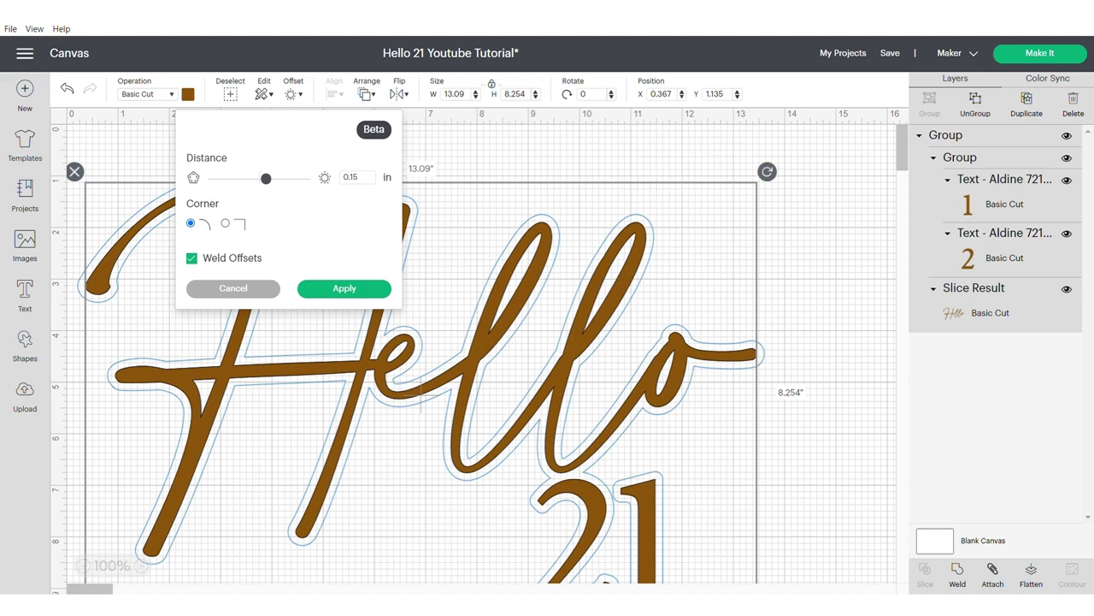
pyautogui.click(358, 177)
pyautogui.press('BackSpace')
pyautogui.write('2')
pyautogui.press('Return')
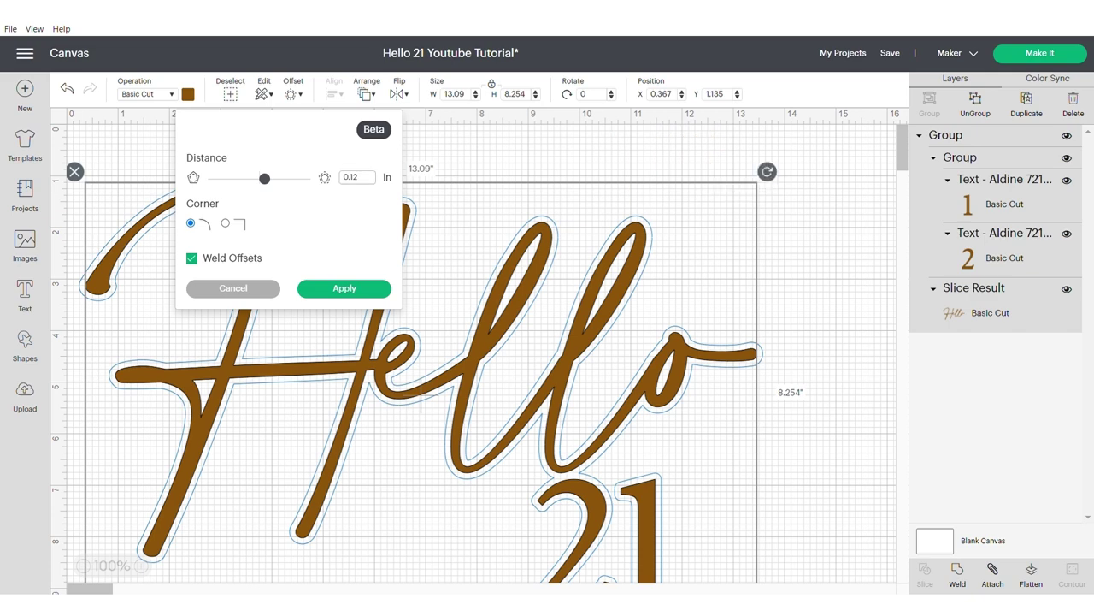
pyautogui.press('Return')
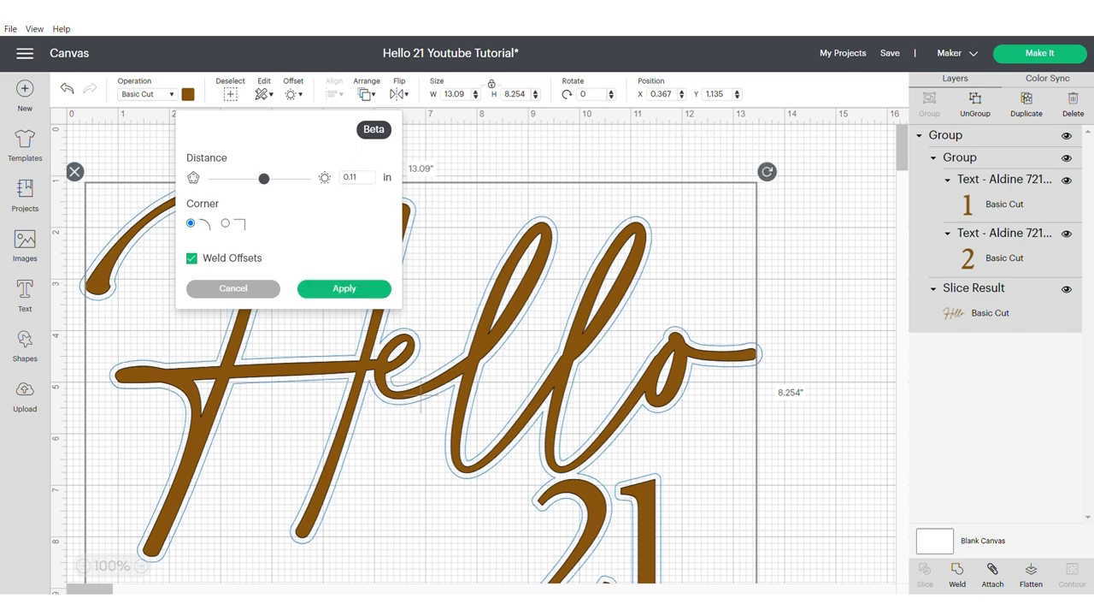
pyautogui.click(345, 288)
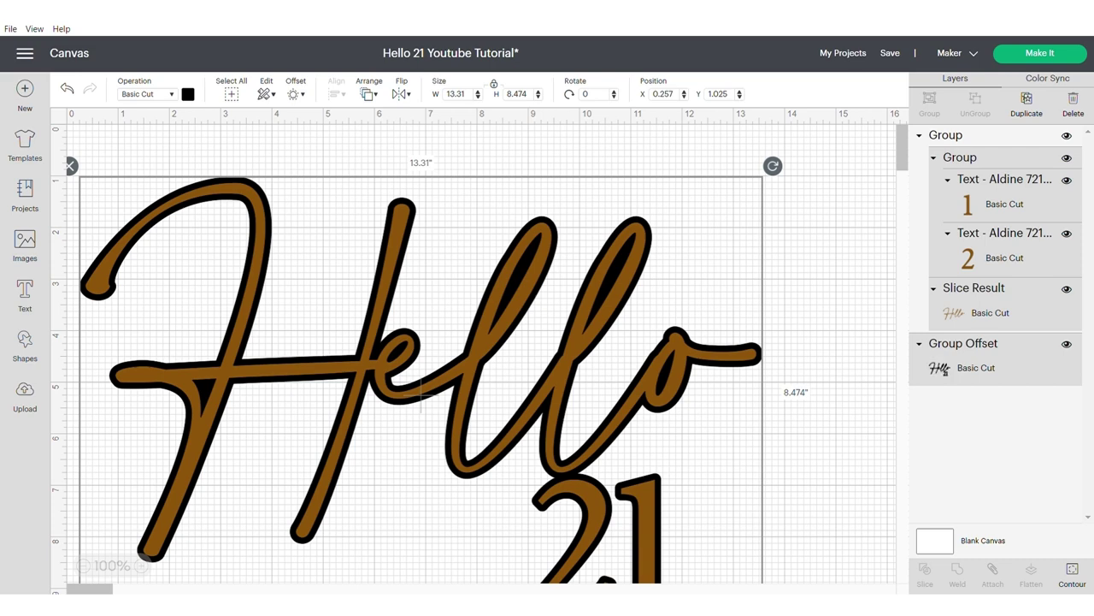
# Step: Add two more successive 0.11-inch rounded offsets around the first offset layer
pyautogui.click(295, 94)
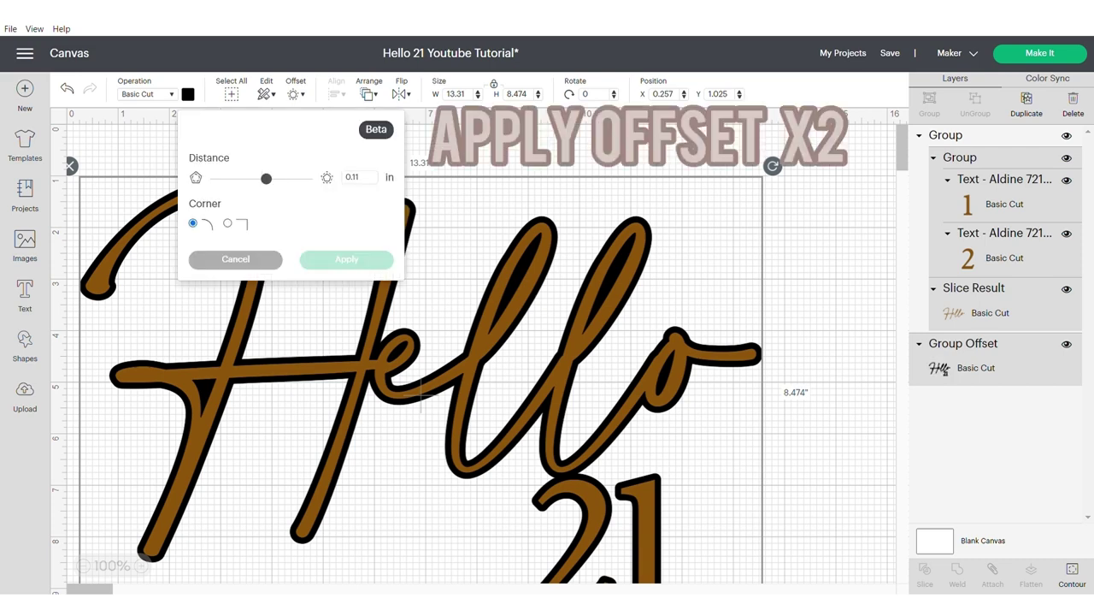
pyautogui.click(346, 259)
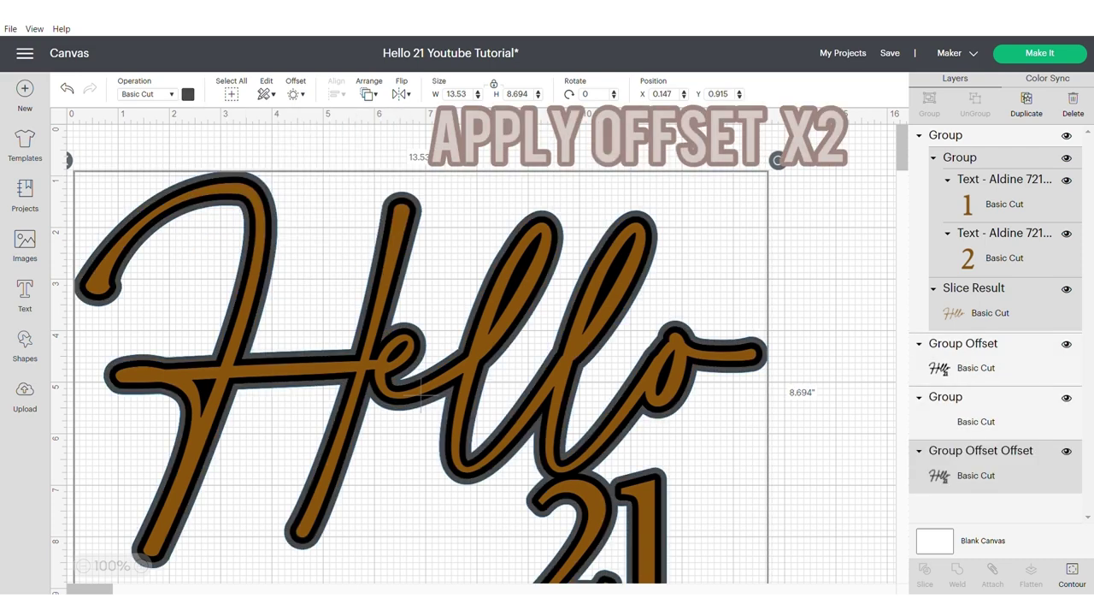
pyautogui.click(296, 94)
pyautogui.click(347, 259)
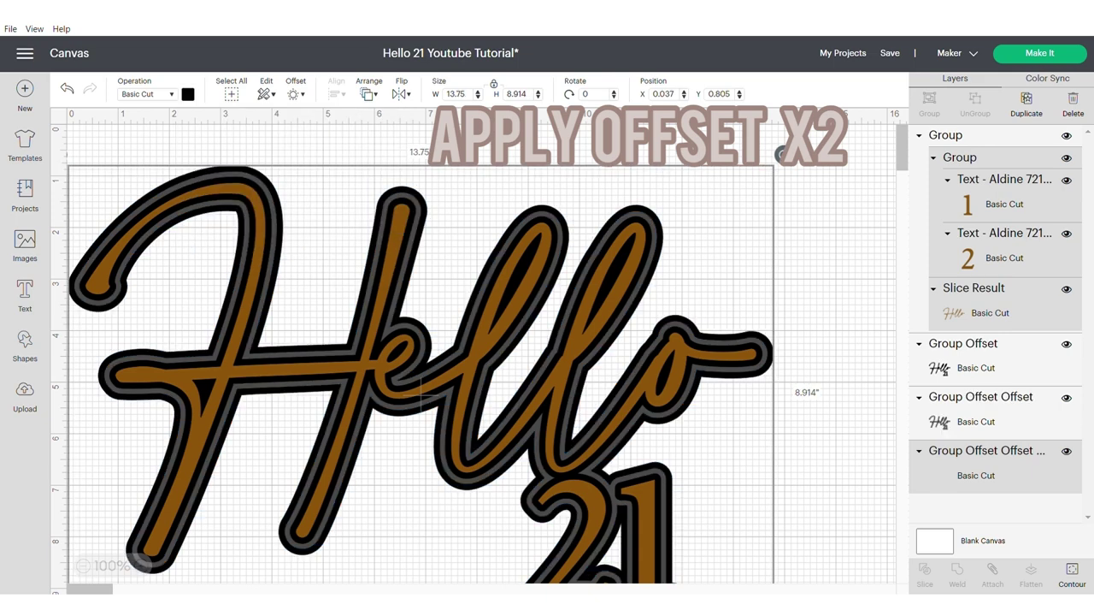
# Step: Group the lettering with all three offset layers, set the group's width to 10 inches and reposition it near the canvas centre
pyautogui.moveTo(136, 174); pyautogui.dragTo(810, 583)
pyautogui.hotkey('ctrl', 'g')
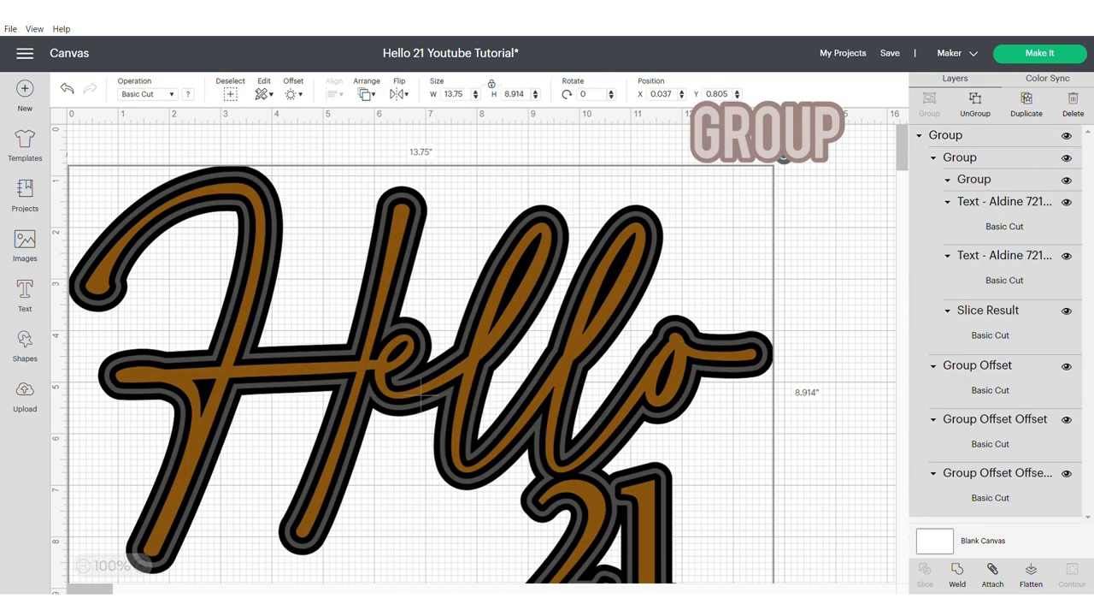
pyautogui.moveTo(421, 393); pyautogui.dragTo(420, 352)
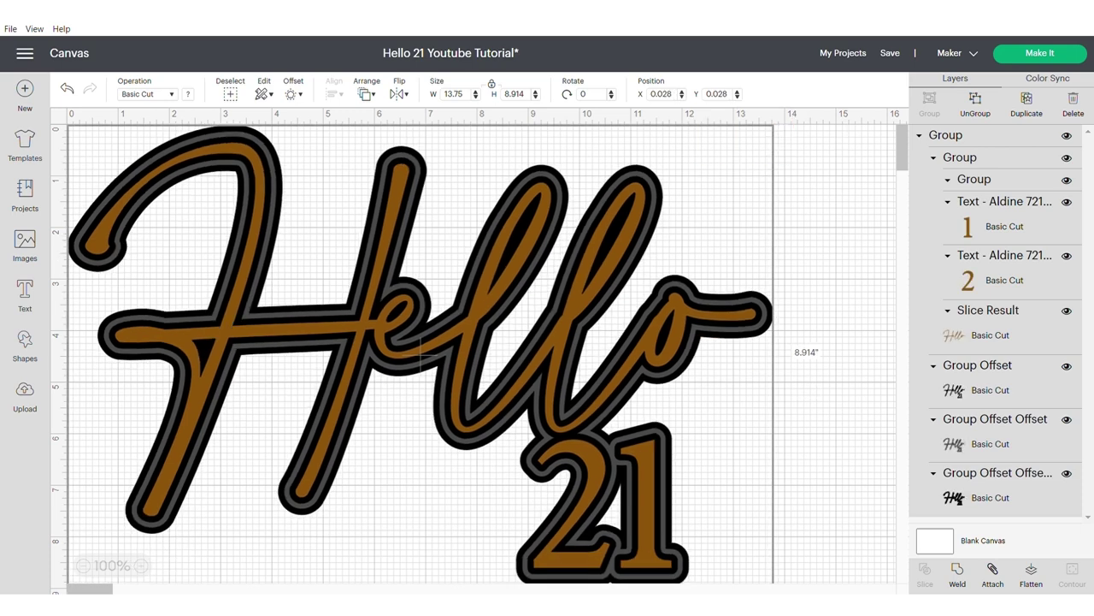
pyautogui.doubleClick(452, 94)
pyautogui.write('10')
pyautogui.press('Return')
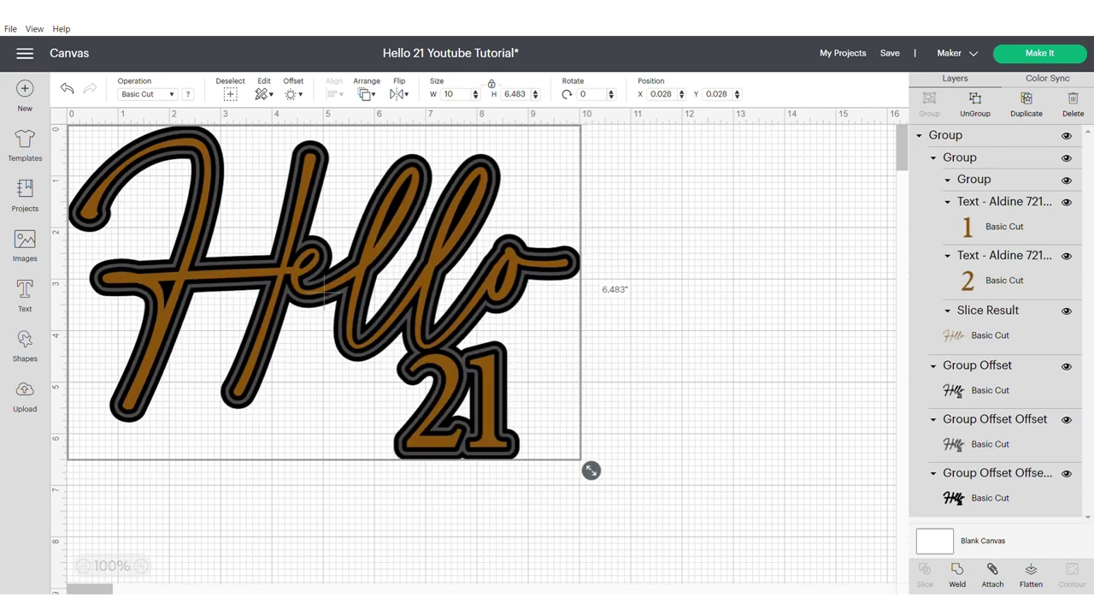
pyautogui.moveTo(324, 293); pyautogui.dragTo(407, 332)
pyautogui.click(752, 419)
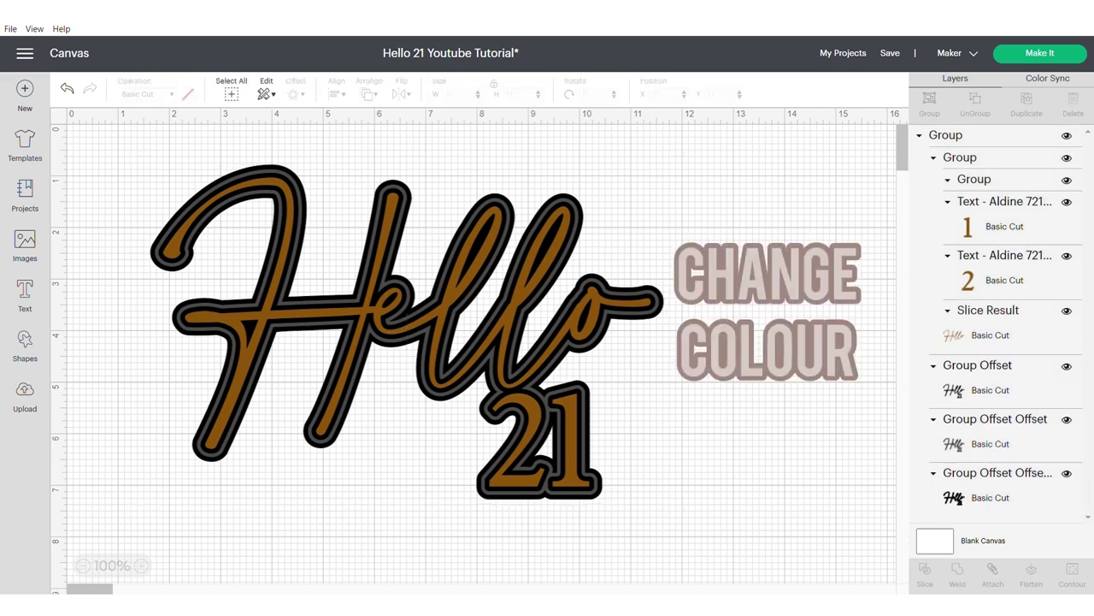
# Step: Recolour the first, innermost offset layer to light cream #f8e0bd
pyautogui.click(990, 382)
pyautogui.click(188, 94)
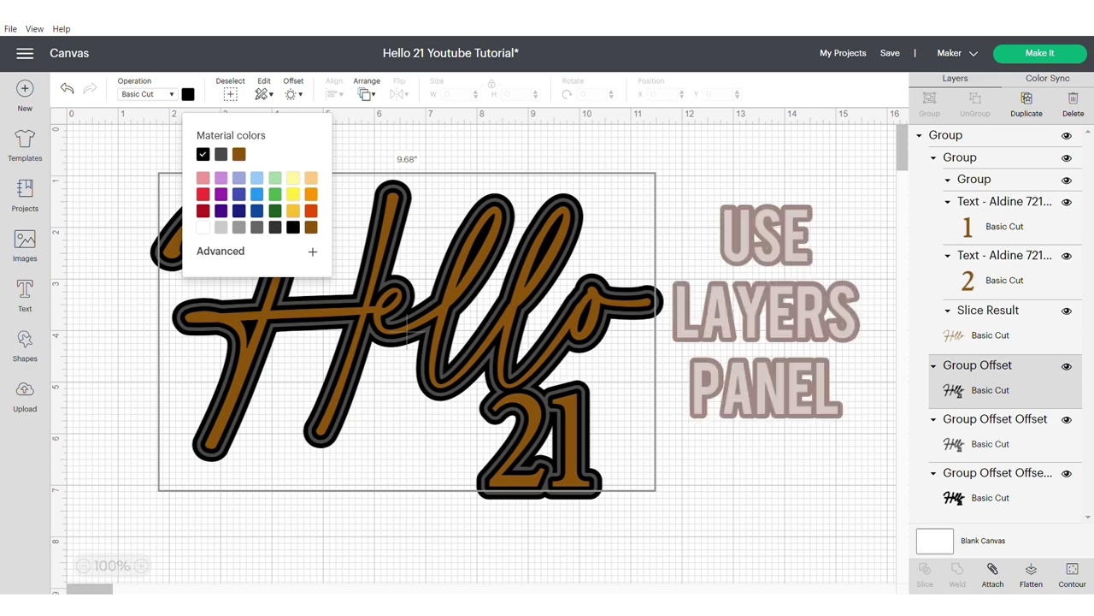
pyautogui.click(312, 178)
pyautogui.click(312, 252)
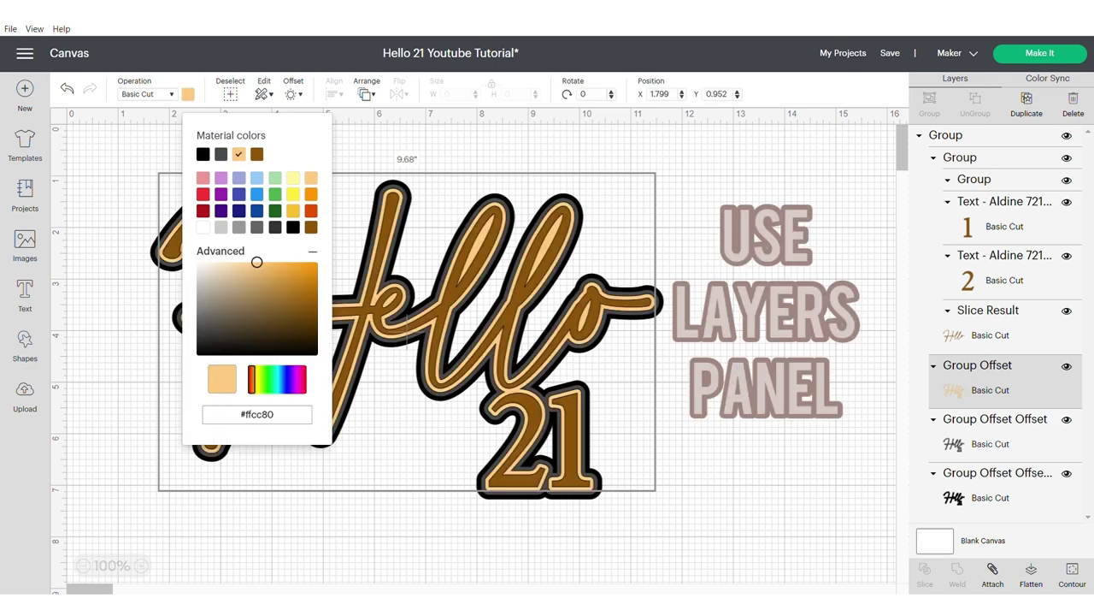
pyautogui.moveTo(257, 261); pyautogui.dragTo(225, 265)
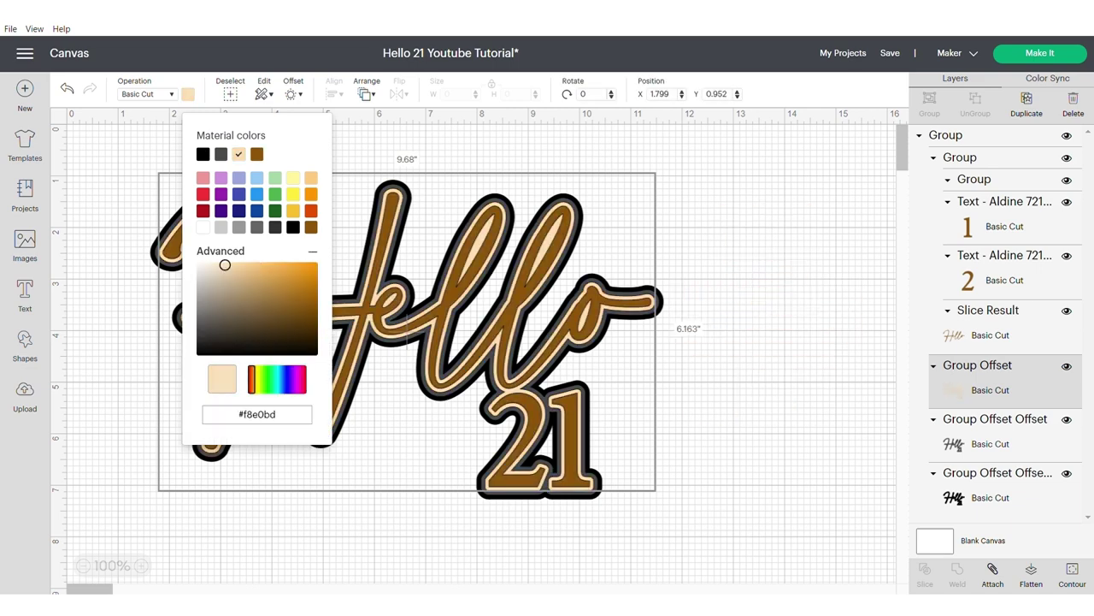
# Step: Recolour the middle offset layer to dark gold #a97d0e
pyautogui.click(990, 444)
pyautogui.click(293, 211)
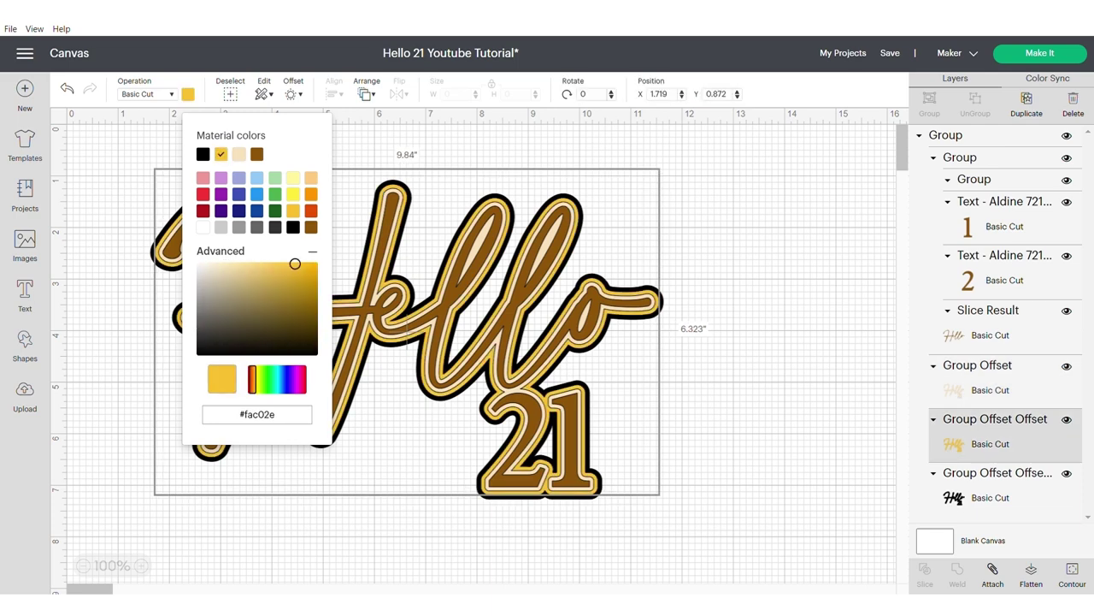
pyautogui.moveTo(295, 264); pyautogui.dragTo(307, 293)
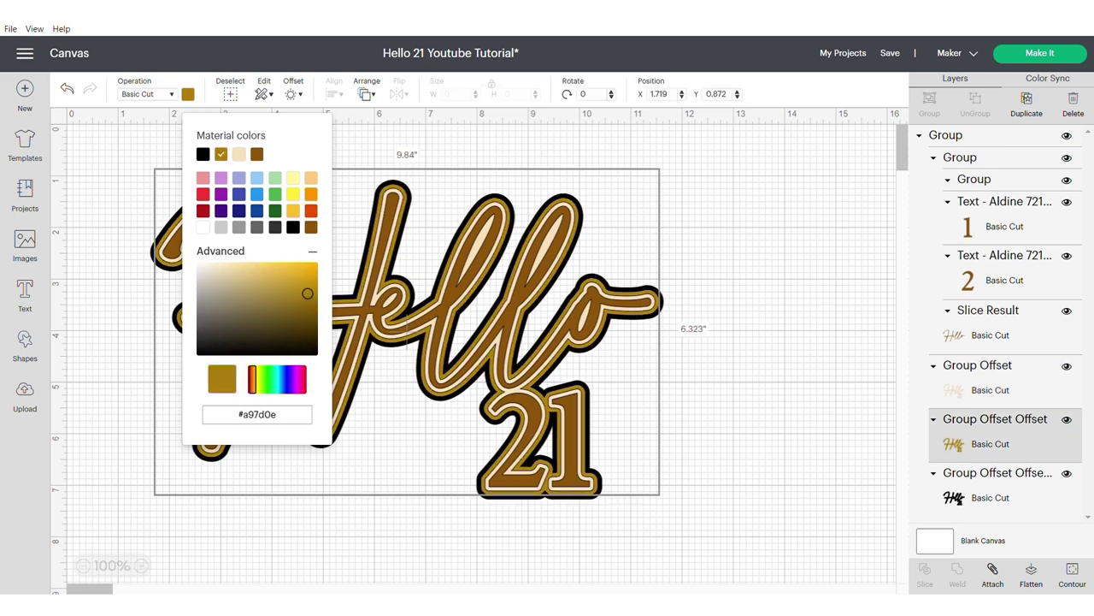
# Step: Recolour the outermost offset layer to dark brown #724911
pyautogui.click(995, 473)
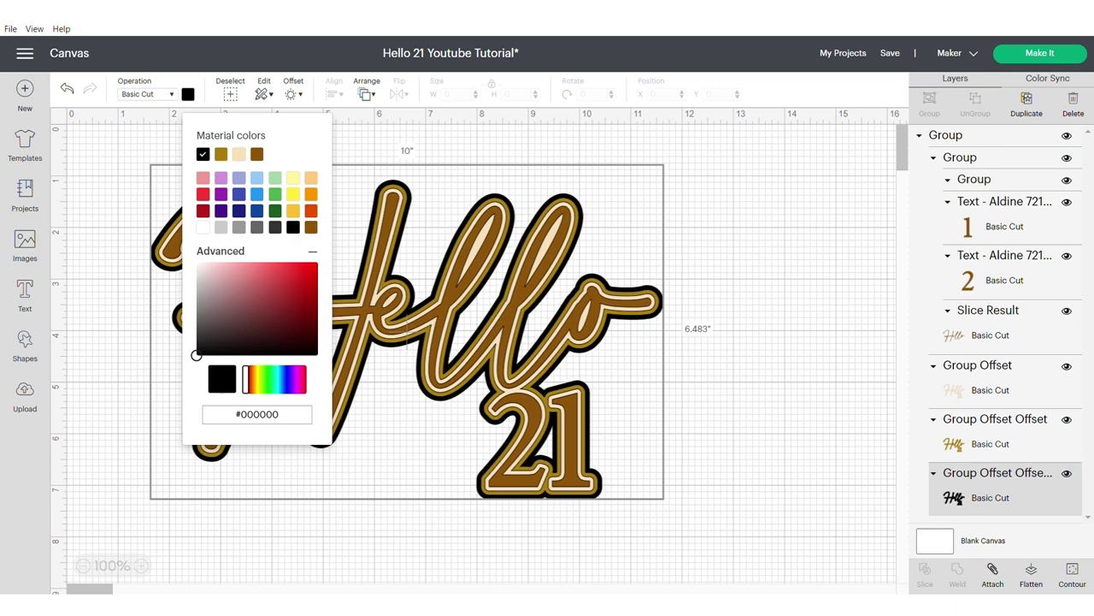
pyautogui.click(311, 227)
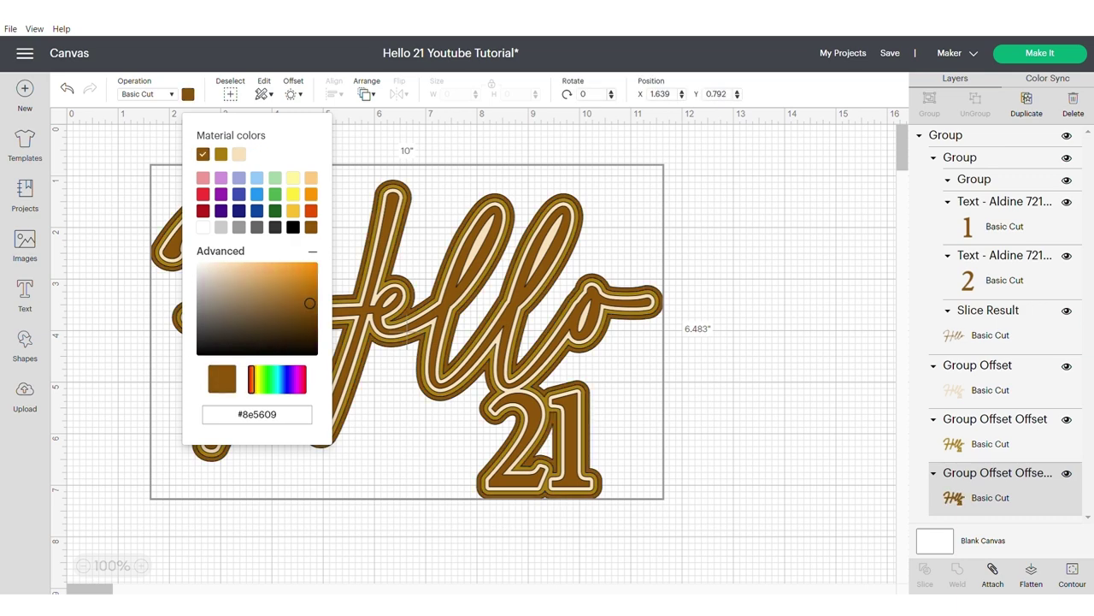
pyautogui.click(279, 327)
pyautogui.click(298, 333)
pyautogui.click(299, 314)
pyautogui.click(752, 385)
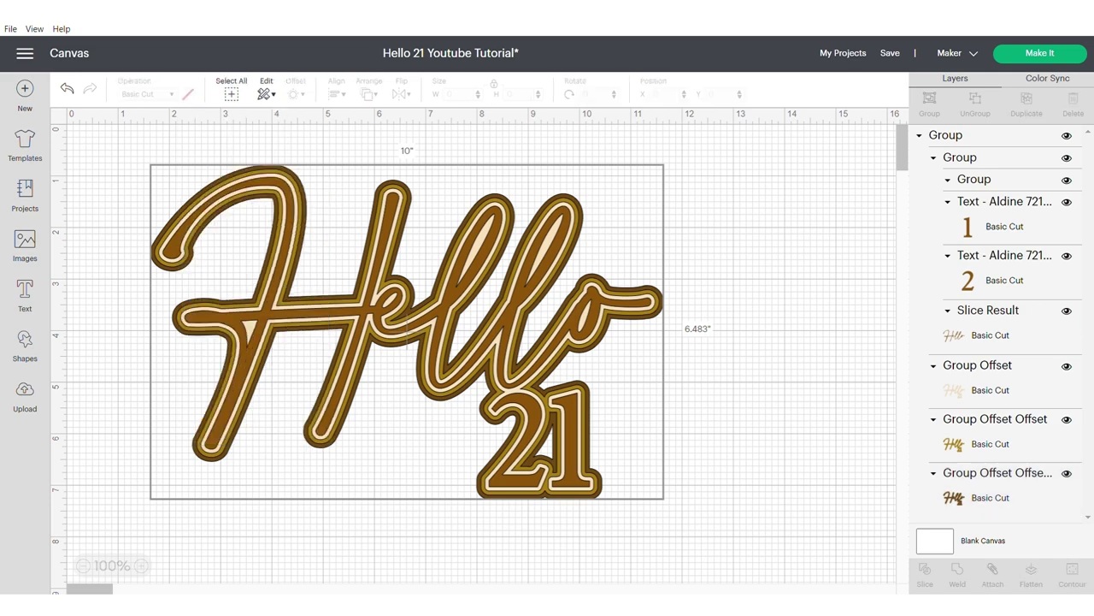
# Step: Set the outermost offset layer's colour to the lighter brown #9d5f09
pyautogui.click(992, 496)
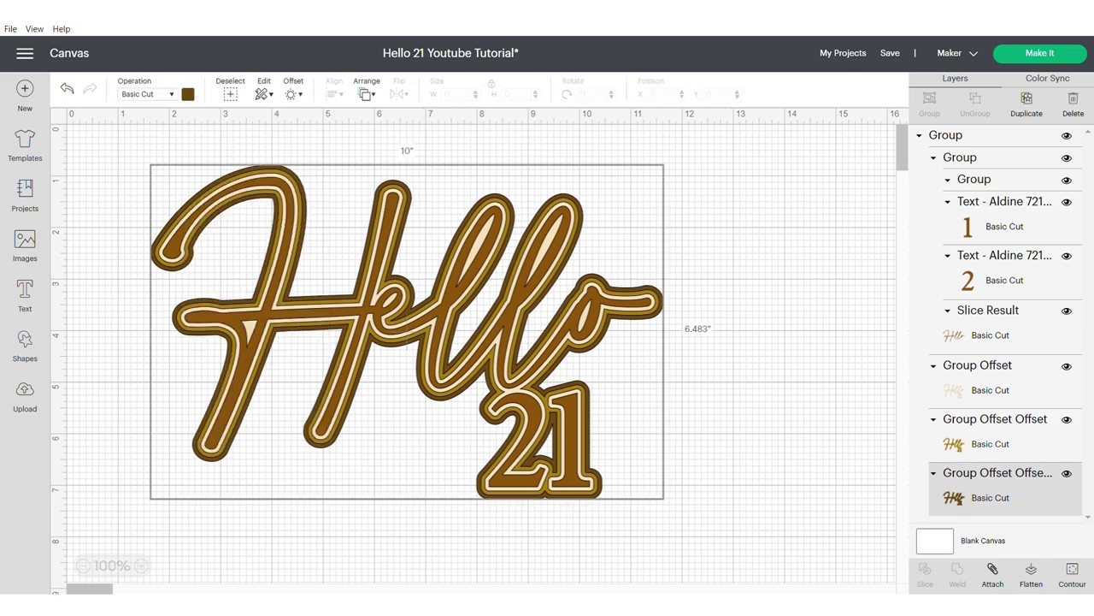
pyautogui.click(188, 94)
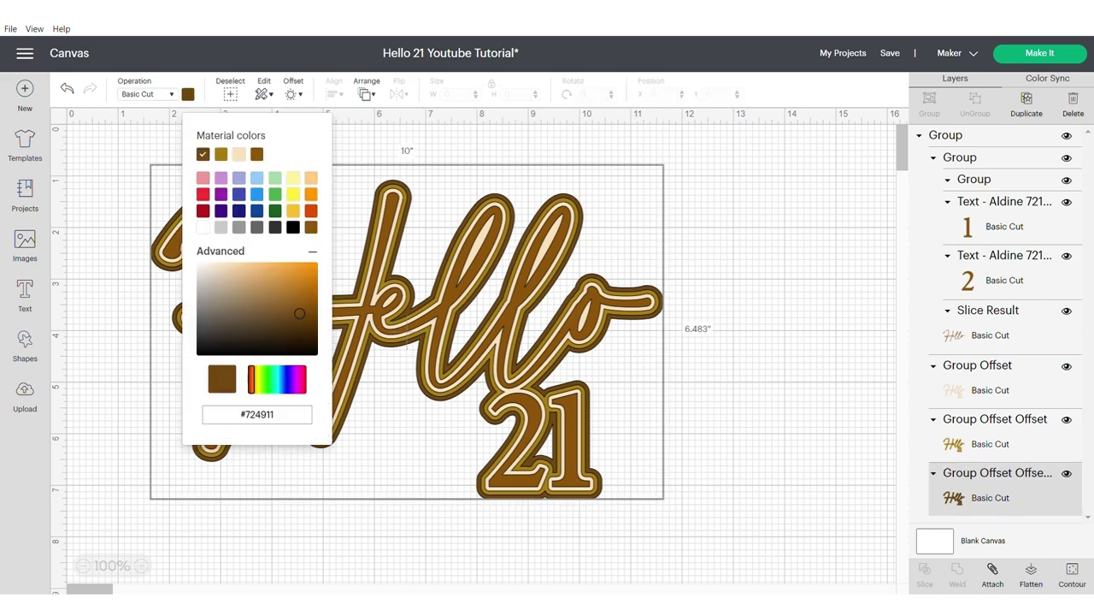
pyautogui.click(309, 311)
pyautogui.click(310, 297)
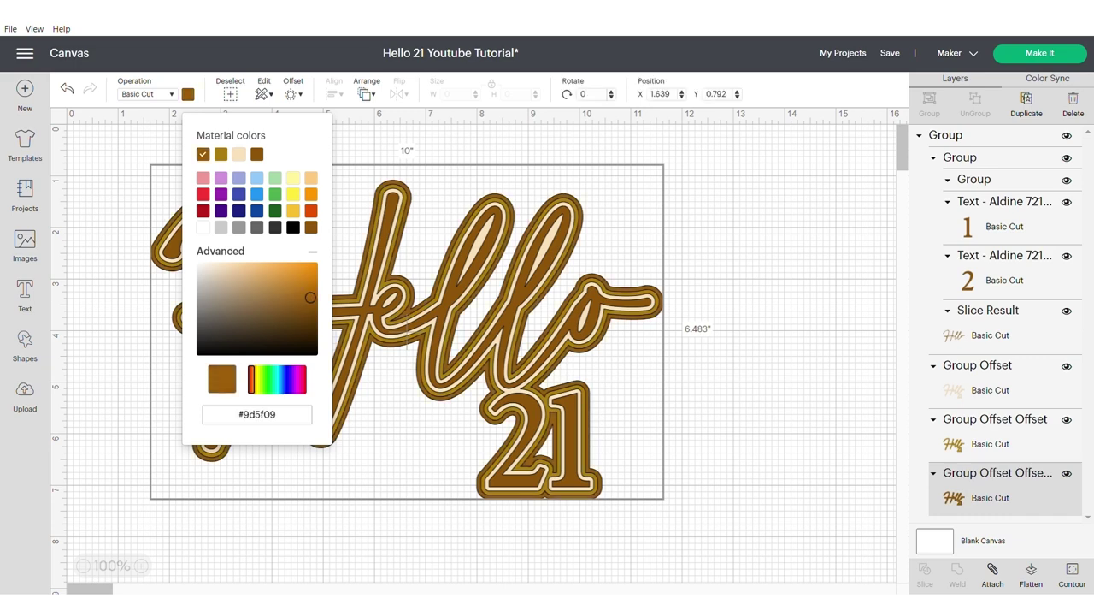
pyautogui.click(735, 291)
# Step: Shrink the whole layered group to about 9.1 inches wide and hide it
pyautogui.moveTo(731, 504); pyautogui.dragTo(104, 243)
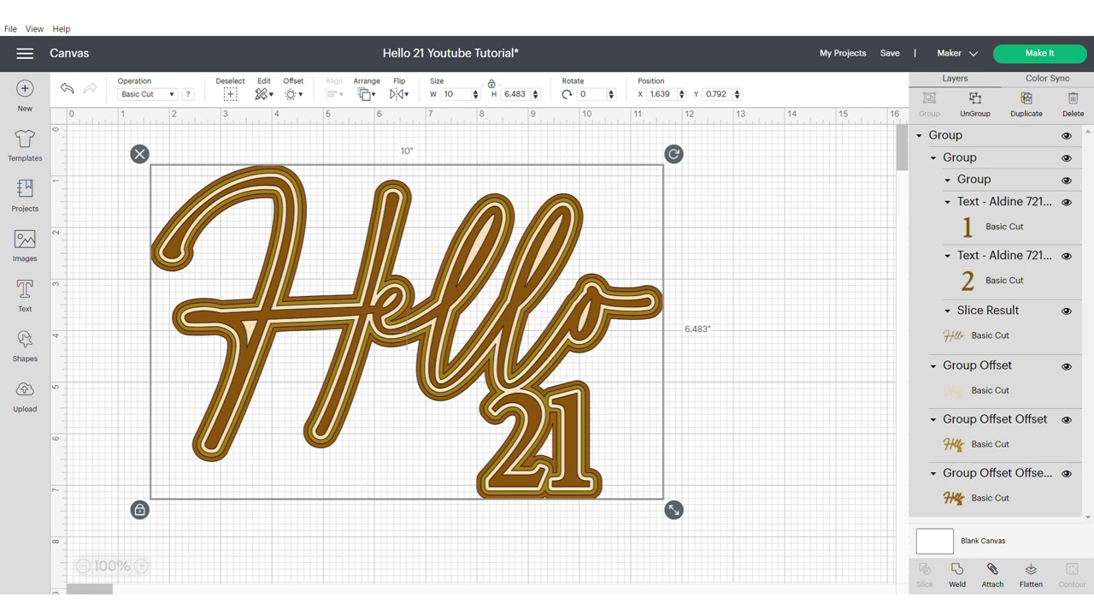
pyautogui.moveTo(673, 509); pyautogui.dragTo(628, 480)
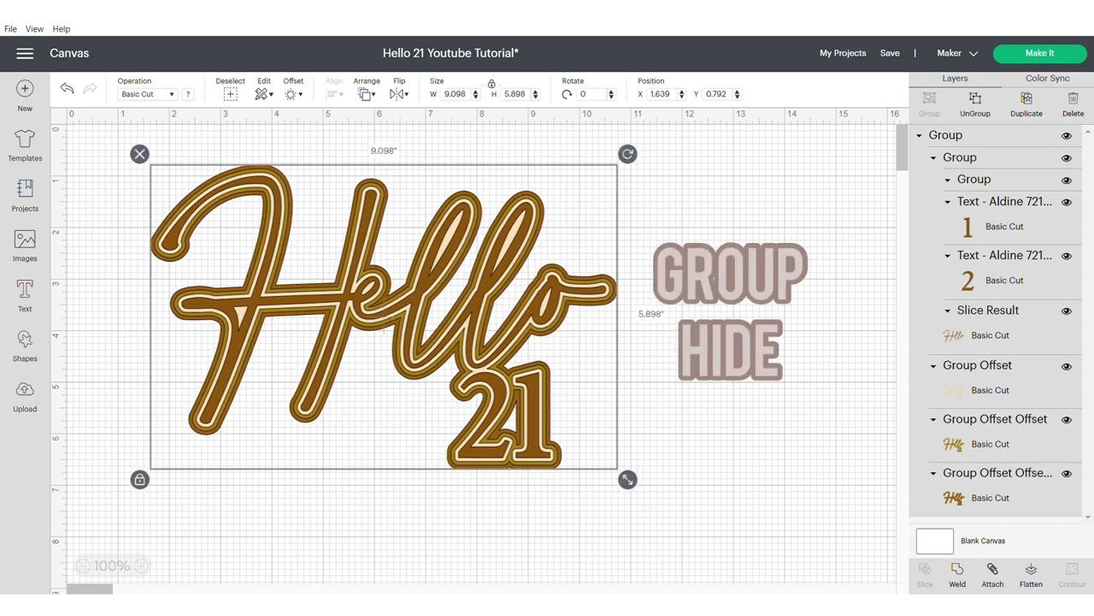
pyautogui.click(1067, 136)
# Step: Insert a U-shaped tag, rotate it about 180° into an arch and enlarge it to about 4.31 by 6.51 inches
pyautogui.click(25, 346)
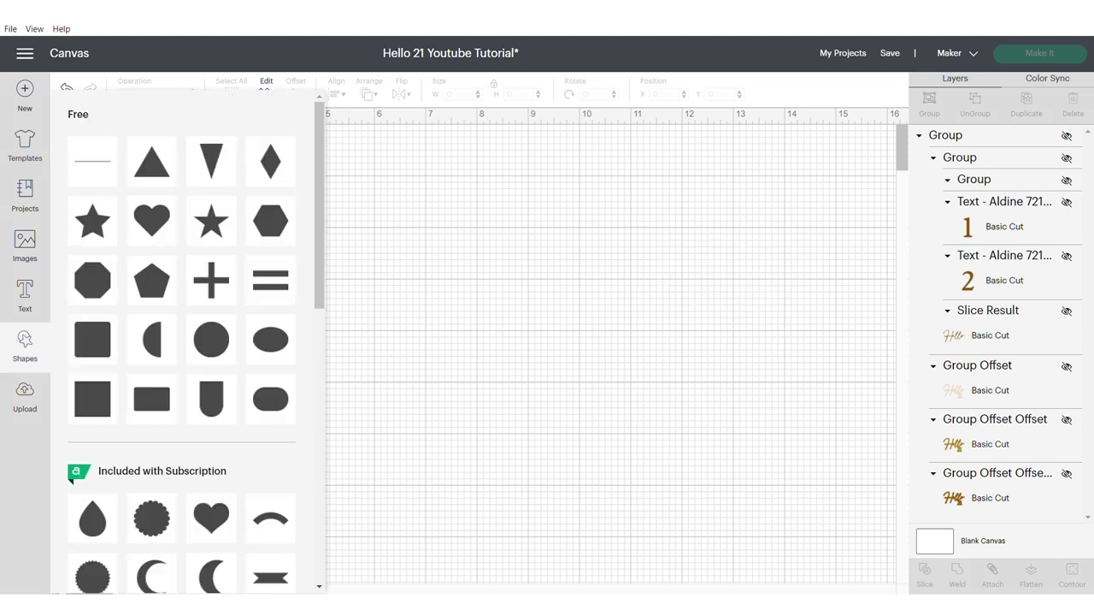
pyautogui.click(211, 398)
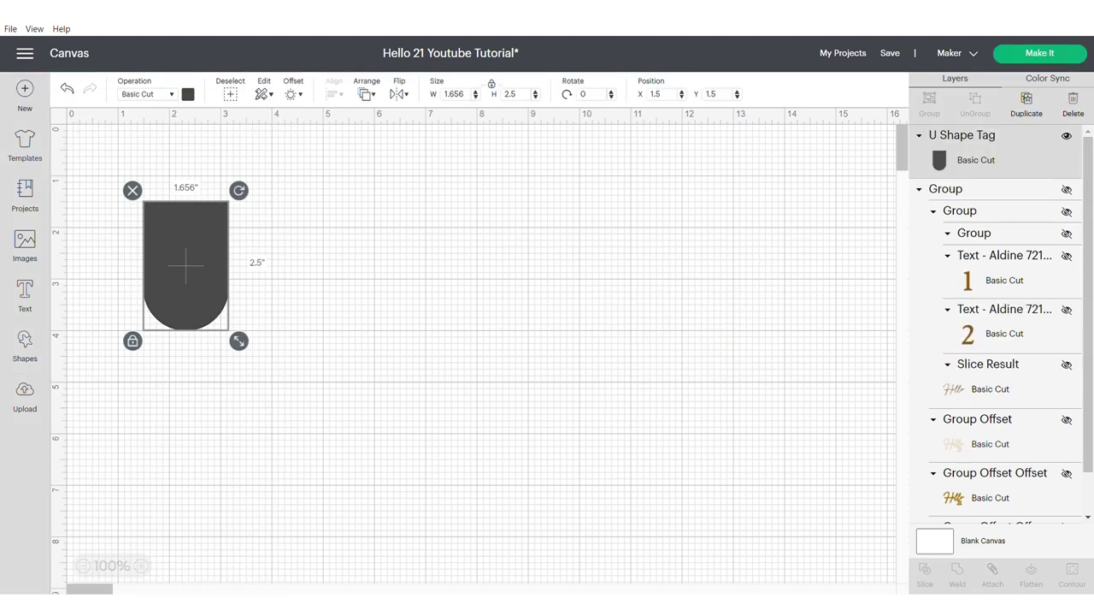
pyautogui.moveTo(186, 265); pyautogui.dragTo(328, 279)
pyautogui.moveTo(382, 203); pyautogui.dragTo(275, 355)
pyautogui.moveTo(276, 203); pyautogui.dragTo(205, 96)
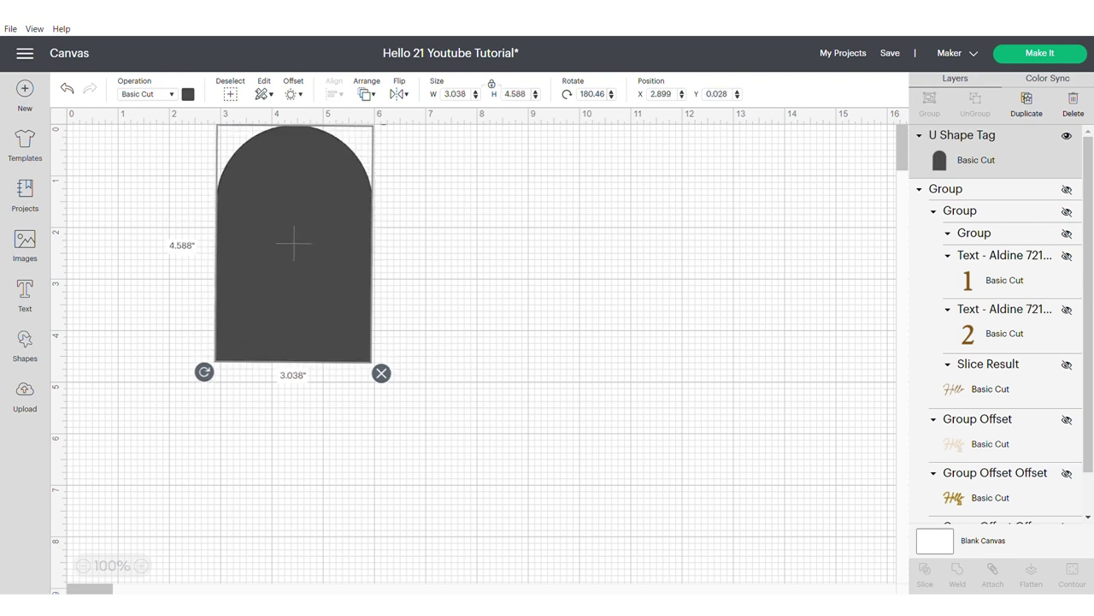
pyautogui.moveTo(293, 243); pyautogui.dragTo(372, 379)
pyautogui.moveTo(284, 249); pyautogui.dragTo(222, 152)
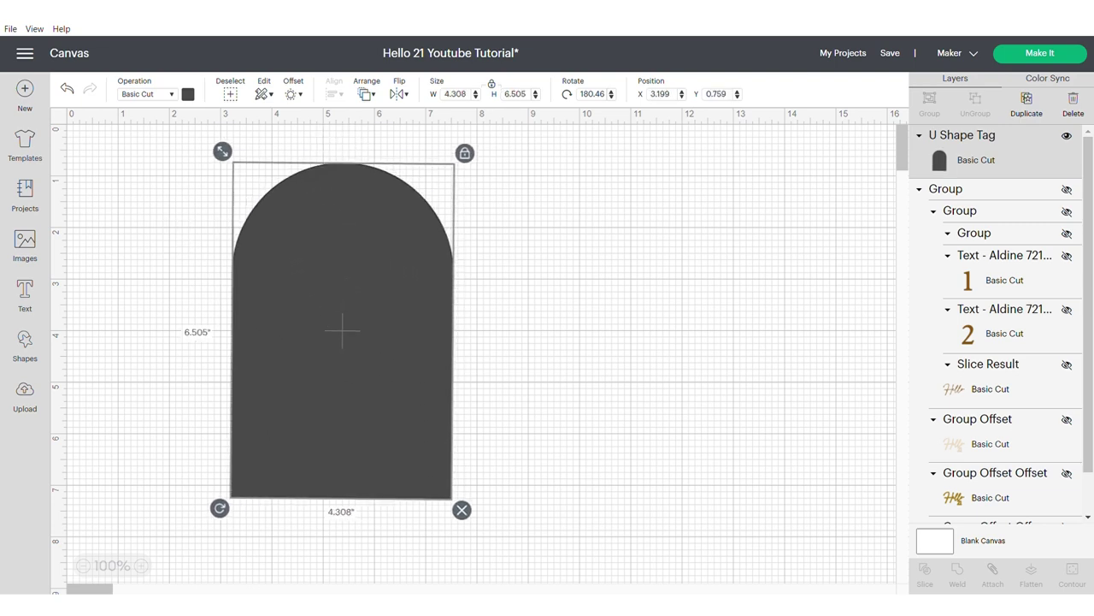
# Step: Apply a 0.11-inch offset with rounded corners to the arch
pyautogui.click(293, 94)
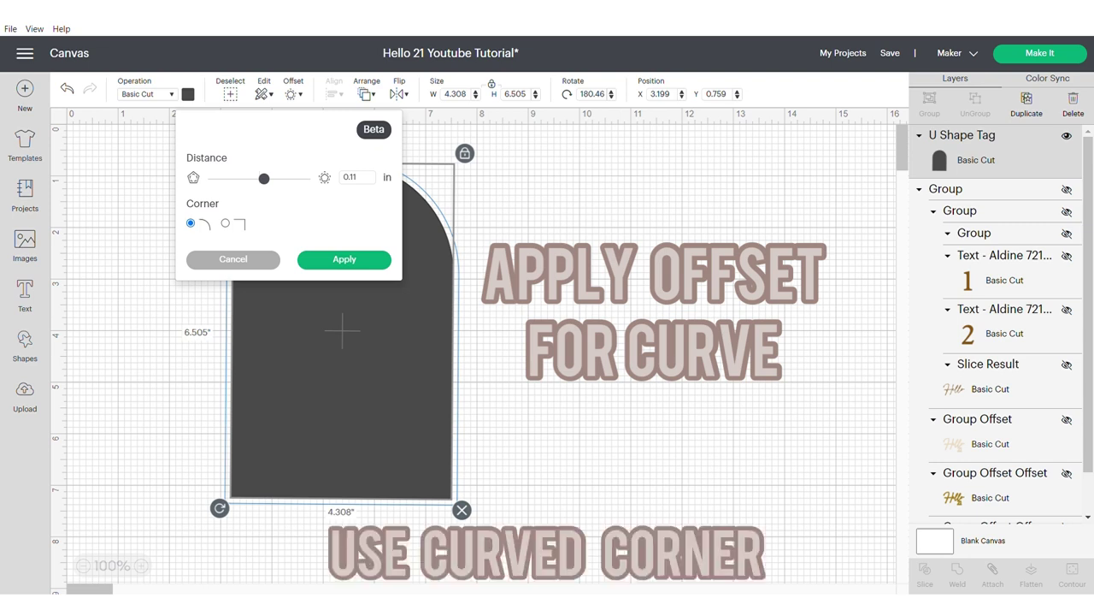
pyautogui.click(345, 259)
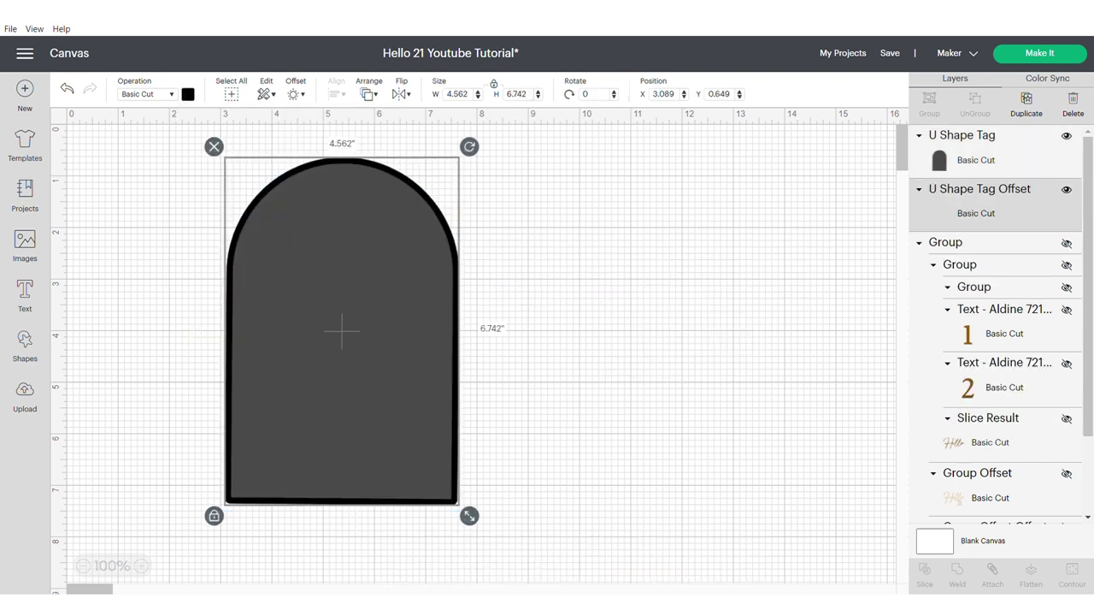
pyautogui.click(582, 299)
# Step: Move the original dark grey arch off its offset and delete it, keeping only the larger black offset arch
pyautogui.click(342, 330)
pyautogui.moveTo(342, 330); pyautogui.dragTo(631, 338)
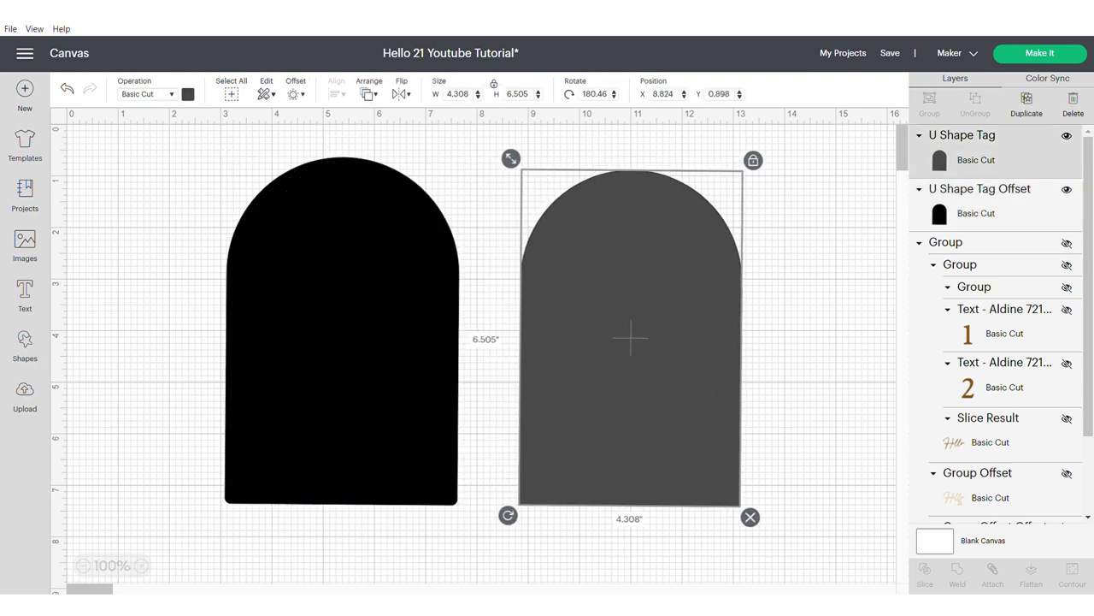
pyautogui.click(803, 359)
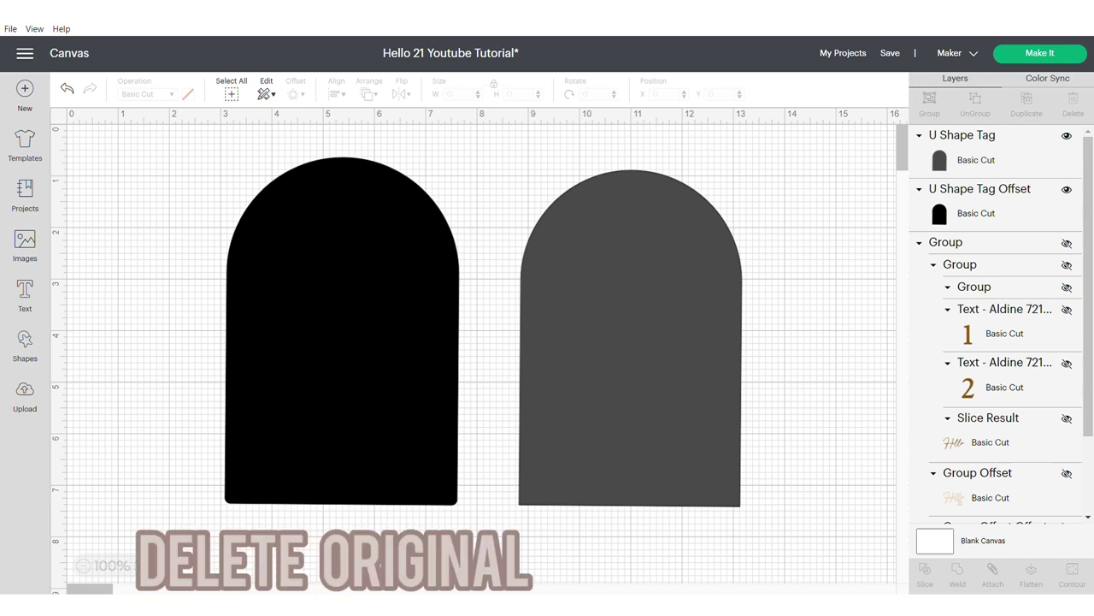
pyautogui.click(631, 338)
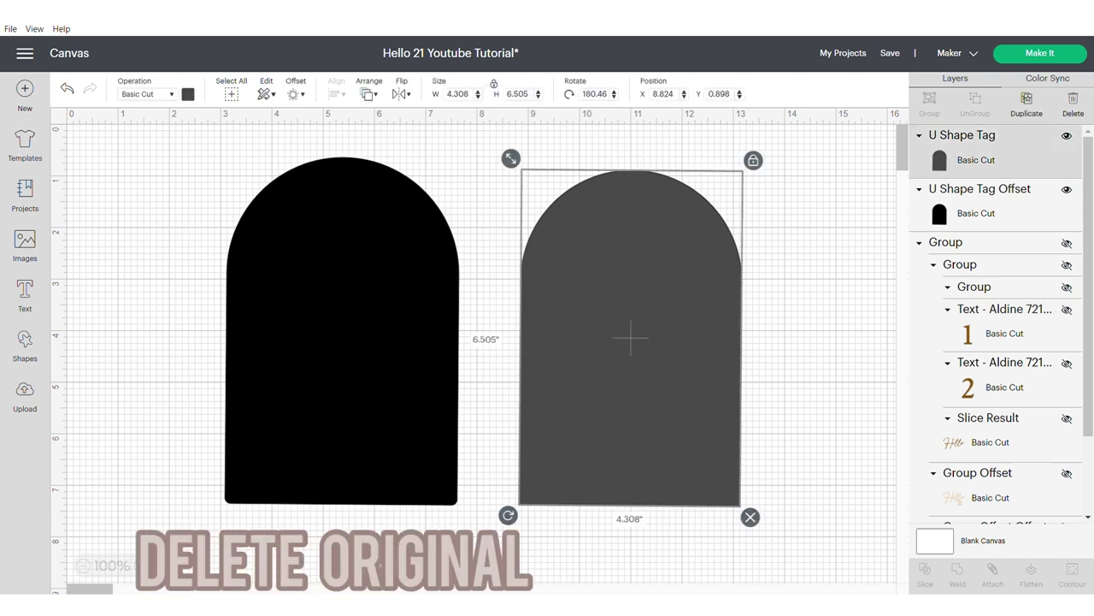
pyautogui.press('Delete')
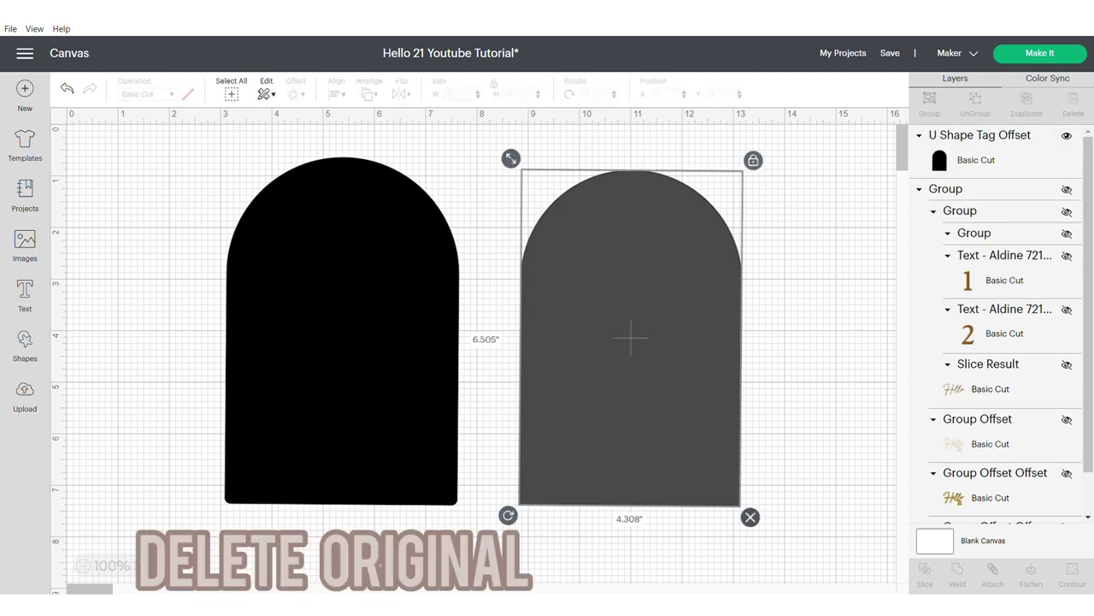
# Step: Reposition the remaining offset arch and recolour it light grey
pyautogui.moveTo(342, 329); pyautogui.dragTo(243, 329)
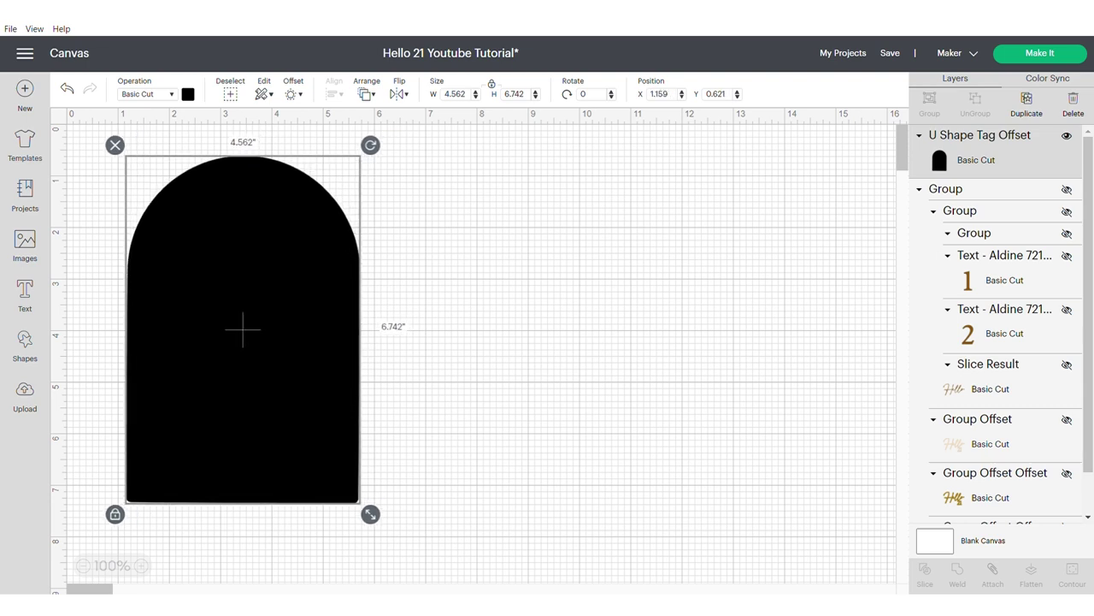
pyautogui.click(188, 94)
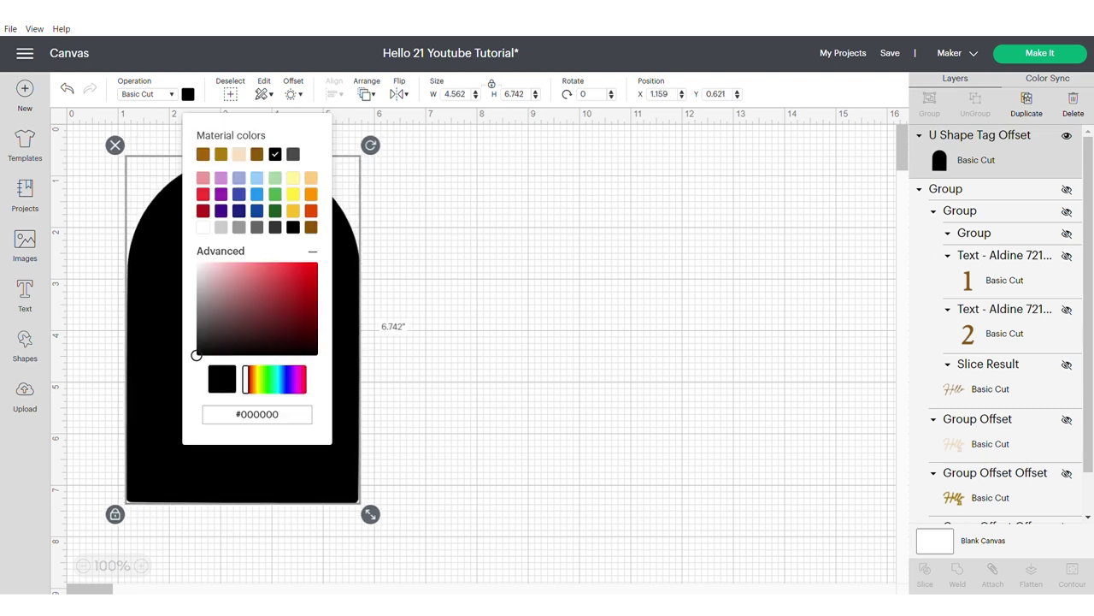
pyautogui.click(221, 227)
pyautogui.click(547, 342)
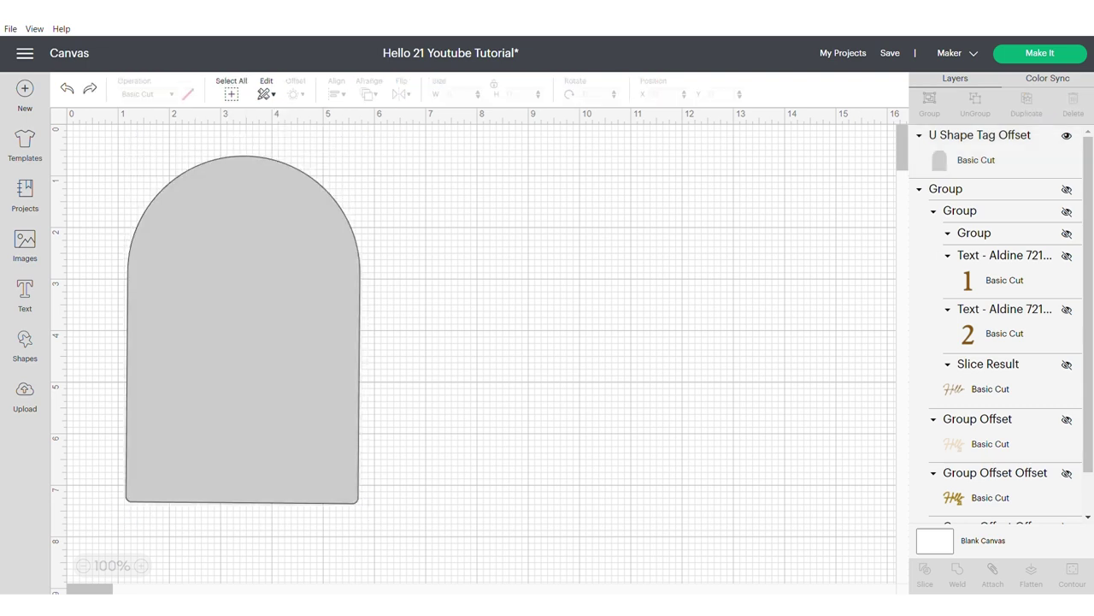
# Step: Apply a -0.444-inch inset with rounded corners to the light grey arch
pyautogui.moveTo(242, 330); pyautogui.dragTo(422, 349)
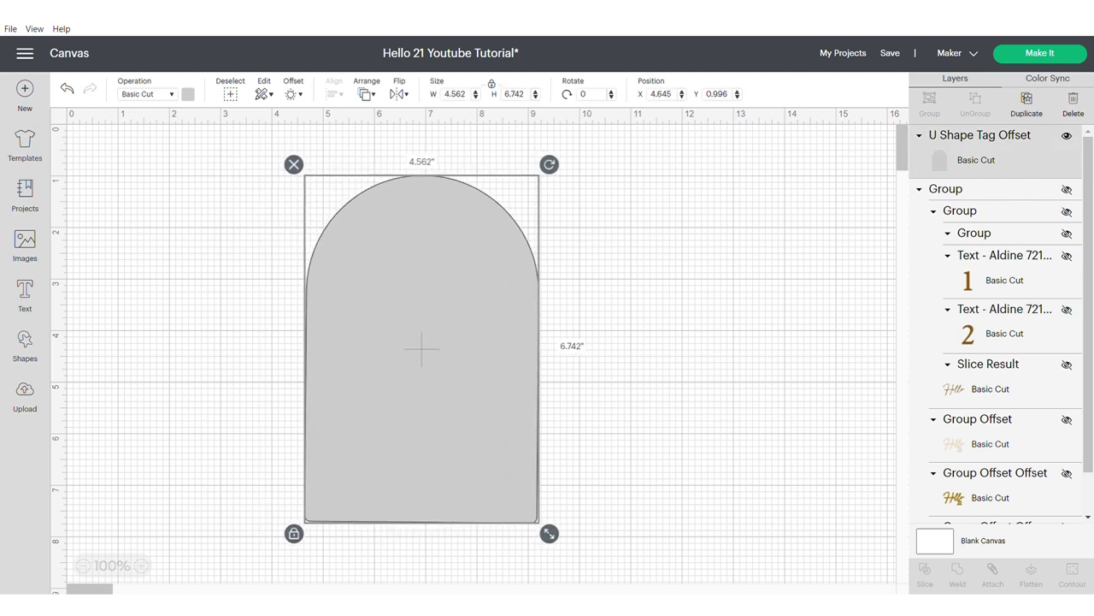
pyautogui.click(293, 94)
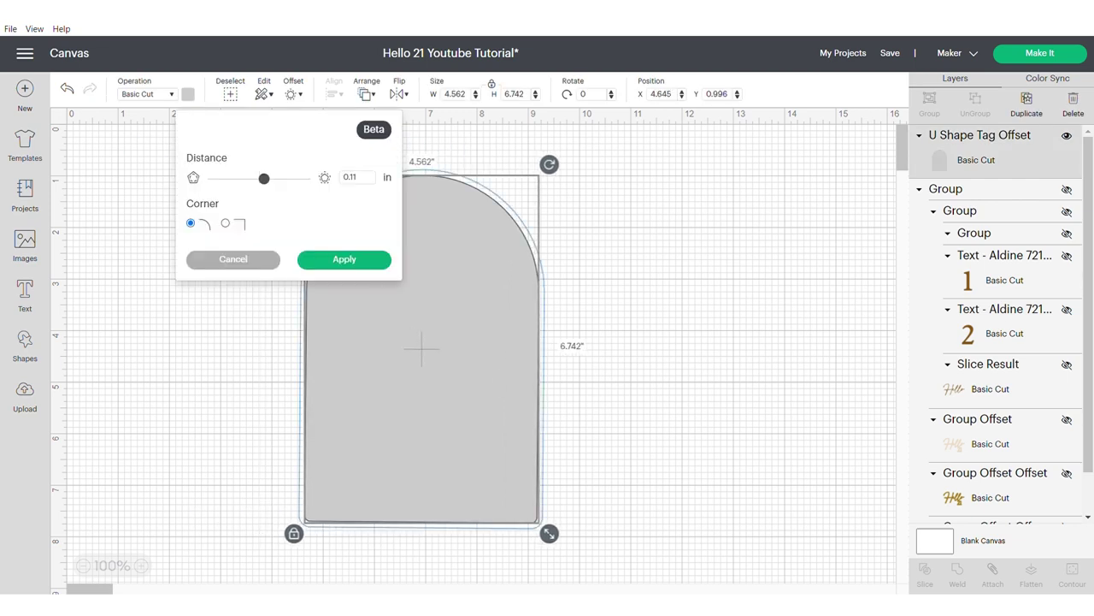
pyautogui.moveTo(263, 178); pyautogui.dragTo(238, 178)
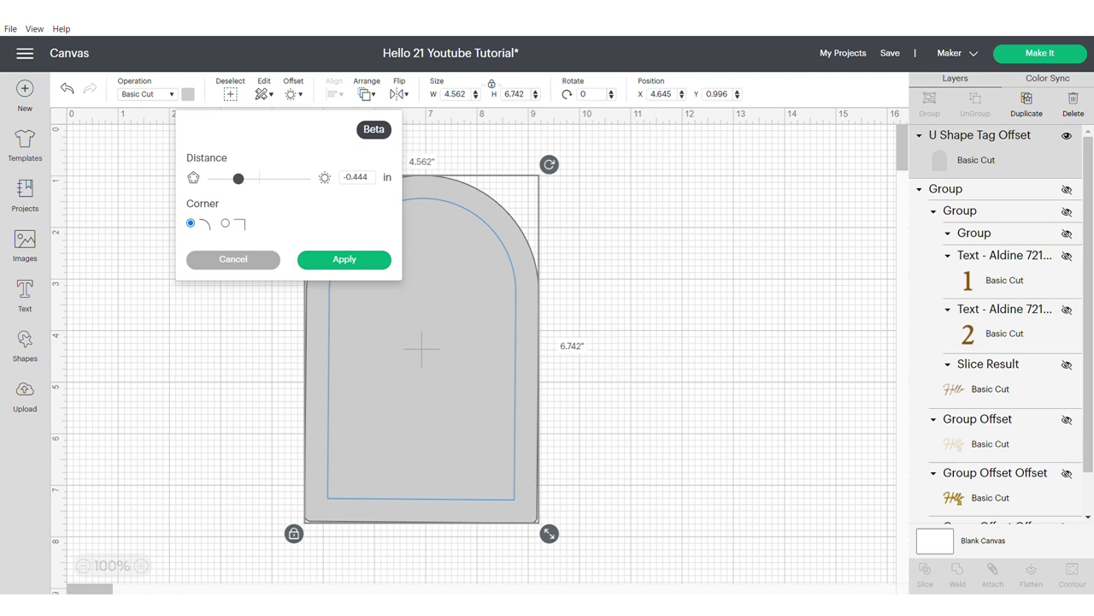
pyautogui.click(345, 259)
pyautogui.click(650, 342)
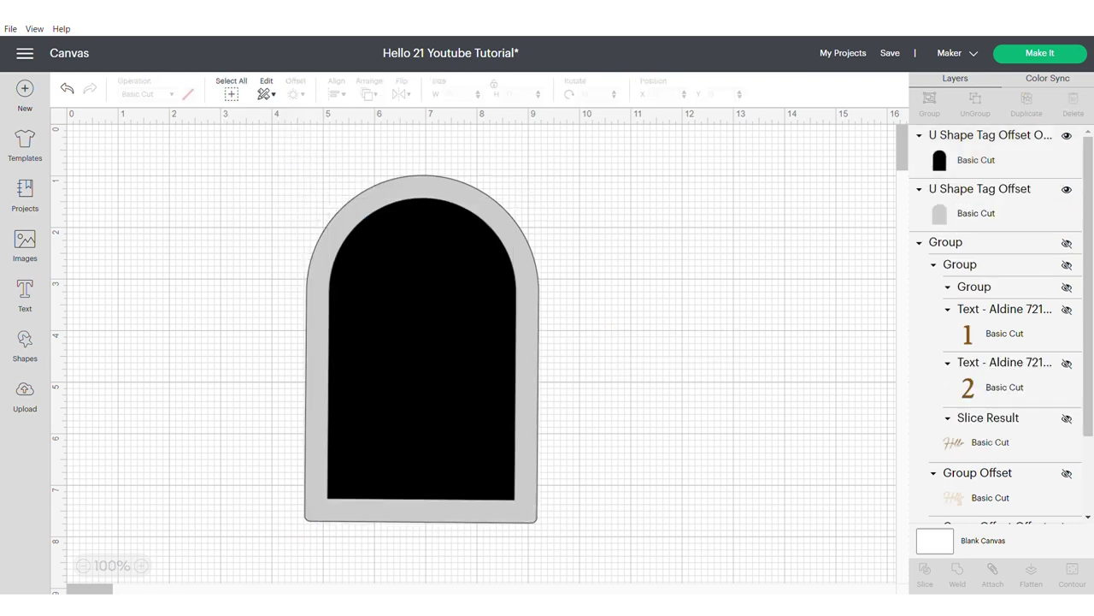
# Step: Slice the inset shape out of the grey arch and delete the cut-out pieces, keeping only the hollow frame
pyautogui.moveTo(202, 147); pyautogui.dragTo(665, 573)
pyautogui.click(925, 573)
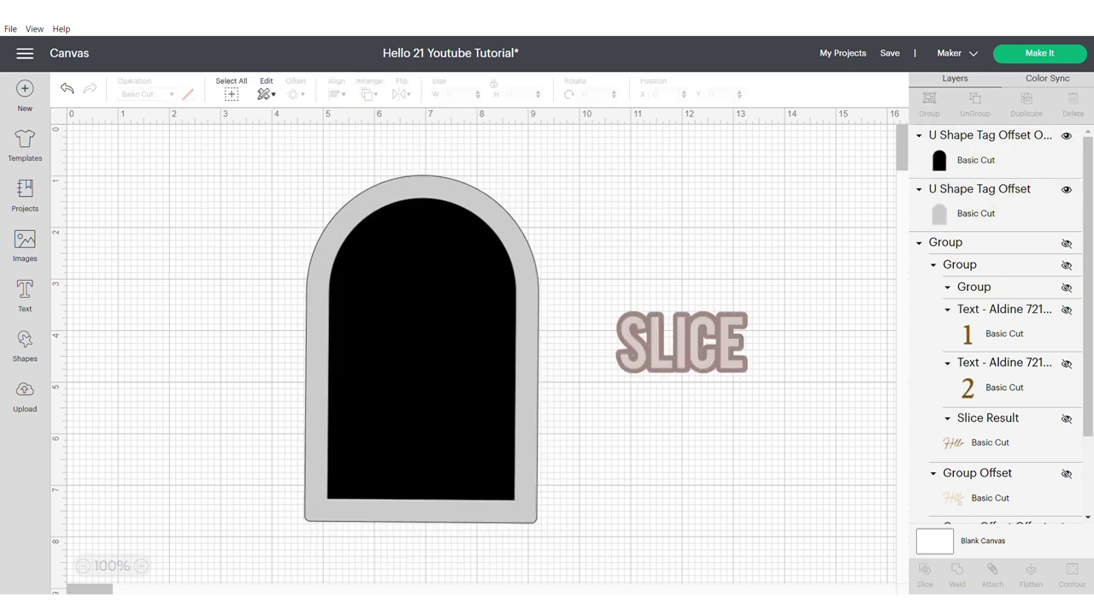
pyautogui.moveTo(421, 348); pyautogui.dragTo(300, 349)
pyautogui.click(196, 187)
pyautogui.moveTo(574, 364); pyautogui.dragTo(317, 350)
pyautogui.click(738, 350)
pyautogui.press('Delete')
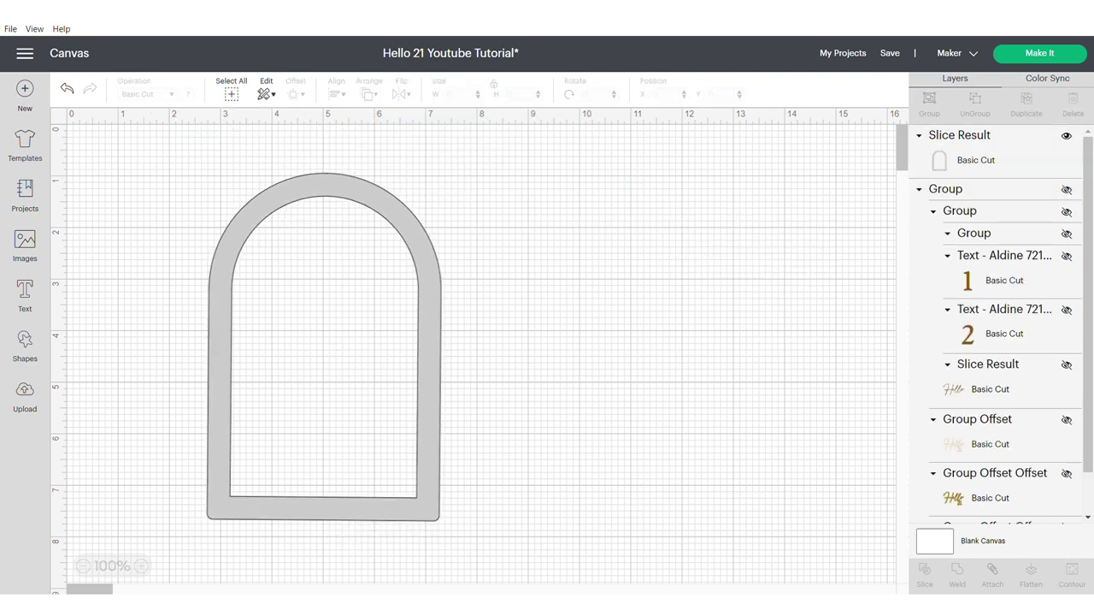
# Step: Apply a 0.153-inch offset with rounded corners to the grey arch frame
pyautogui.click(324, 347)
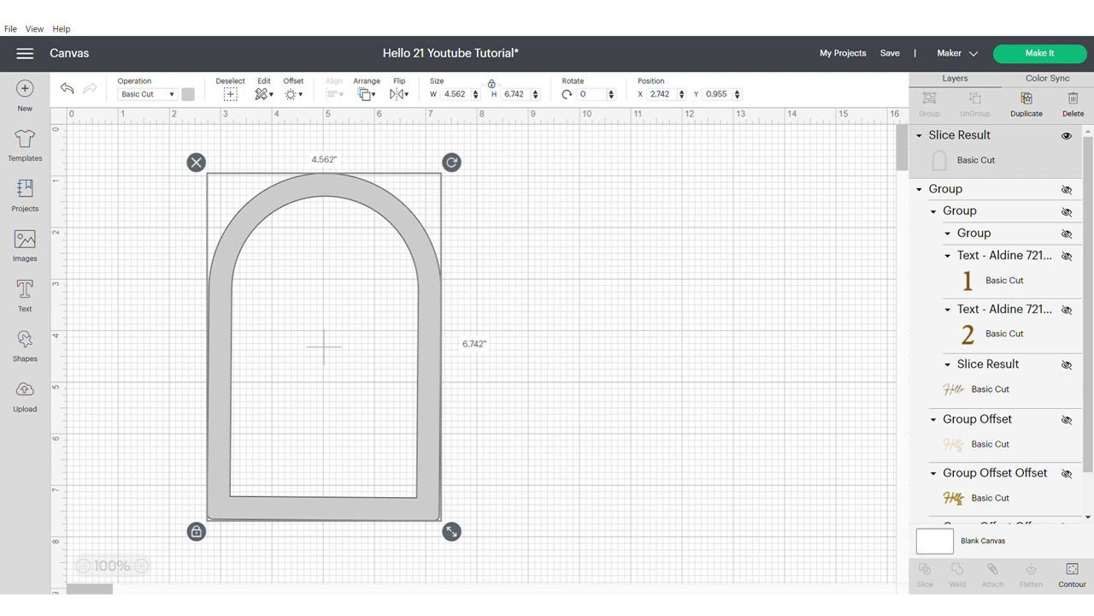
pyautogui.click(294, 94)
pyautogui.moveTo(239, 178); pyautogui.dragTo(266, 178)
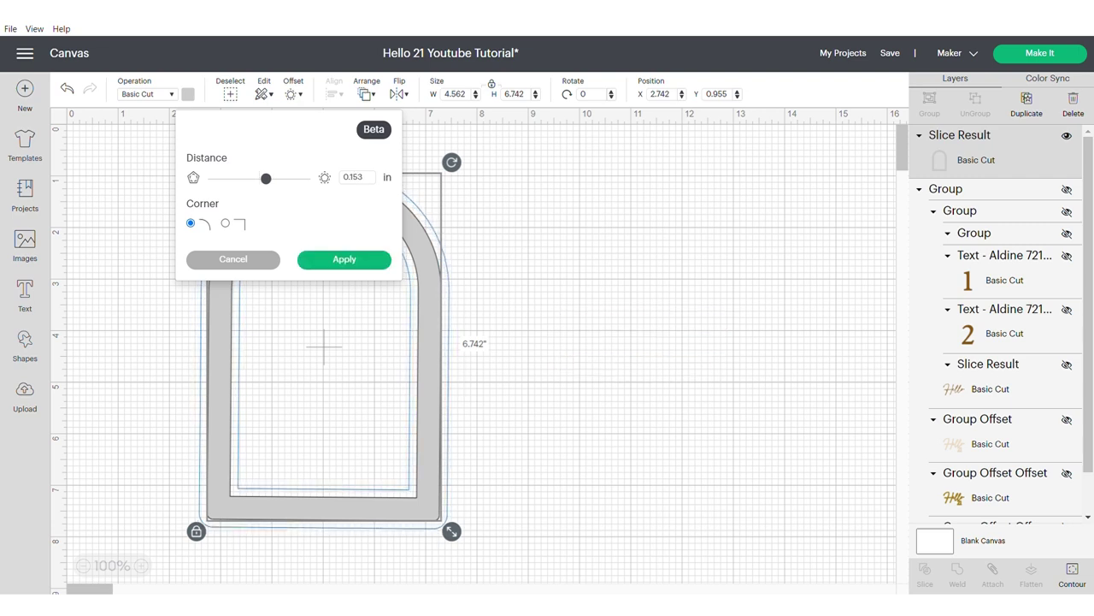
pyautogui.click(345, 259)
pyautogui.click(547, 342)
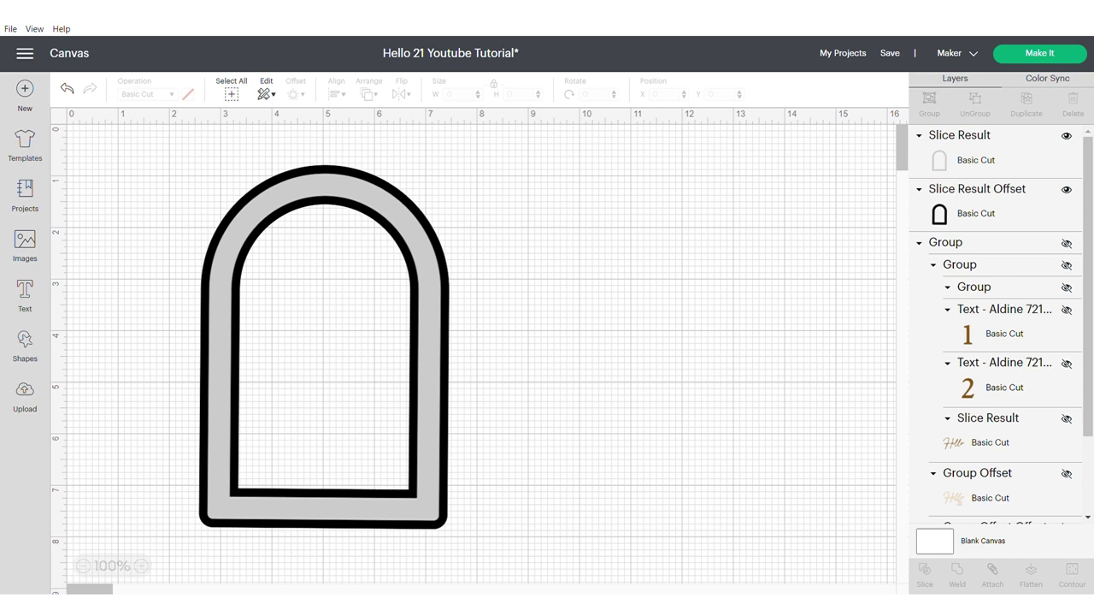
# Step: Apply a -0.125-inch inset with rounded corners to the grey arch frame
pyautogui.click(429, 342)
pyautogui.click(296, 94)
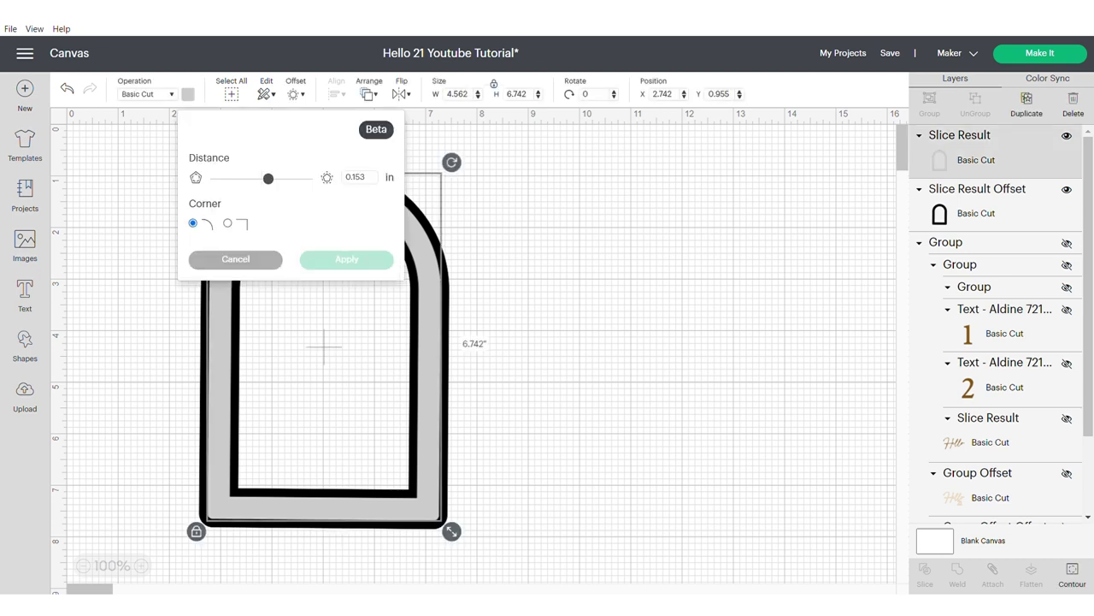
pyautogui.moveTo(269, 179); pyautogui.dragTo(255, 179)
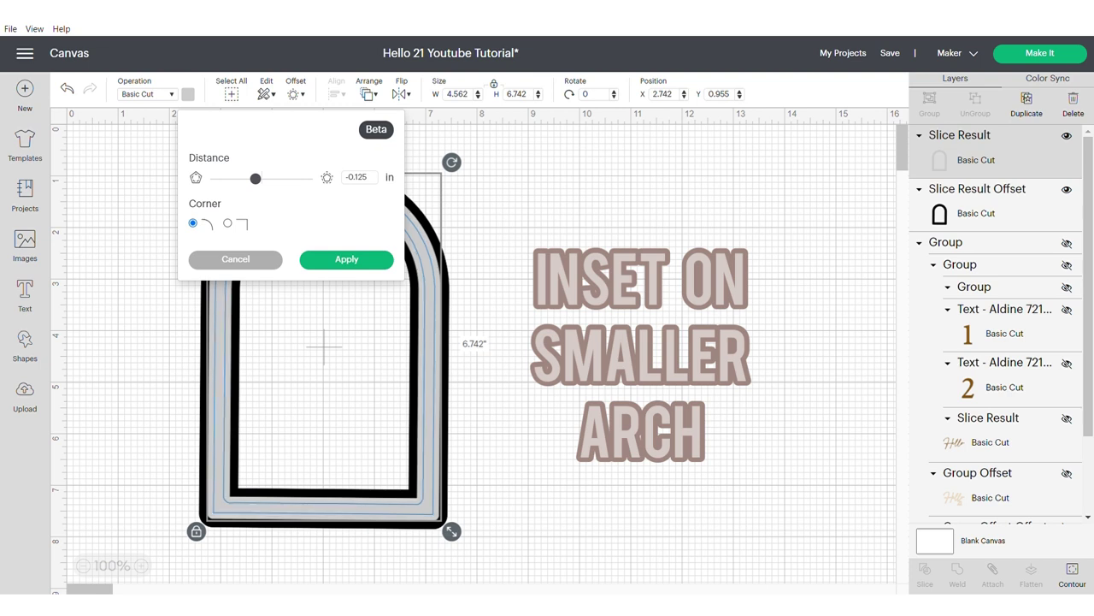
pyautogui.click(347, 259)
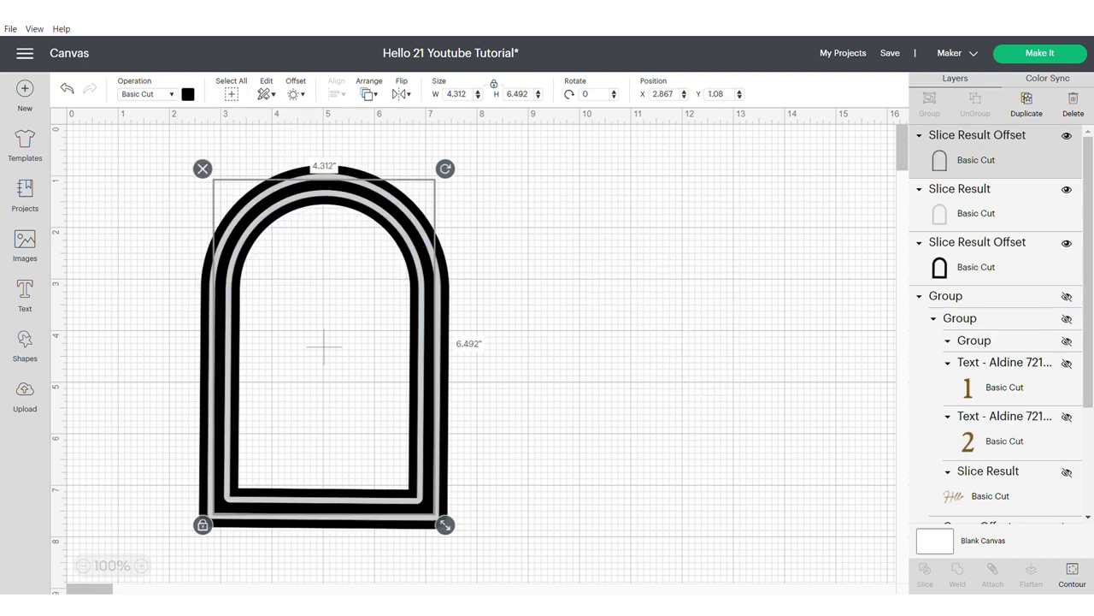
# Step: Set the thin inset frame's colour to cream #f8e0bd and the middle frame's colour to white #ffffff
pyautogui.click(188, 94)
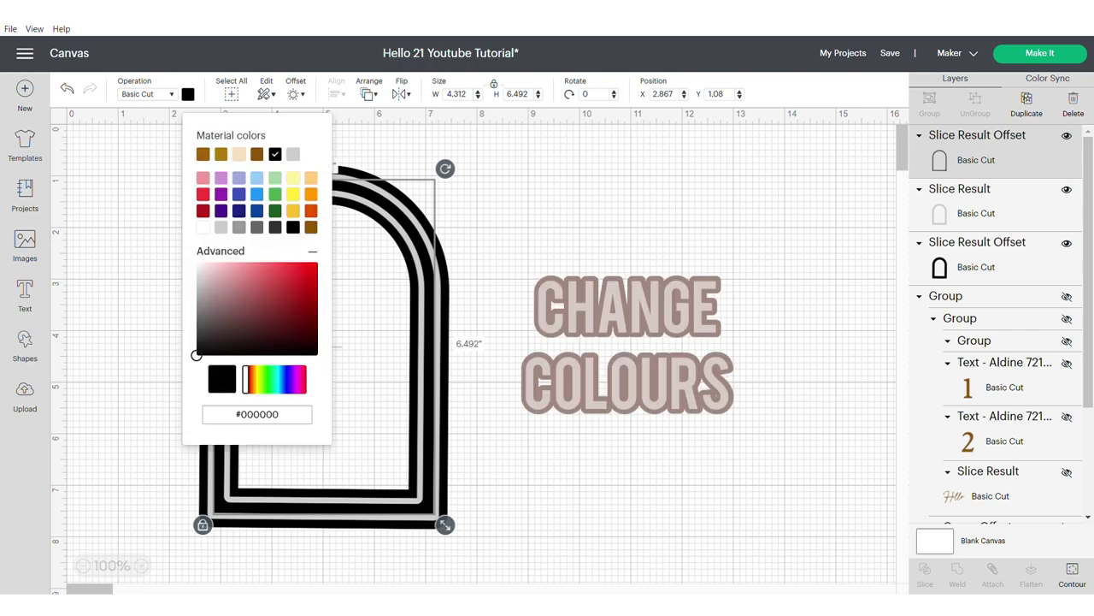
pyautogui.click(239, 154)
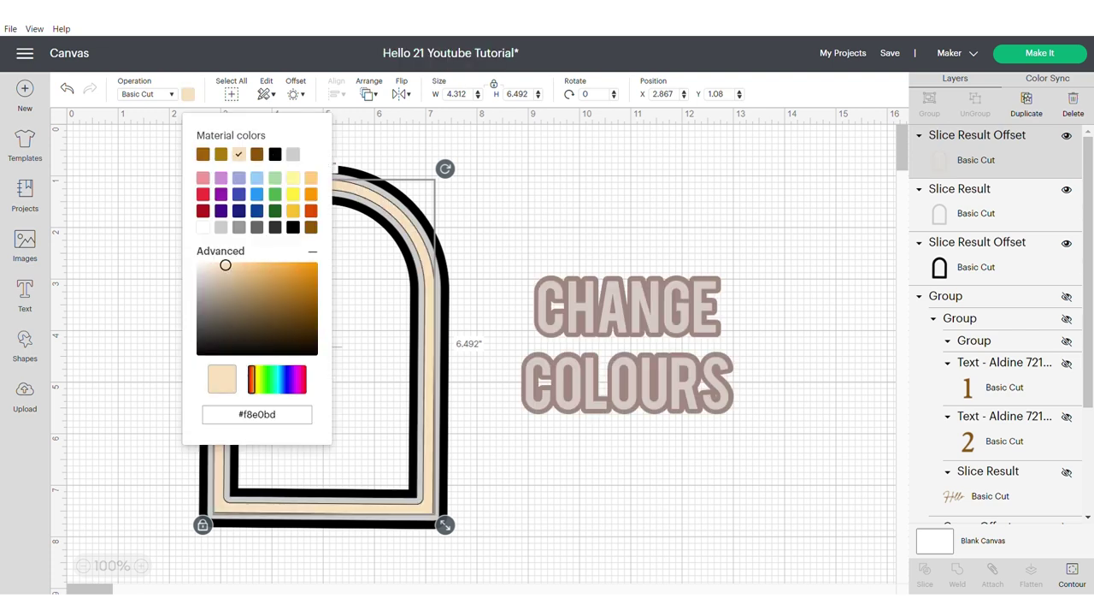
pyautogui.click(976, 205)
pyautogui.click(203, 228)
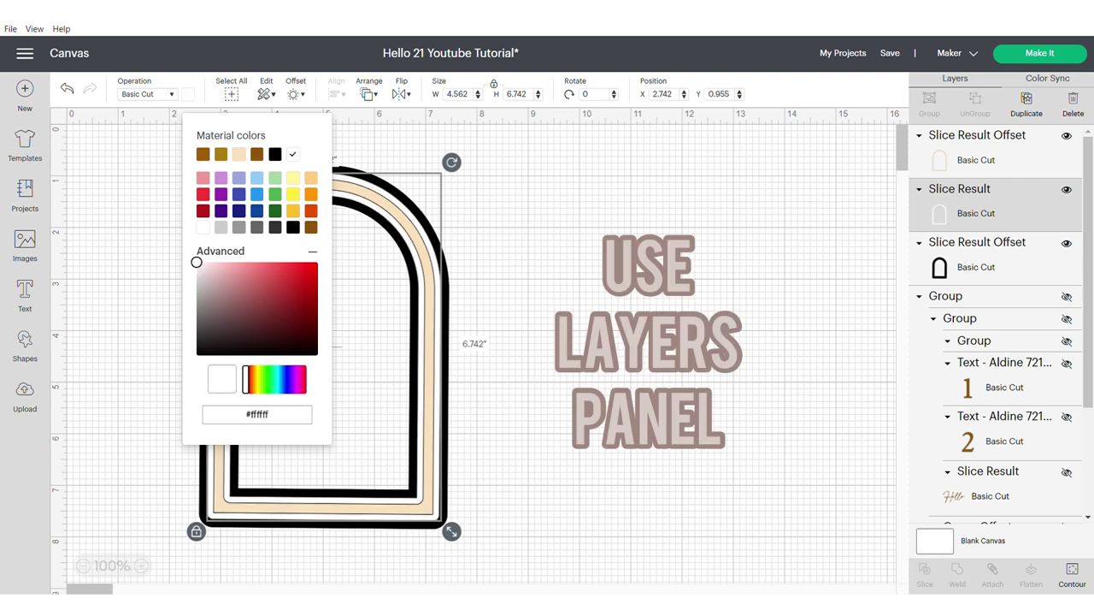
# Step: Colour the widest arch frame brown, adjusting it to a slightly lighter shade than #8e5609
pyautogui.click(976, 259)
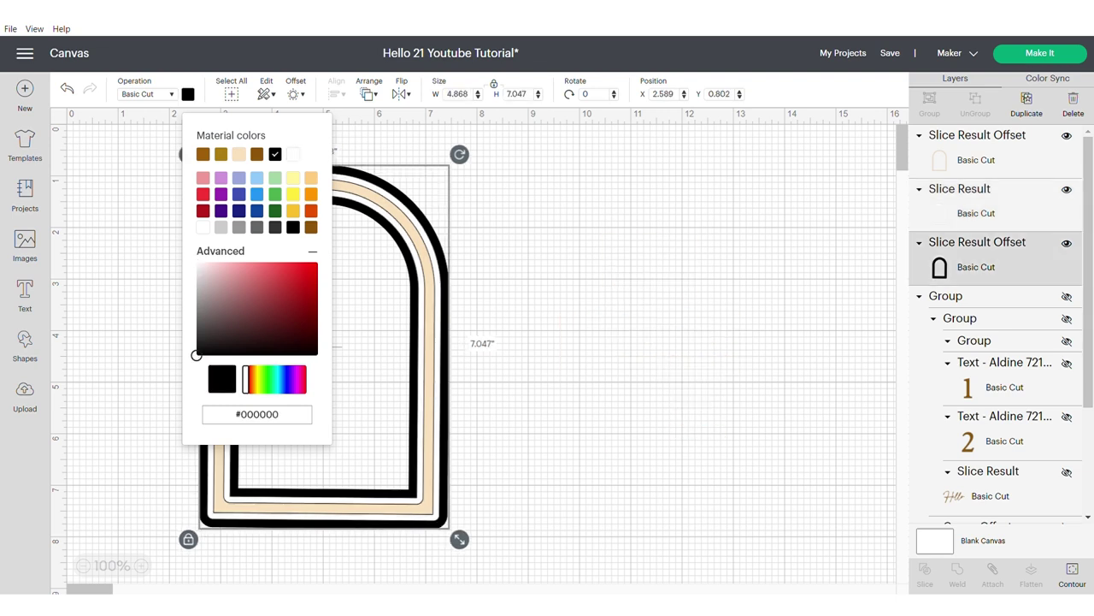
pyautogui.click(257, 154)
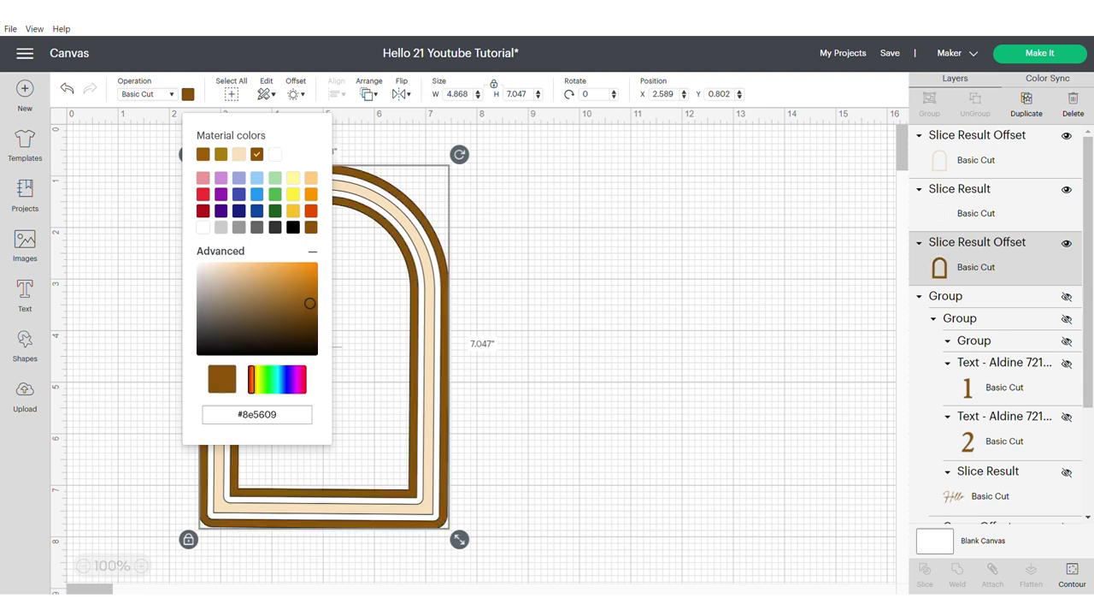
pyautogui.click(308, 290)
pyautogui.click(584, 500)
# Step: Group the three coloured arch frames and duplicate the group, with the two copies side by side
pyautogui.moveTo(584, 499); pyautogui.dragTo(184, 243)
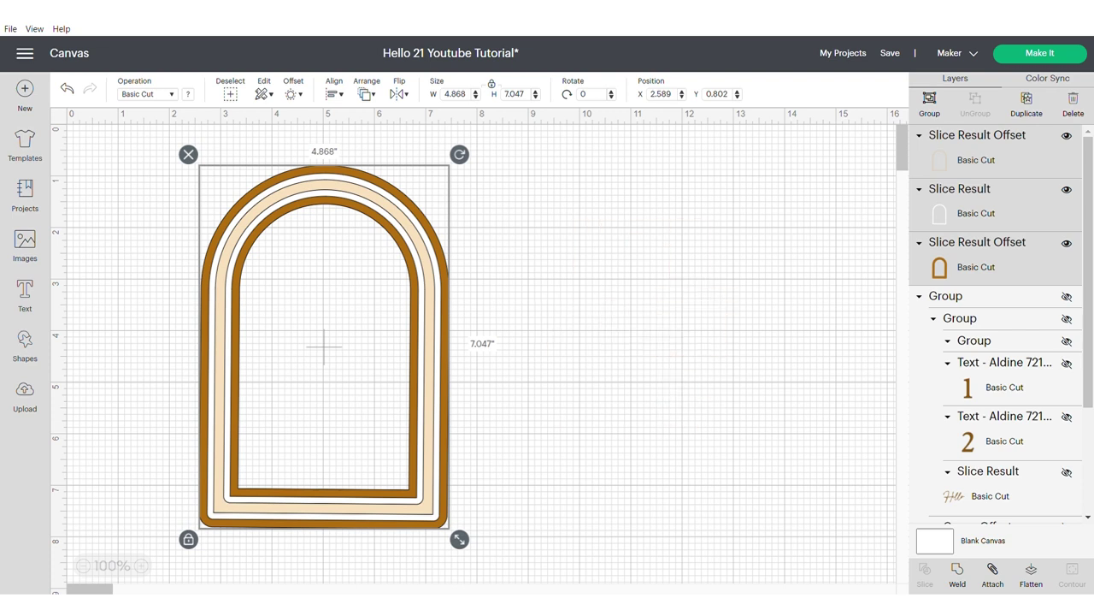
pyautogui.hotkey('ctrl', 'g')
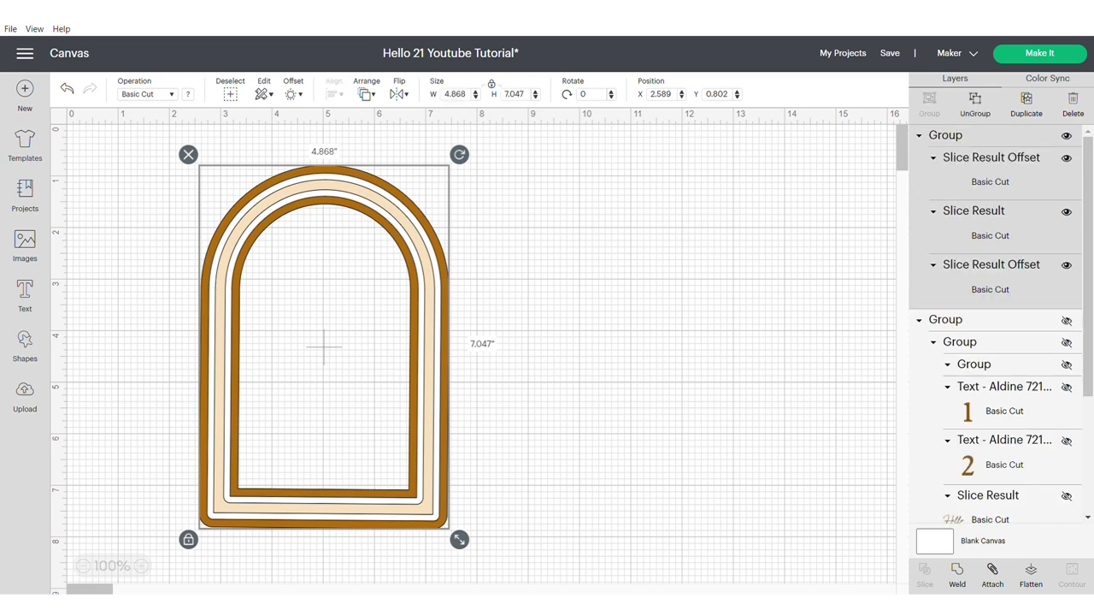
pyautogui.moveTo(324, 346); pyautogui.dragTo(541, 348)
pyautogui.rightClick(343, 194)
pyautogui.click(379, 310)
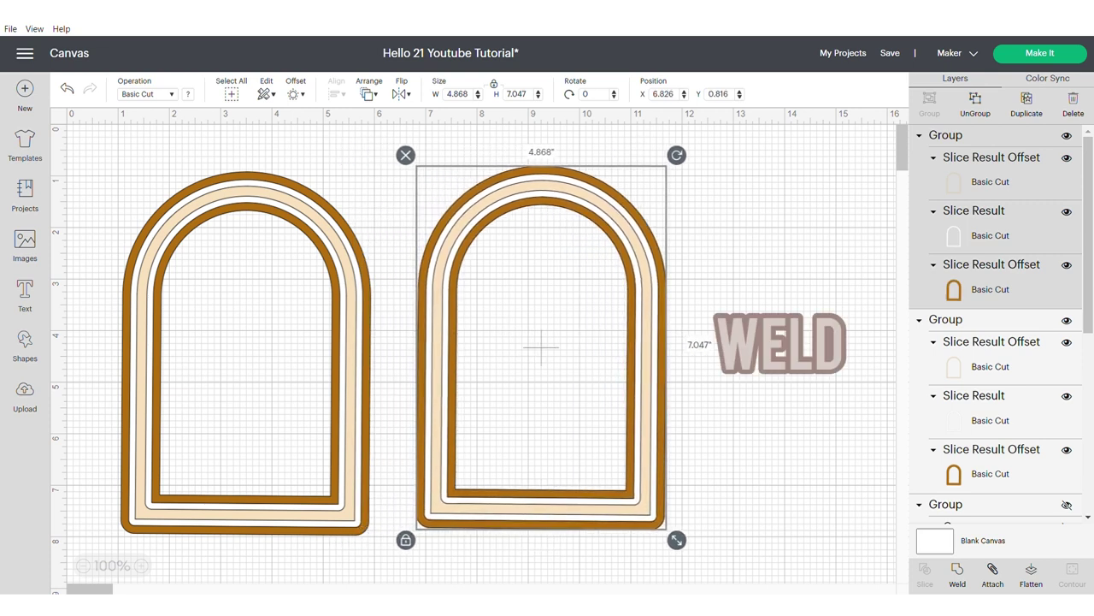
# Step: Weld one copy of the frame group into a single shape and hide all its contours to make a solid arch
pyautogui.click(957, 574)
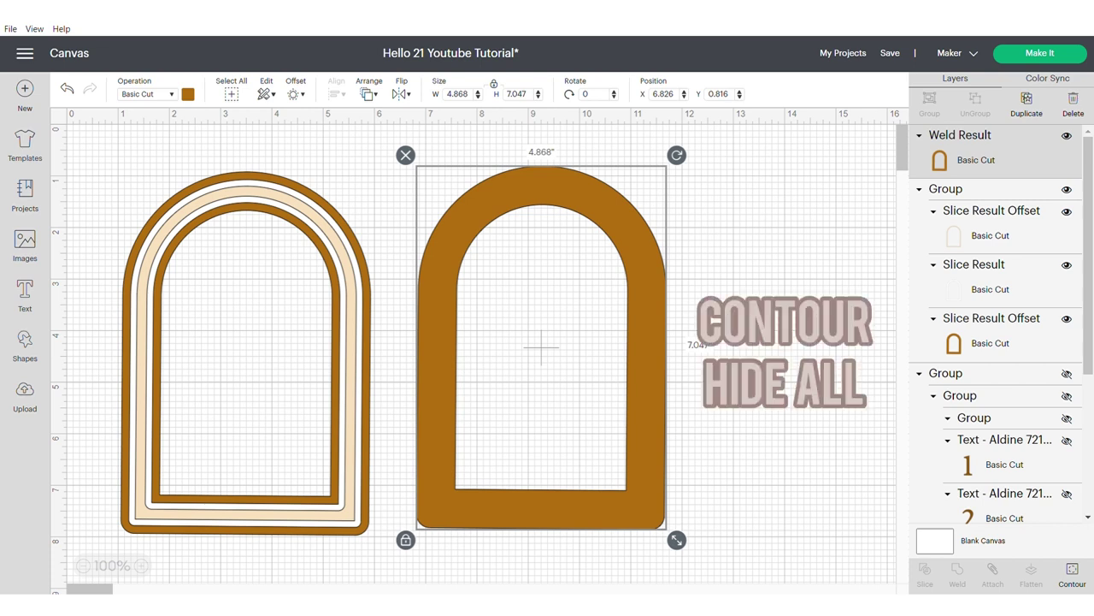
pyautogui.click(1072, 571)
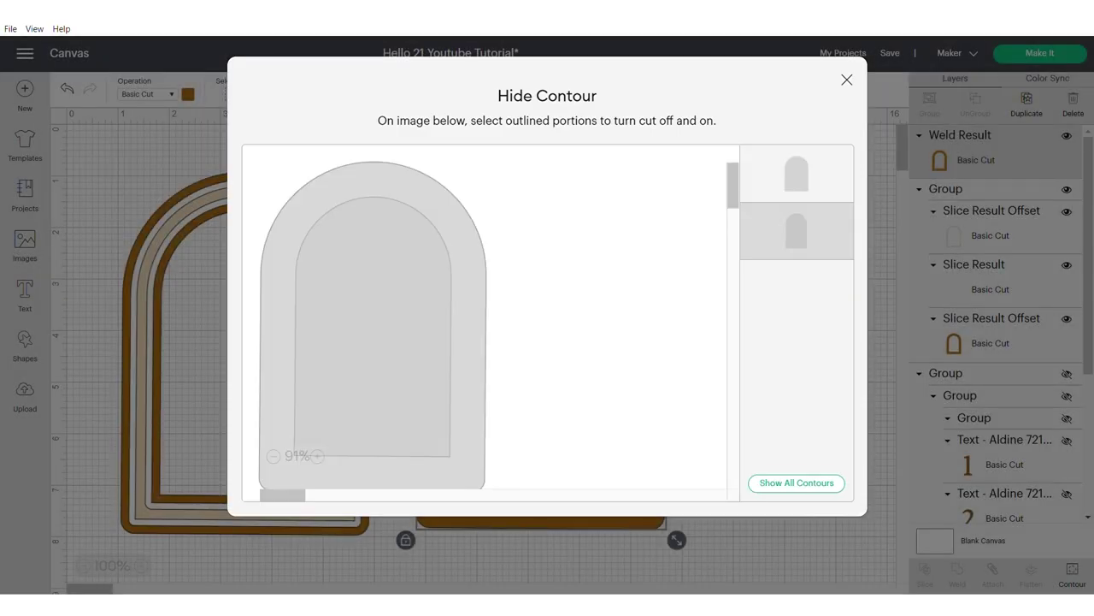
pyautogui.click(847, 79)
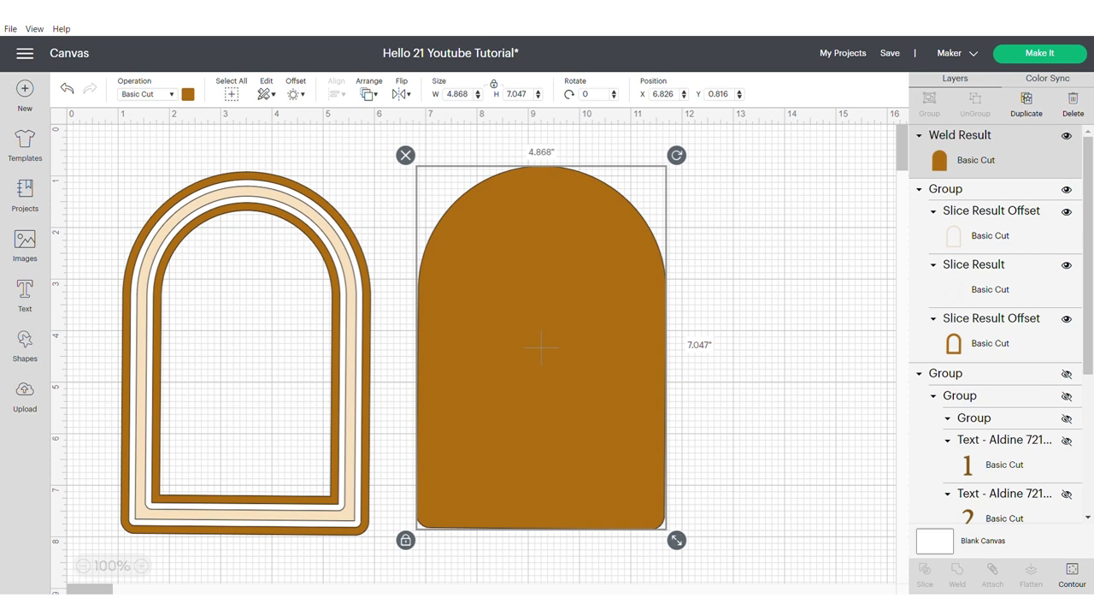
# Step: Set the solid welded arch's colour to light grey #cccccc
pyautogui.click(188, 94)
pyautogui.click(220, 228)
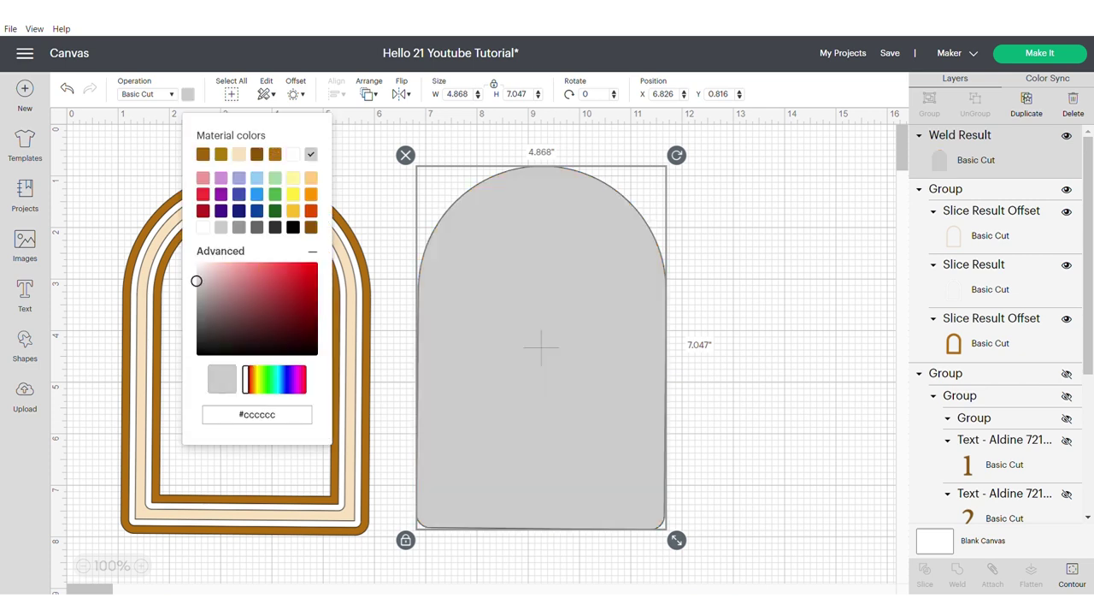
pyautogui.click(188, 94)
# Step: Send the grey arch to the back and place the layered frame group over it
pyautogui.moveTo(541, 347); pyautogui.dragTo(318, 350)
pyautogui.click(369, 94)
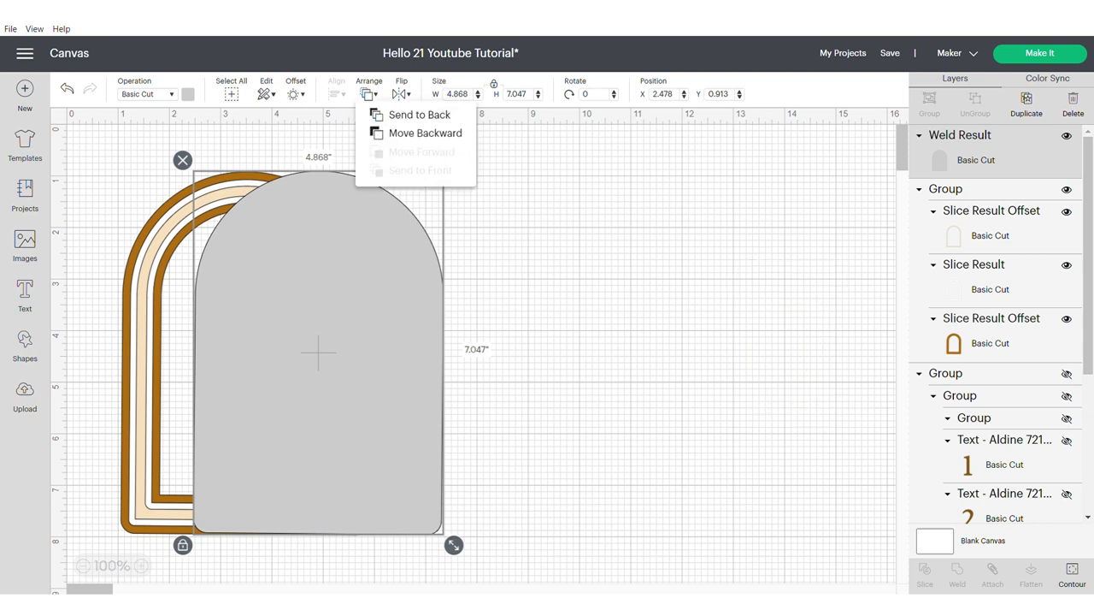
pyautogui.click(412, 115)
pyautogui.moveTo(220, 499); pyautogui.dragTo(231, 499)
pyautogui.moveTo(150, 342); pyautogui.dragTo(212, 342)
# Step: Align the frames and the grey backing arch by their centres and group them
pyautogui.moveTo(575, 523); pyautogui.dragTo(144, 162)
pyautogui.click(333, 94)
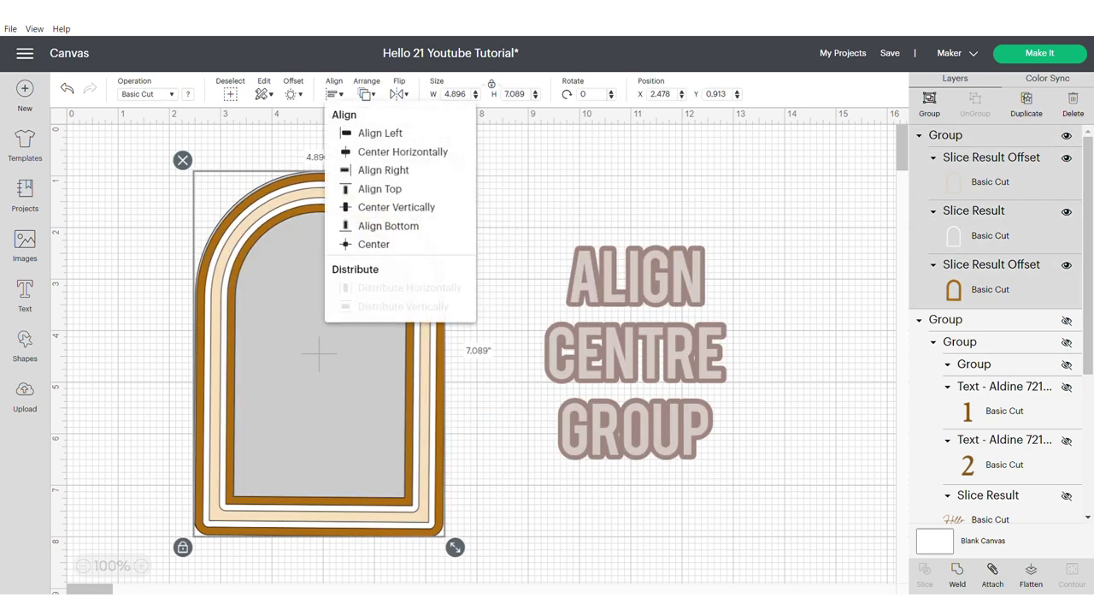
pyautogui.click(350, 245)
pyautogui.hotkey('ctrl', 'g')
# Step: Move the grouped arch to about X 1.478, Y 0.614 inches and duplicate it
pyautogui.moveTo(319, 353); pyautogui.dragTo(266, 336)
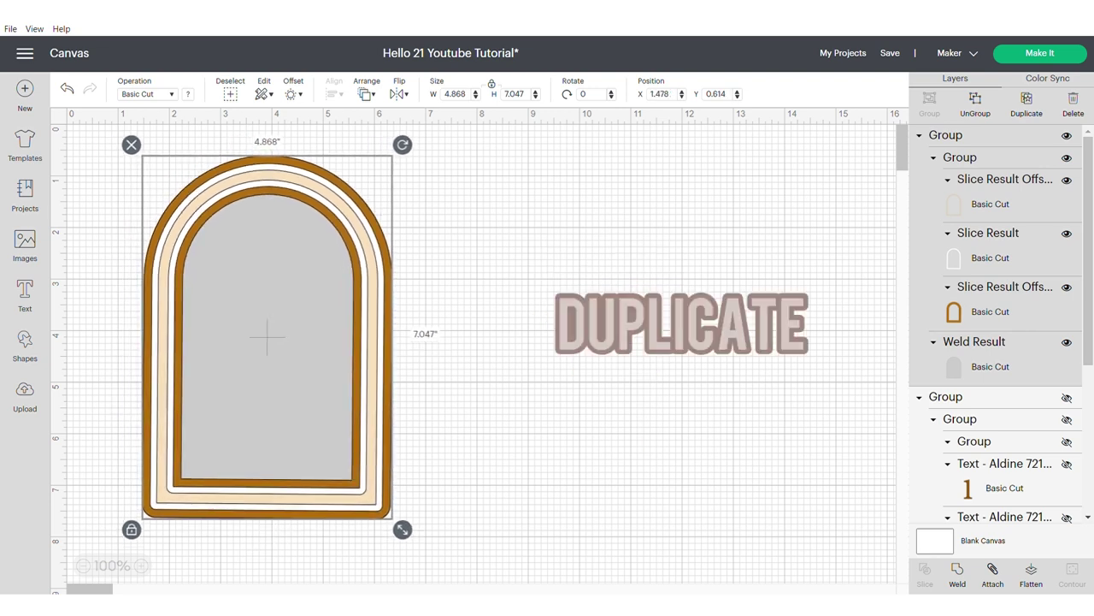
pyautogui.rightClick(372, 272)
pyautogui.click(405, 220)
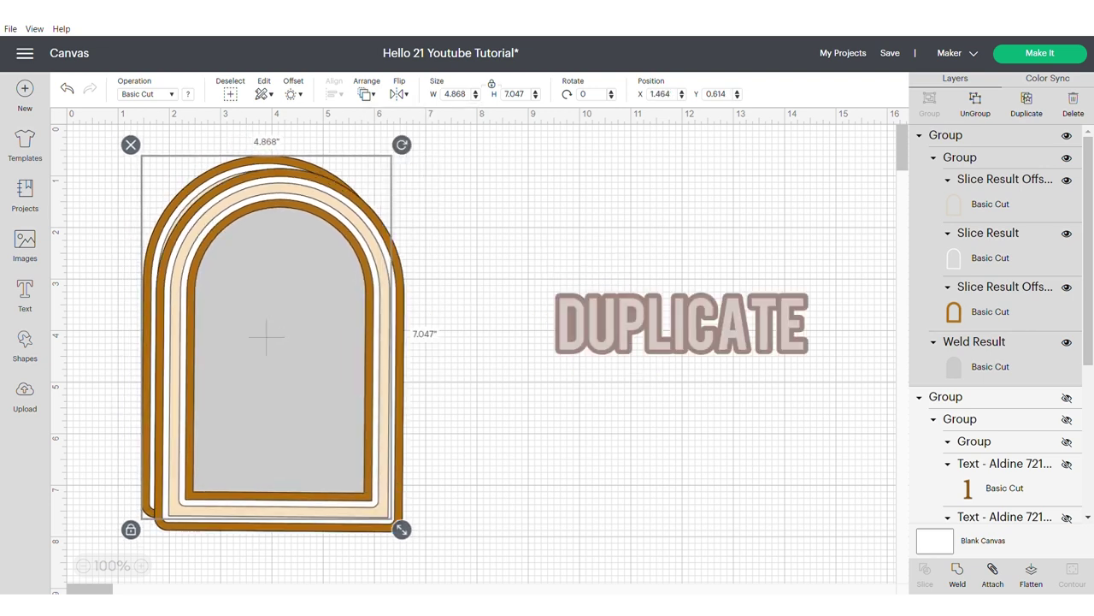
# Step: Move the duplicated arch to the right of the original and shrink it to about 4.34 by 6.283 inches
pyautogui.moveTo(384, 256); pyautogui.dragTo(539, 246)
pyautogui.moveTo(568, 532); pyautogui.dragTo(541, 524)
pyautogui.moveTo(417, 348); pyautogui.dragTo(415, 352)
pyautogui.moveTo(539, 528); pyautogui.dragTo(536, 522)
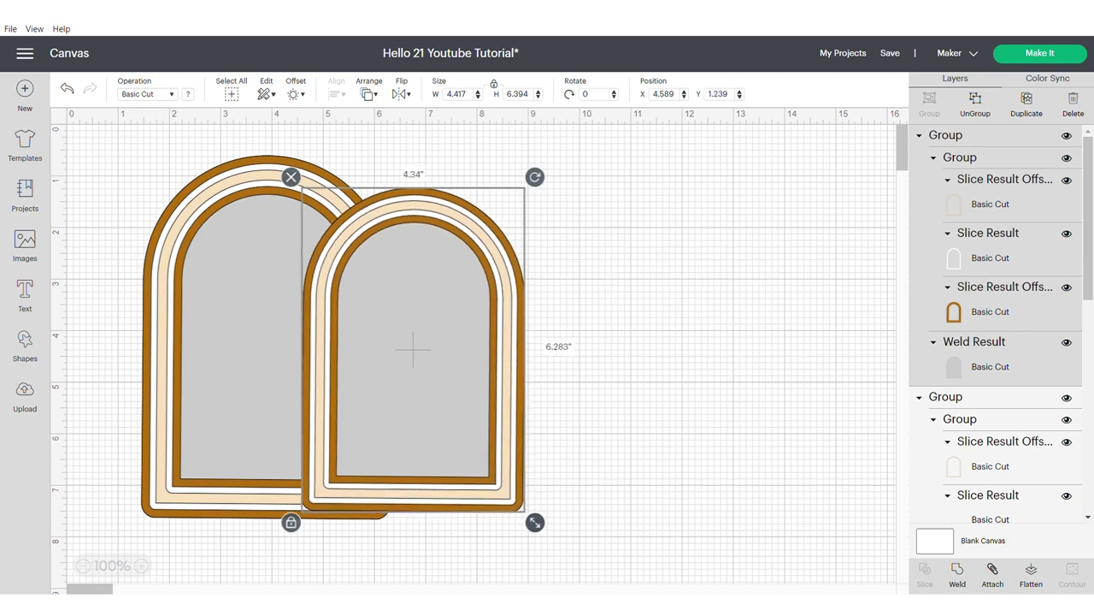
pyautogui.moveTo(413, 349); pyautogui.dragTo(415, 360)
# Step: Recolour the smaller arch's layers: brown frame to cream #f8e0bd, white frame to olive gold, and cream frame to white
pyautogui.click(990, 312)
pyautogui.click(188, 94)
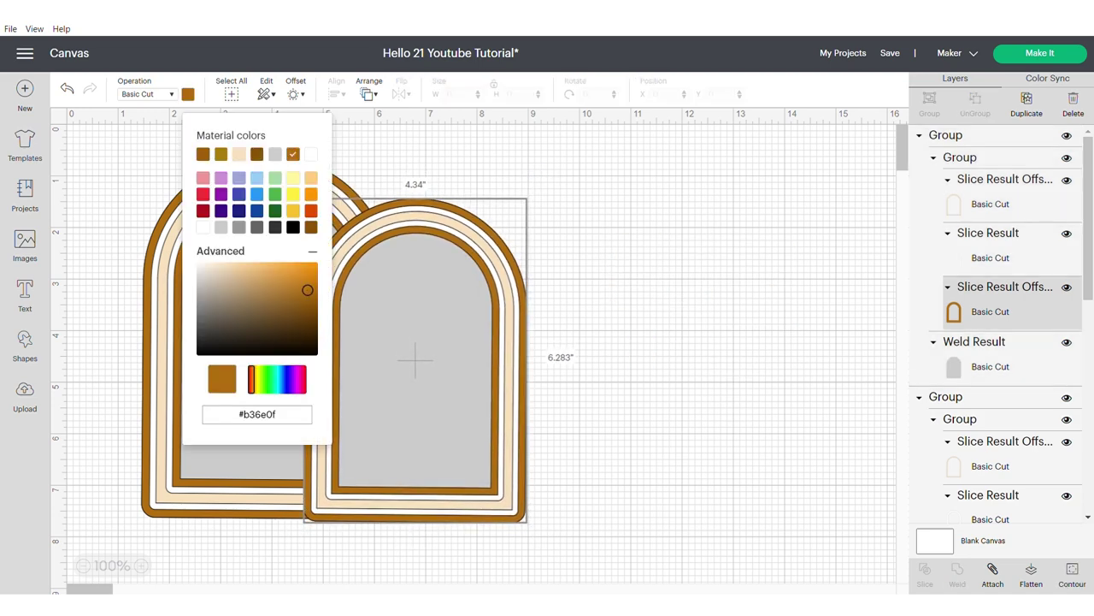
pyautogui.click(240, 154)
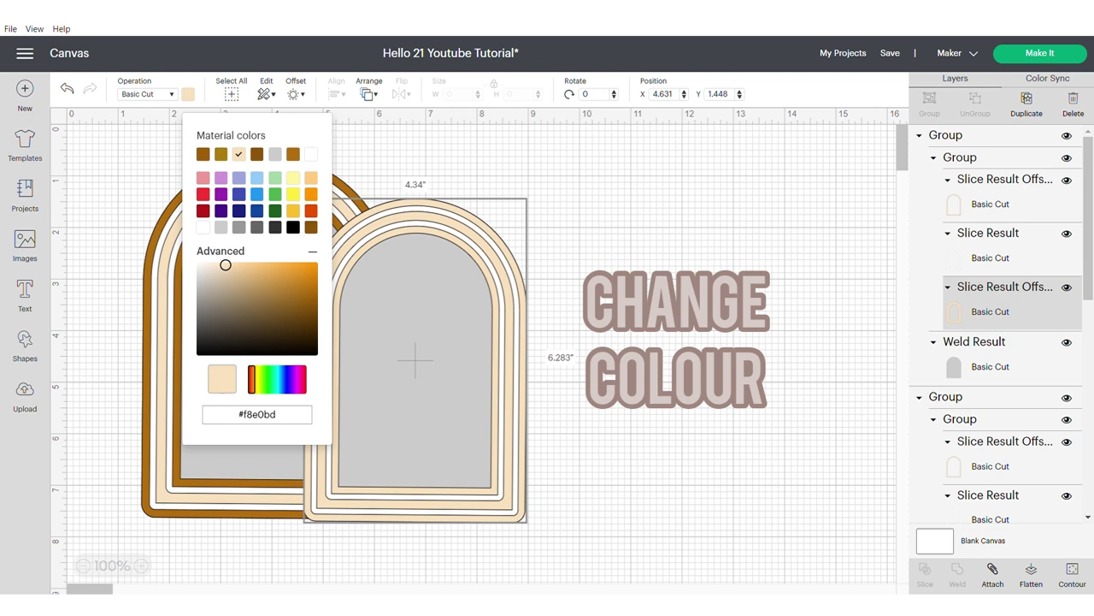
pyautogui.click(990, 258)
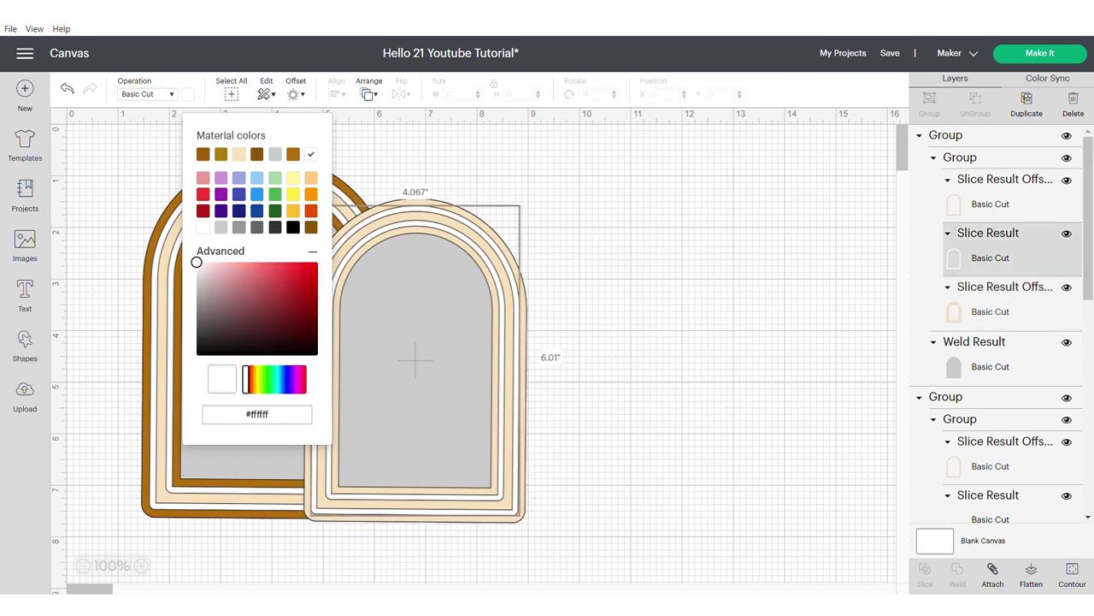
pyautogui.click(222, 153)
pyautogui.click(990, 205)
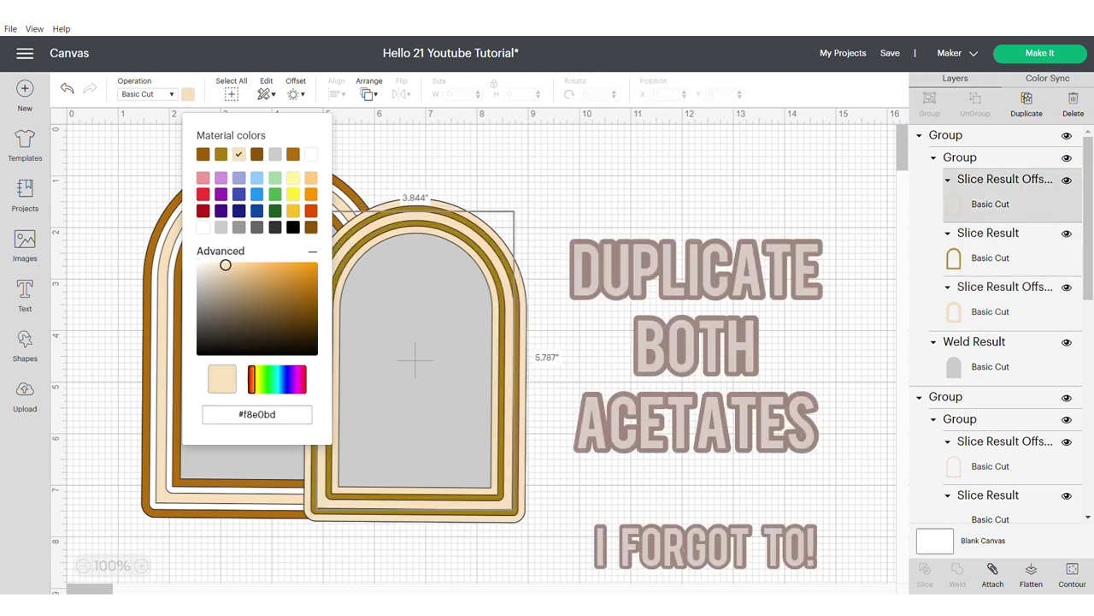
pyautogui.click(311, 154)
pyautogui.click(478, 163)
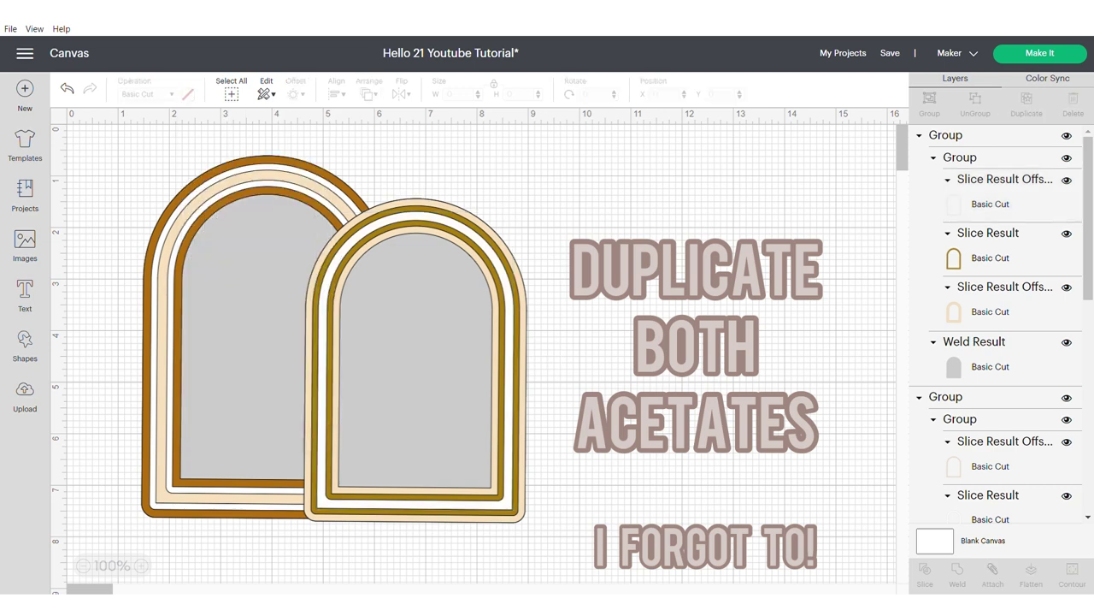
# Step: Nudge the smaller arch and insert a U Shape Tag in the empty area to its right
pyautogui.moveTo(416, 360); pyautogui.dragTo(421, 360)
pyautogui.press('Escape')
pyautogui.click(25, 346)
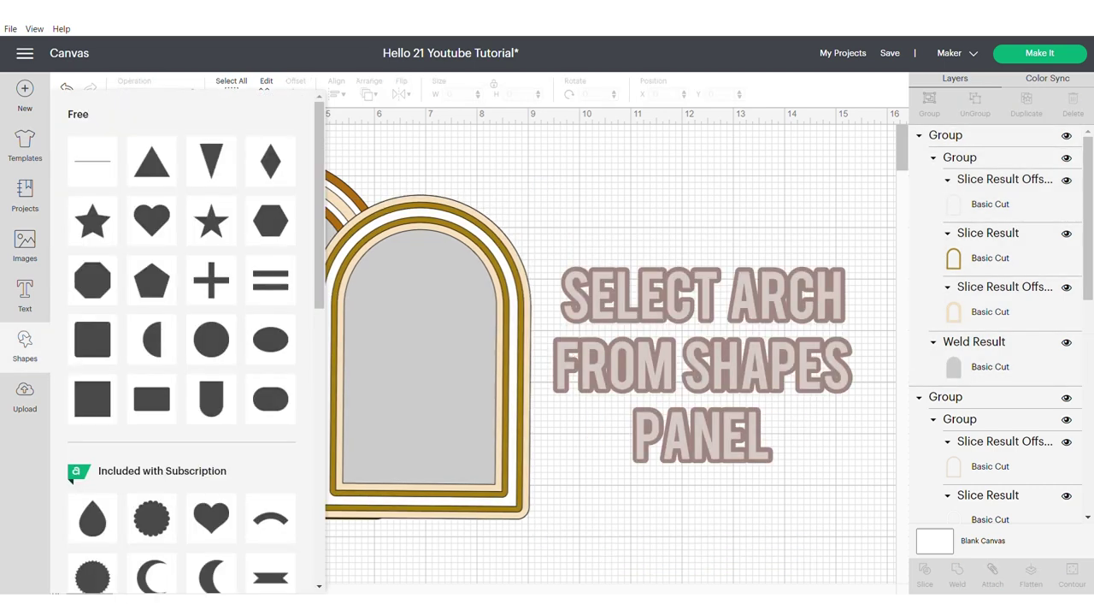
pyautogui.click(212, 399)
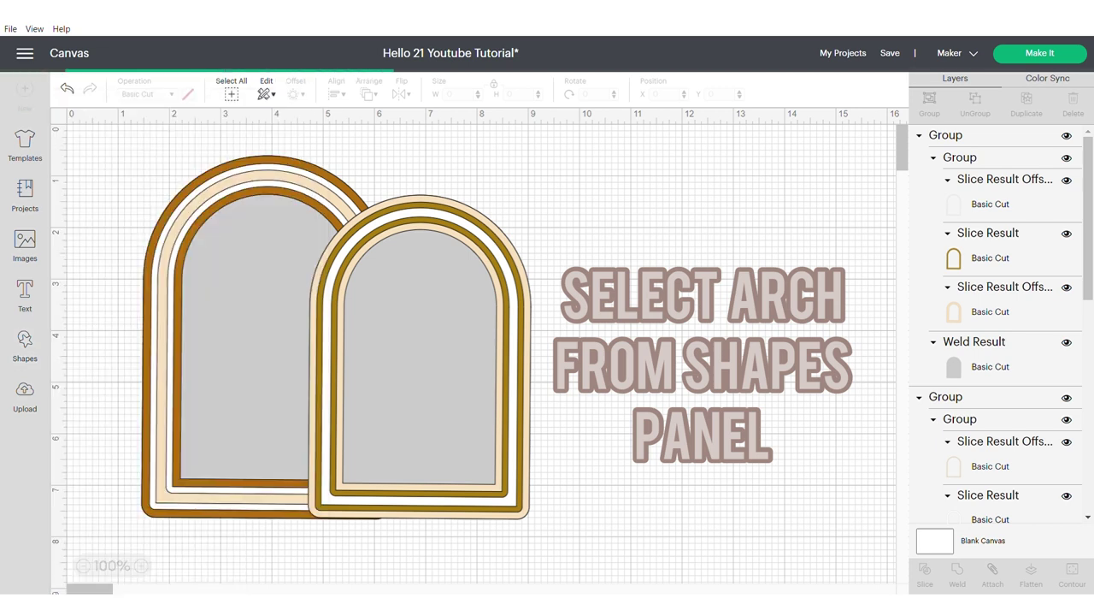
pyautogui.moveTo(213, 289); pyautogui.dragTo(632, 314)
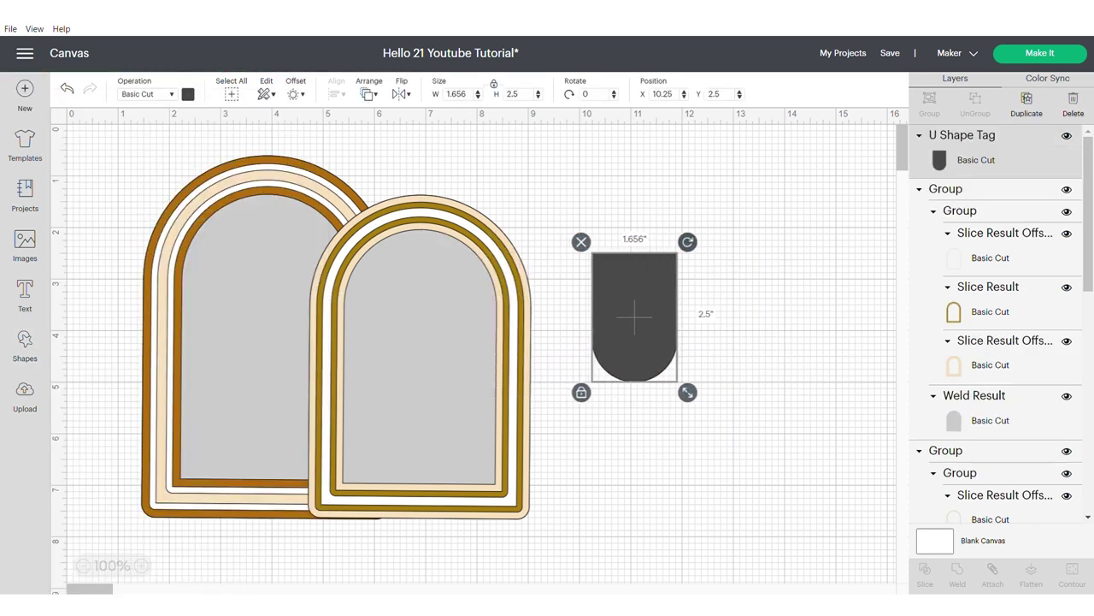
# Step: Rotate the U shape 180 degrees into an upright arch and enlarge it to about 6.1 inches tall
pyautogui.moveTo(686, 239); pyautogui.dragTo(581, 393)
pyautogui.moveTo(581, 242); pyautogui.dragTo(489, 121)
pyautogui.moveTo(589, 270); pyautogui.dragTo(679, 366)
pyautogui.moveTo(577, 216); pyautogui.dragTo(553, 178)
pyautogui.moveTo(668, 347); pyautogui.dragTo(674, 352)
pyautogui.click(838, 359)
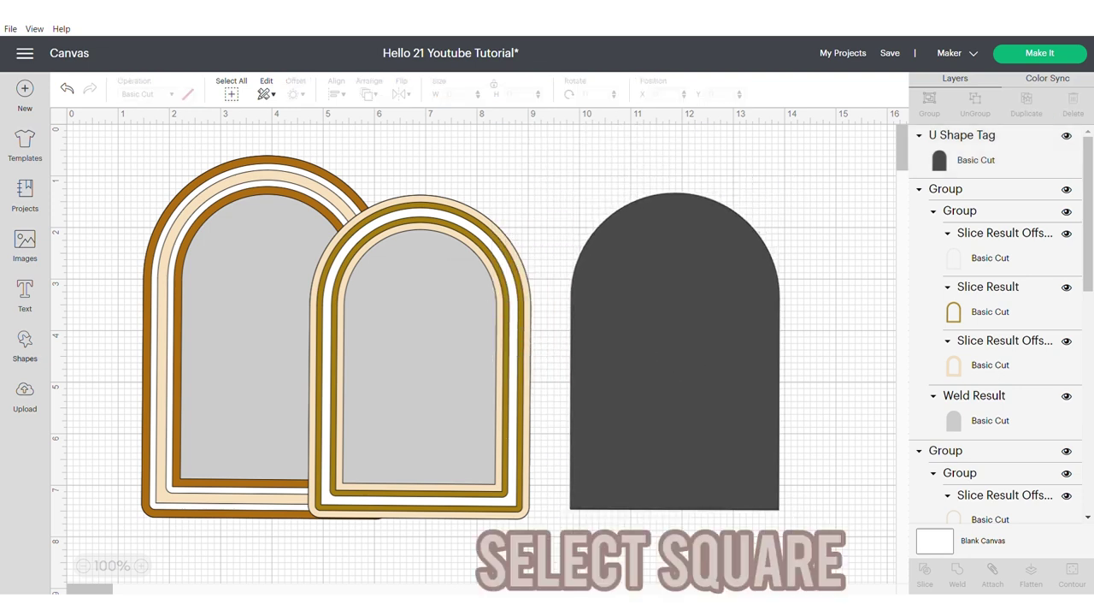
# Step: Insert a 2-inch square shape and place it on the dark arch
pyautogui.click(25, 346)
pyautogui.click(92, 338)
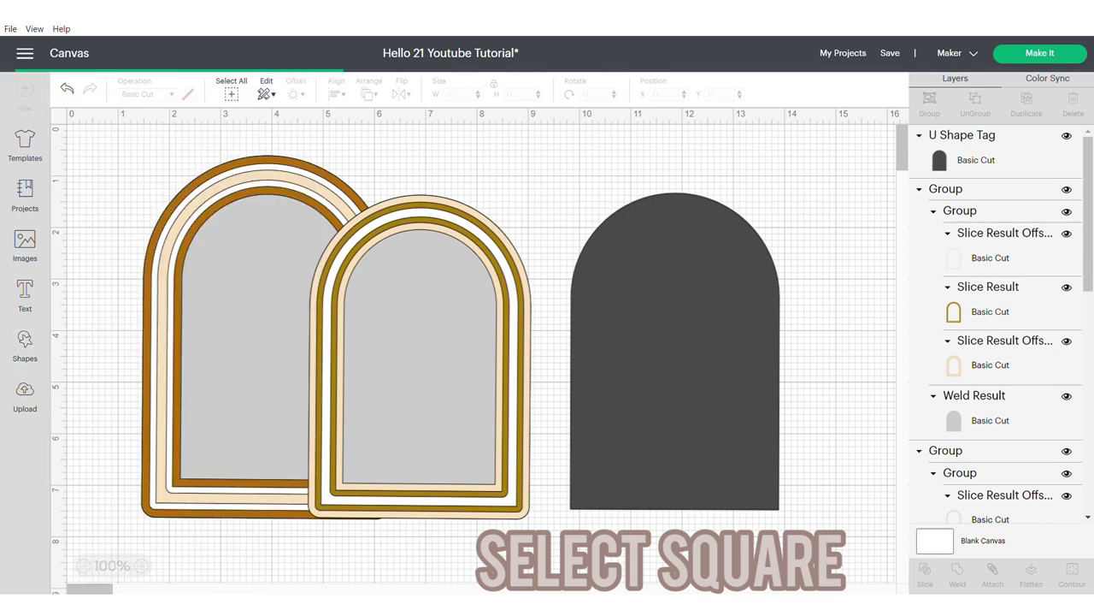
pyautogui.moveTo(271, 302); pyautogui.dragTo(678, 290)
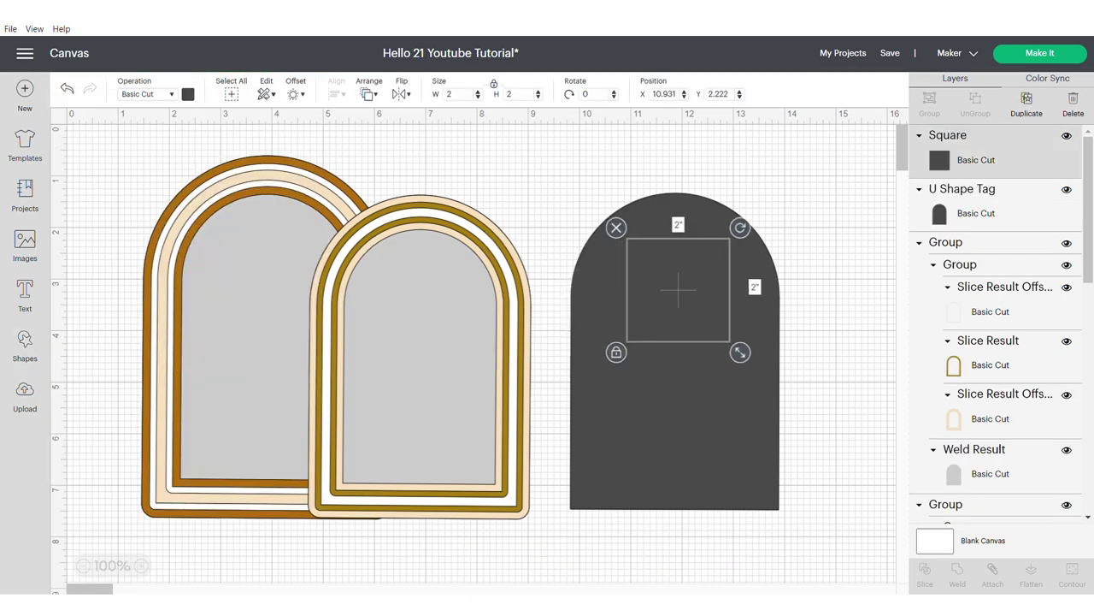
# Step: Move the smaller layered arch over the larger one and shift both to the canvas's left edge
pyautogui.moveTo(419, 359); pyautogui.dragTo(220, 338)
pyautogui.click(408, 411)
pyautogui.moveTo(408, 411); pyautogui.dragTo(436, 411)
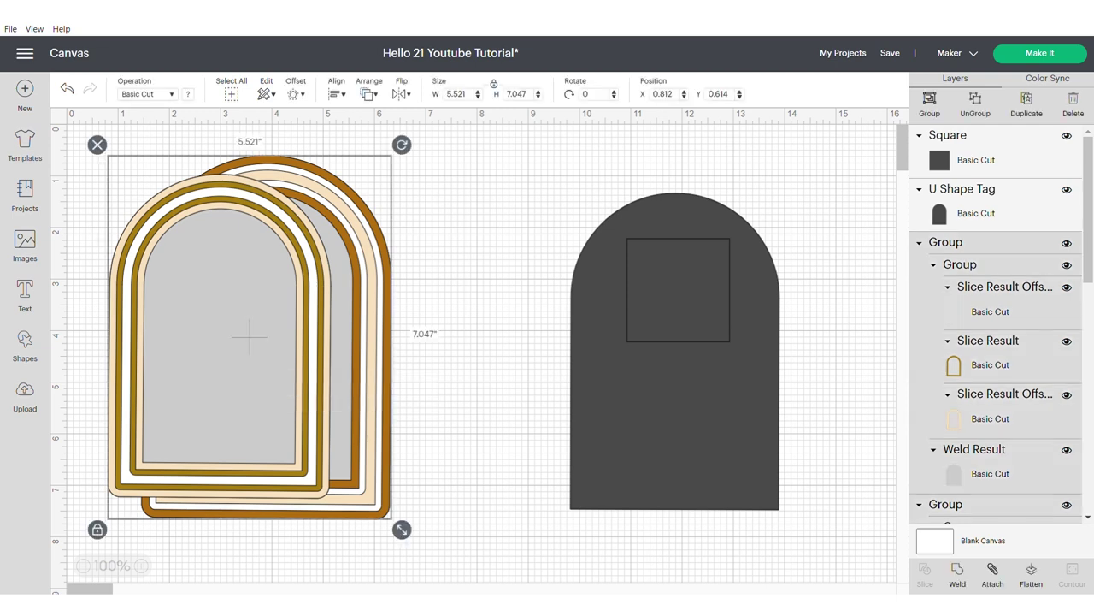
pyautogui.moveTo(249, 334); pyautogui.dragTo(208, 336)
# Step: Resize the square, proportions unlocked, to about 5.151 by 6.887 inches and position it over the dark arch's left half
pyautogui.moveTo(678, 289); pyautogui.dragTo(479, 231)
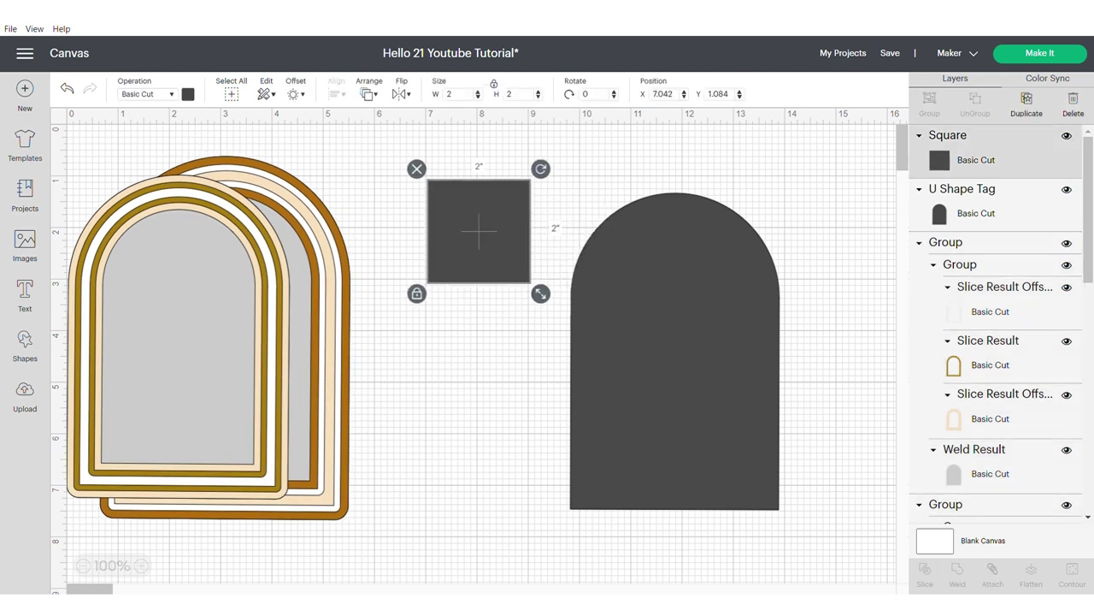
pyautogui.moveTo(541, 293); pyautogui.dragTo(702, 458)
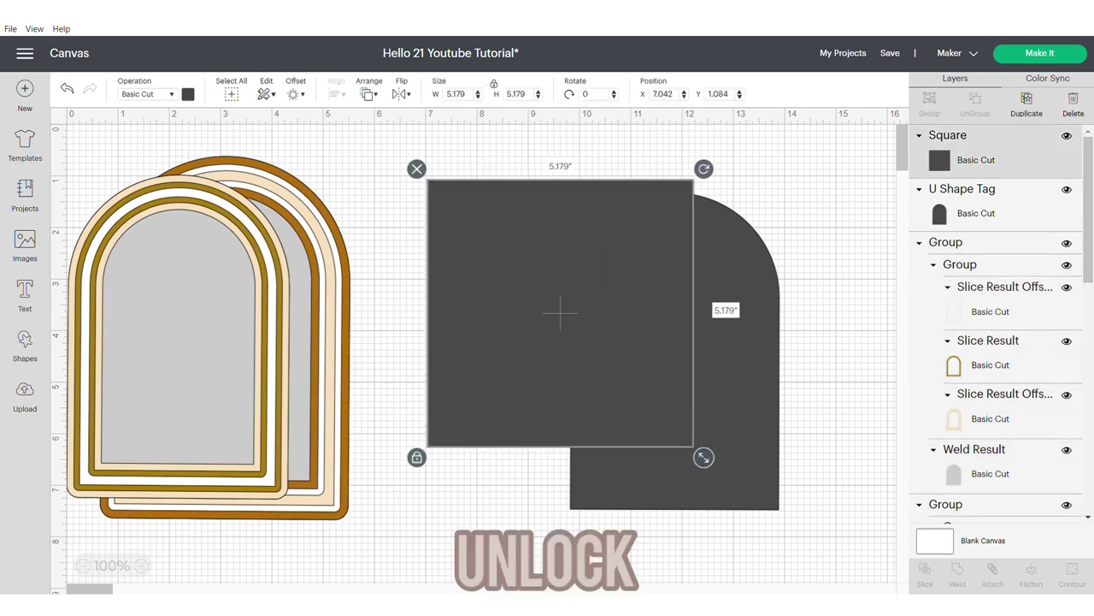
pyautogui.click(416, 457)
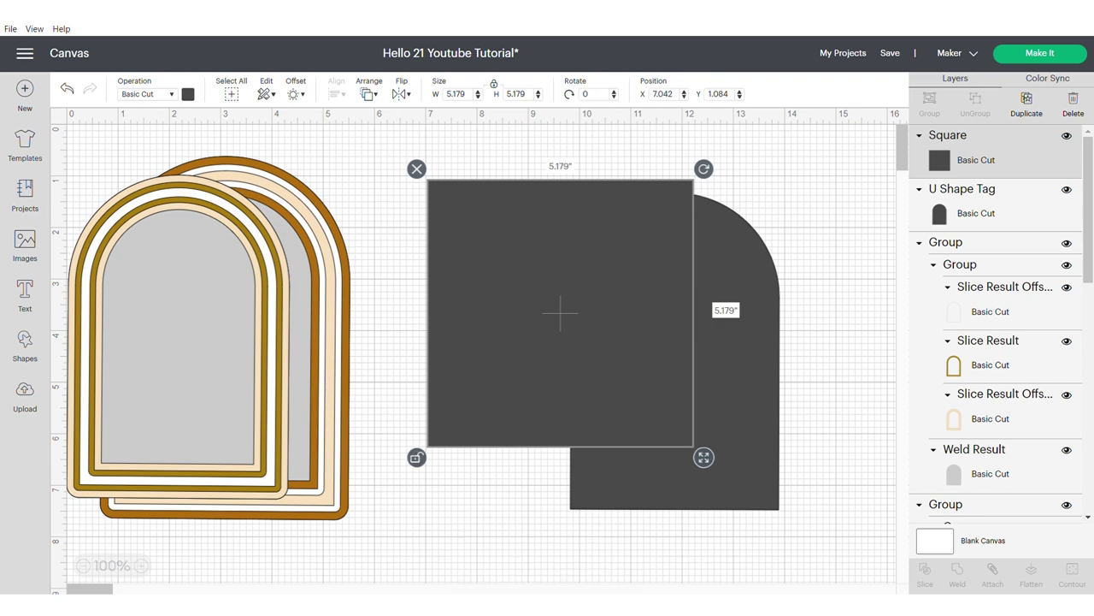
pyautogui.moveTo(703, 458); pyautogui.dragTo(702, 545)
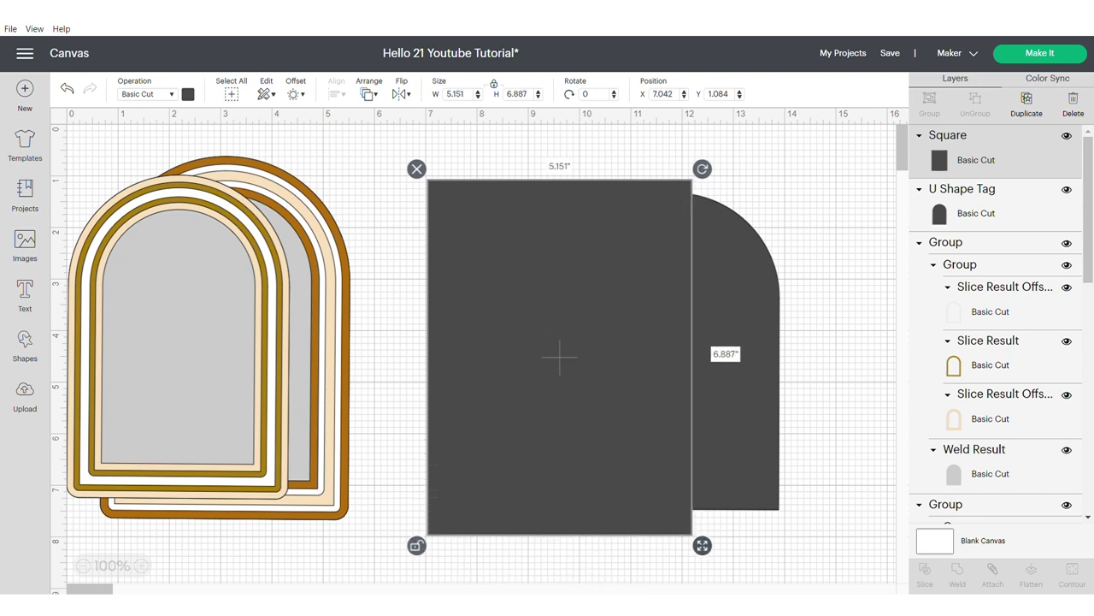
pyautogui.moveTo(560, 357); pyautogui.dragTo(546, 358)
# Step: Select the dark rectangle and arch together and slice them
pyautogui.click(817, 547)
pyautogui.moveTo(846, 556); pyautogui.dragTo(502, 175)
pyautogui.click(925, 574)
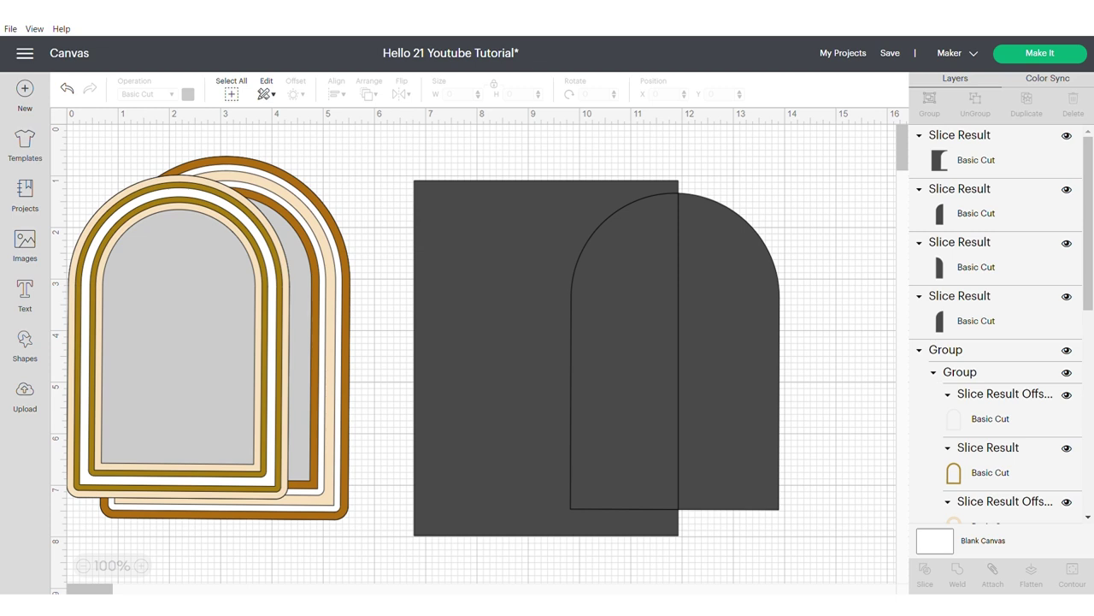
# Step: Delete the leftover rectangle piece and both left-half arch pieces, keeping only the right half of the arch
pyautogui.moveTo(556, 370); pyautogui.dragTo(532, 519)
pyautogui.press('Delete')
pyautogui.moveTo(624, 351); pyautogui.dragTo(516, 335)
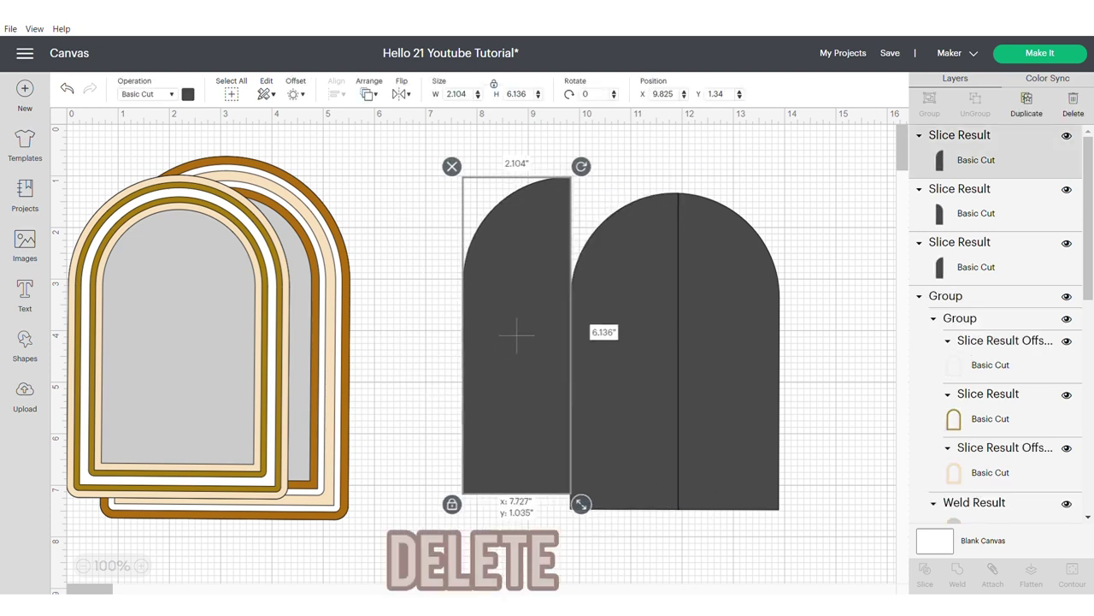
pyautogui.press('Delete')
pyautogui.moveTo(624, 349); pyautogui.dragTo(515, 349)
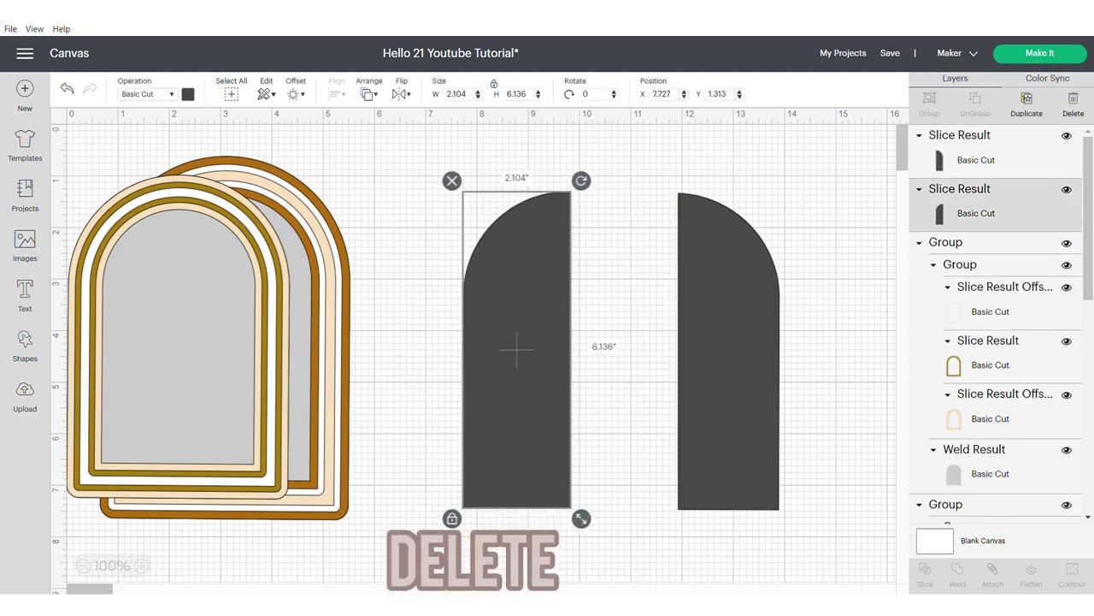
pyautogui.click(452, 180)
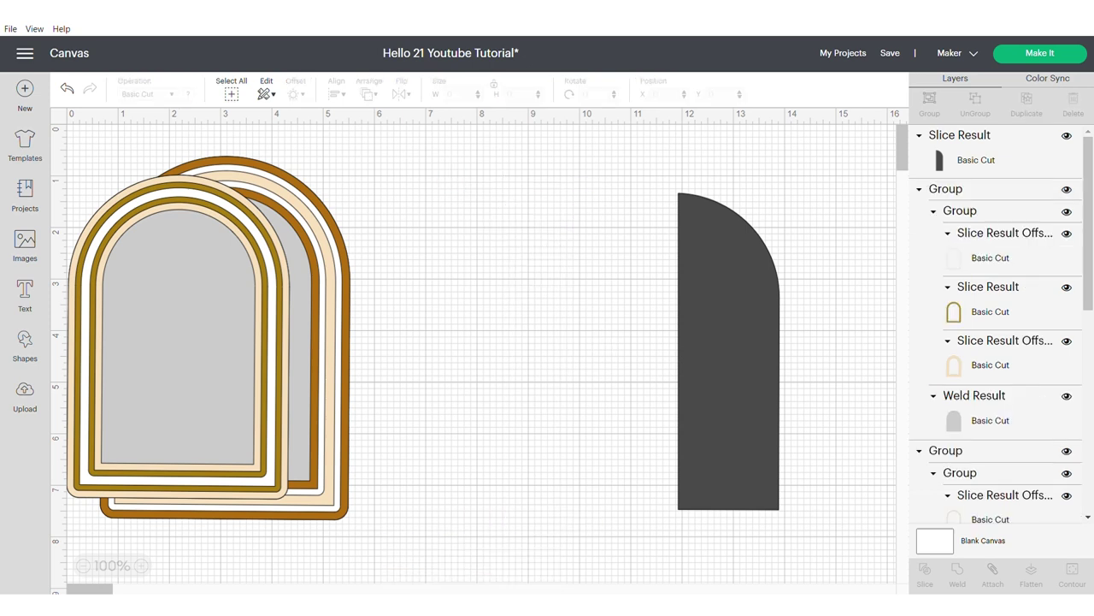
# Step: Widen the half arch to about 2.264 by 6.114 inches and move it to about X 9.609, Y 1.48
pyautogui.moveTo(728, 350); pyautogui.dragTo(665, 352)
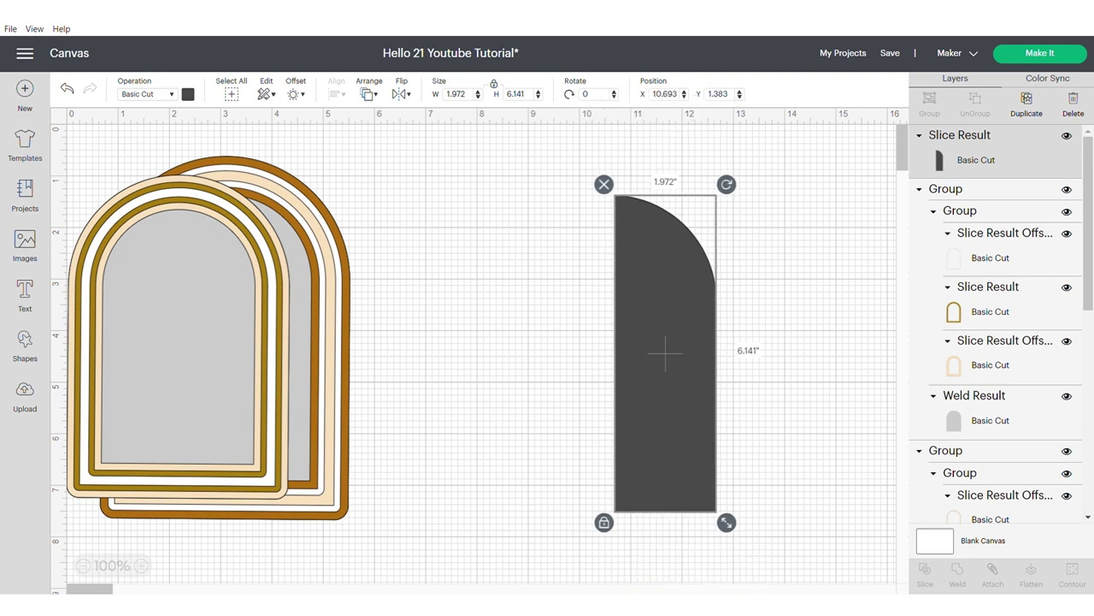
pyautogui.moveTo(727, 523); pyautogui.dragTo(741, 521)
pyautogui.click(796, 487)
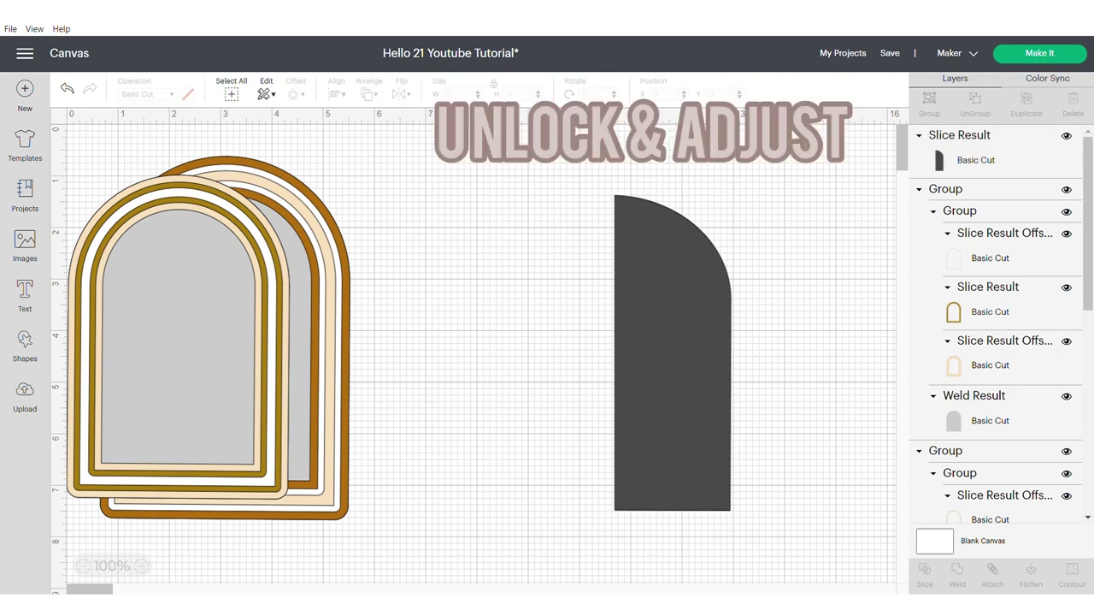
pyautogui.moveTo(673, 352); pyautogui.dragTo(617, 357)
pyautogui.click(761, 411)
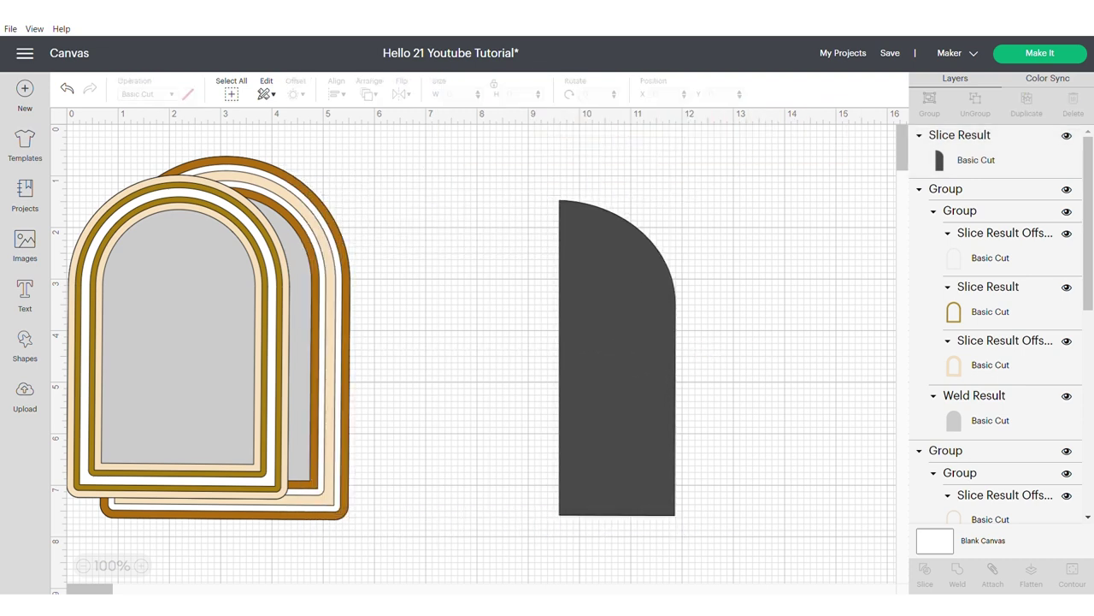
# Step: Insert a square and reshape it, proportions unlocked, to about 1.764 by 7.25 inches over the half arch's straight left edge
pyautogui.click(25, 345)
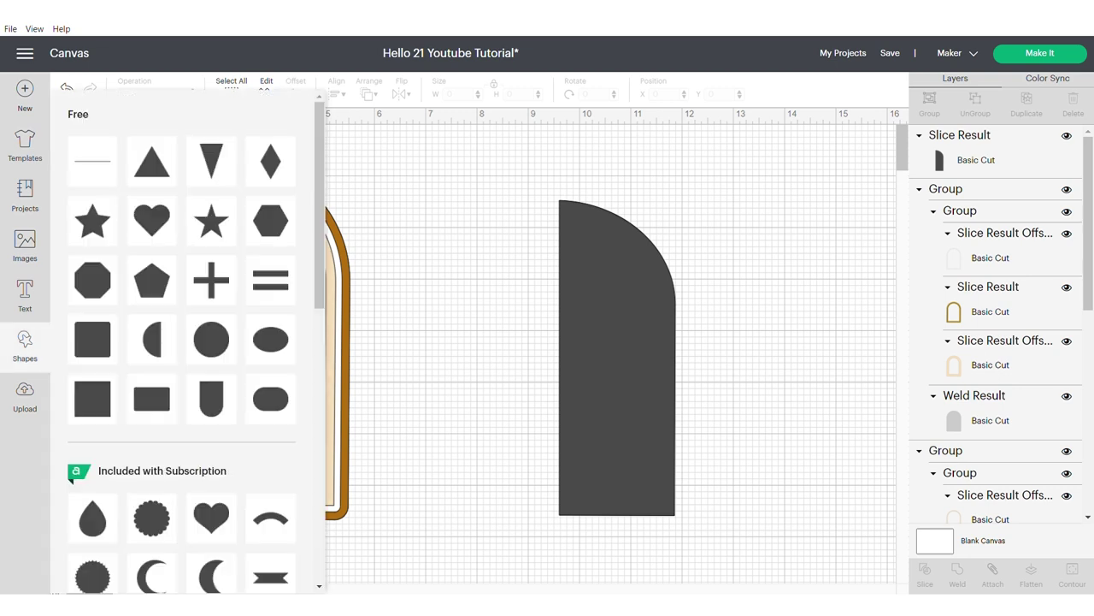
pyautogui.click(92, 338)
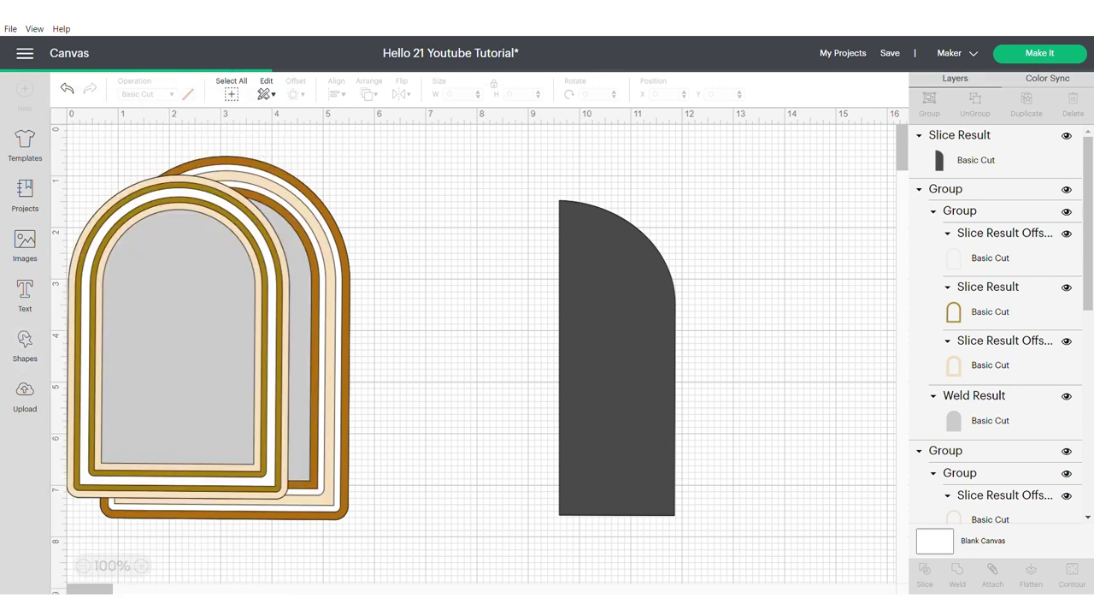
pyautogui.moveTo(275, 330); pyautogui.dragTo(532, 215)
pyautogui.click(470, 277)
pyautogui.moveTo(594, 277); pyautogui.dragTo(581, 547)
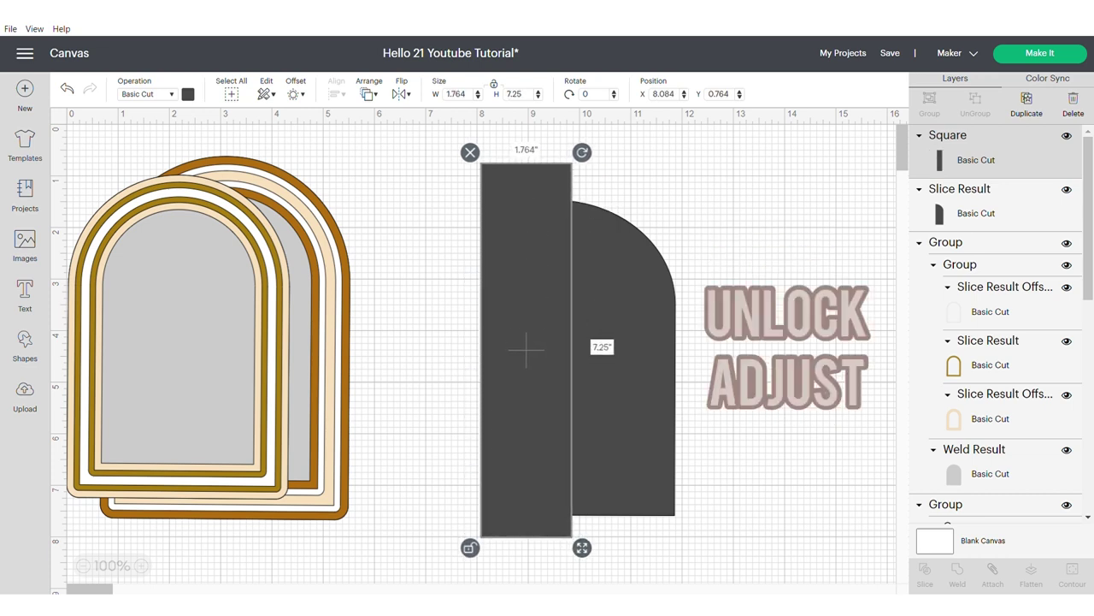
# Step: Send the dark half arch to the back and colour the tall rectangle brown #9d5f09
pyautogui.rightClick(619, 257)
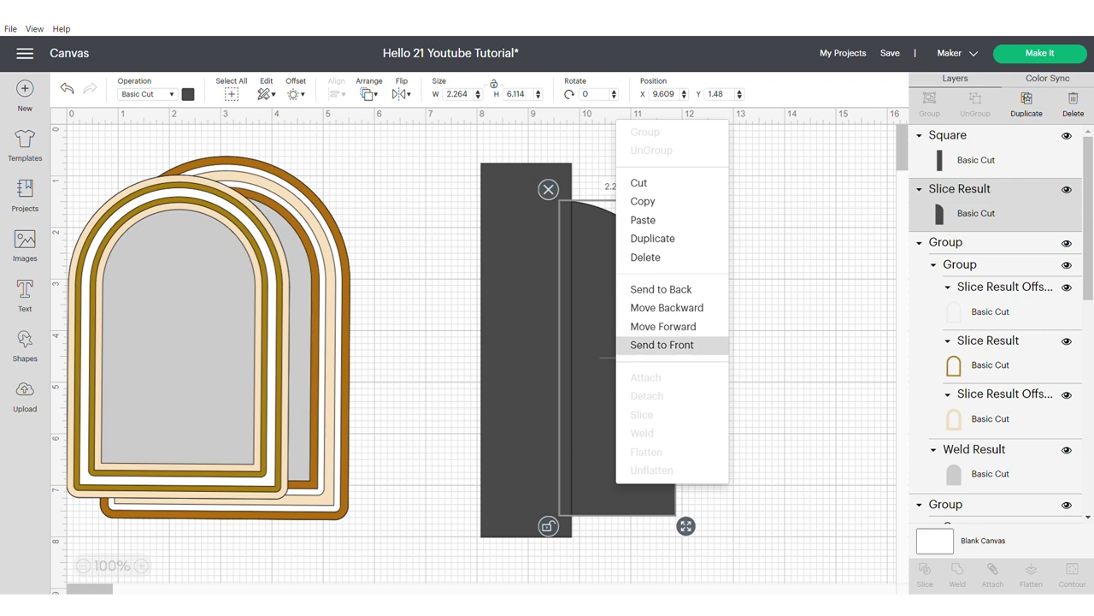
pyautogui.click(663, 289)
pyautogui.click(527, 349)
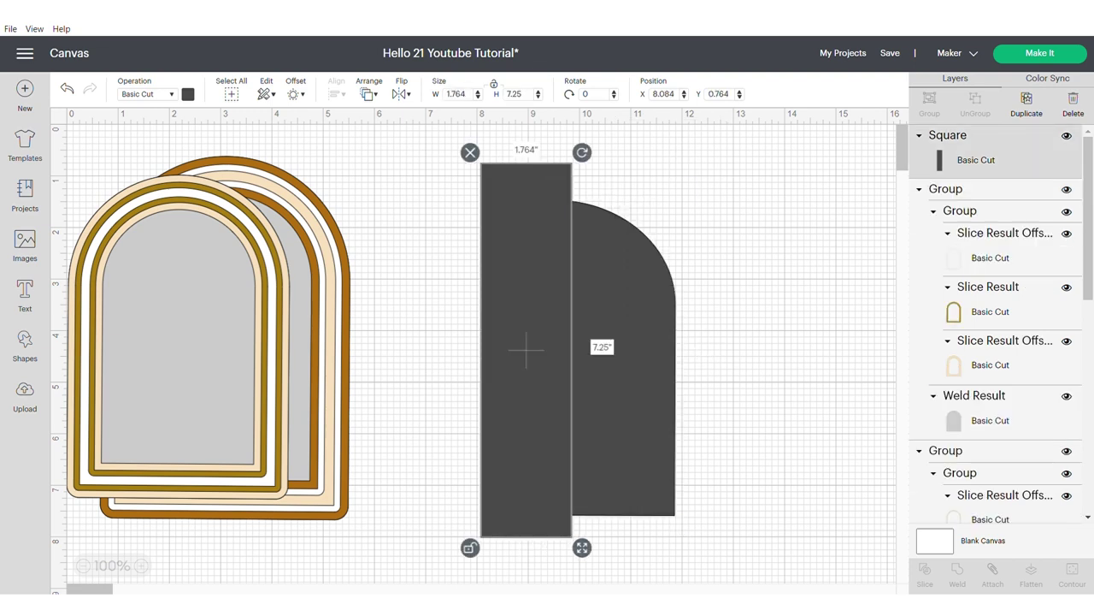
pyautogui.click(188, 94)
pyautogui.click(221, 154)
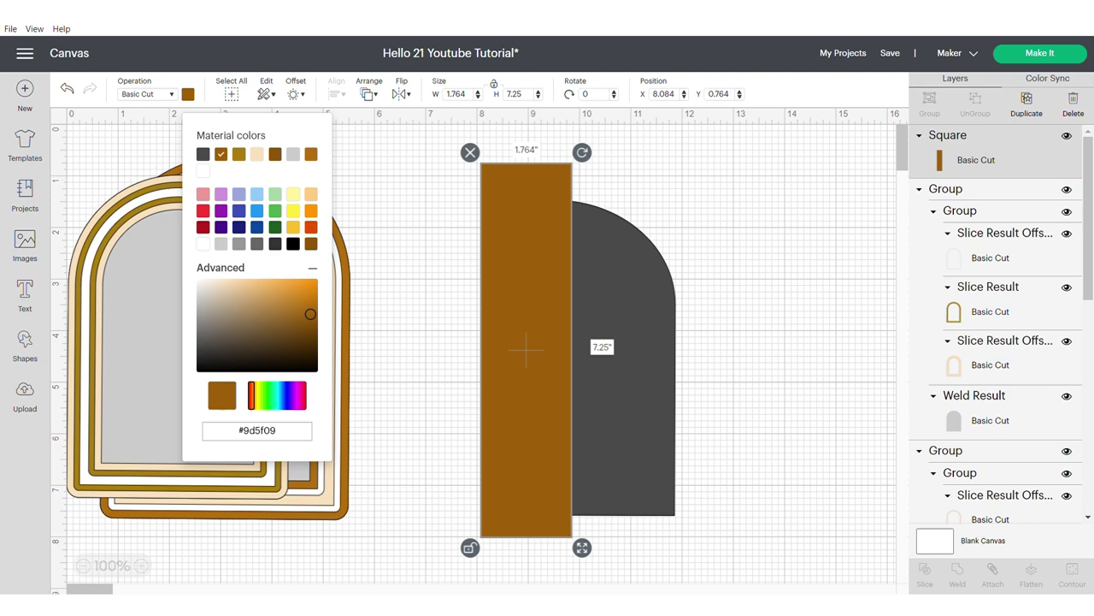
# Step: Bring the dark half arch in front of the brown rectangle
pyautogui.rightClick(531, 351)
pyautogui.click(556, 379)
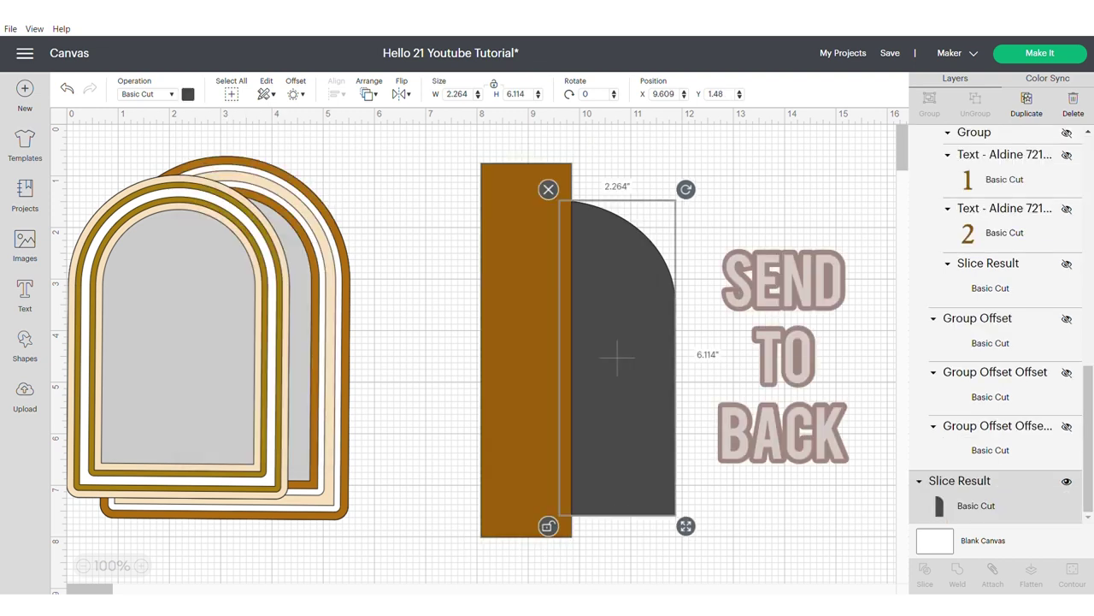
pyautogui.rightClick(669, 178)
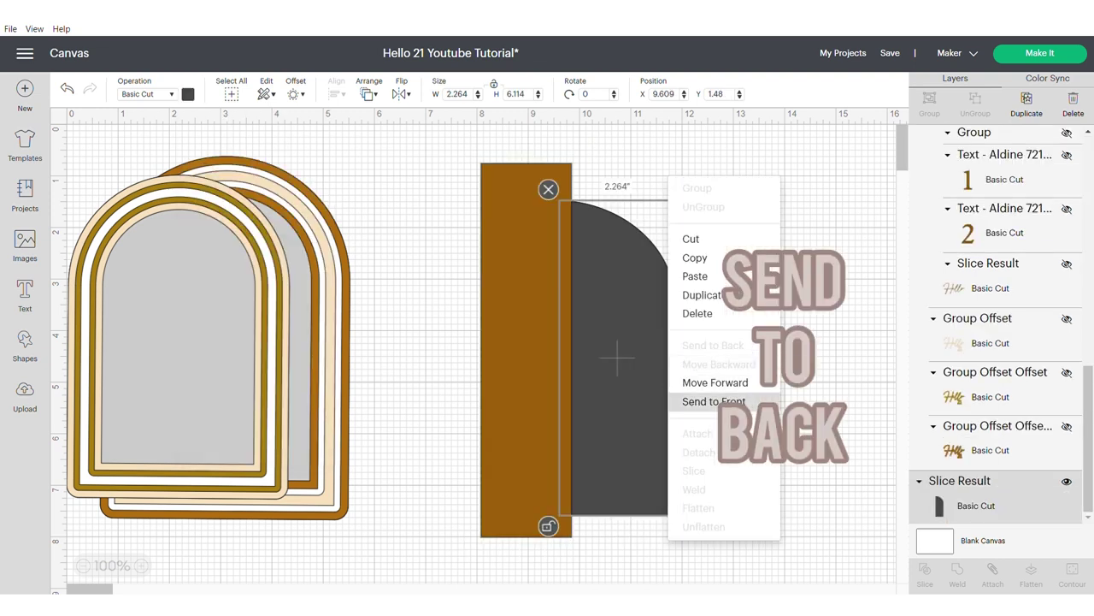
pyautogui.click(714, 401)
# Step: Nudge the brown rectangle to about X 8.139 inches and slice it with the dark half arch
pyautogui.moveTo(524, 350); pyautogui.dragTo(529, 350)
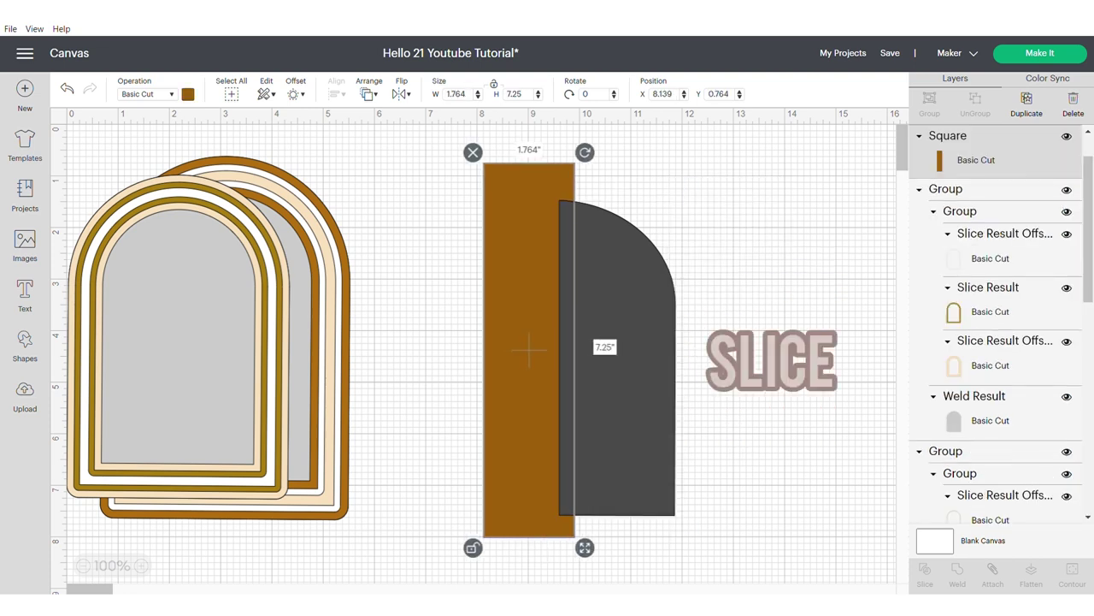
pyautogui.moveTo(792, 537); pyautogui.dragTo(426, 176)
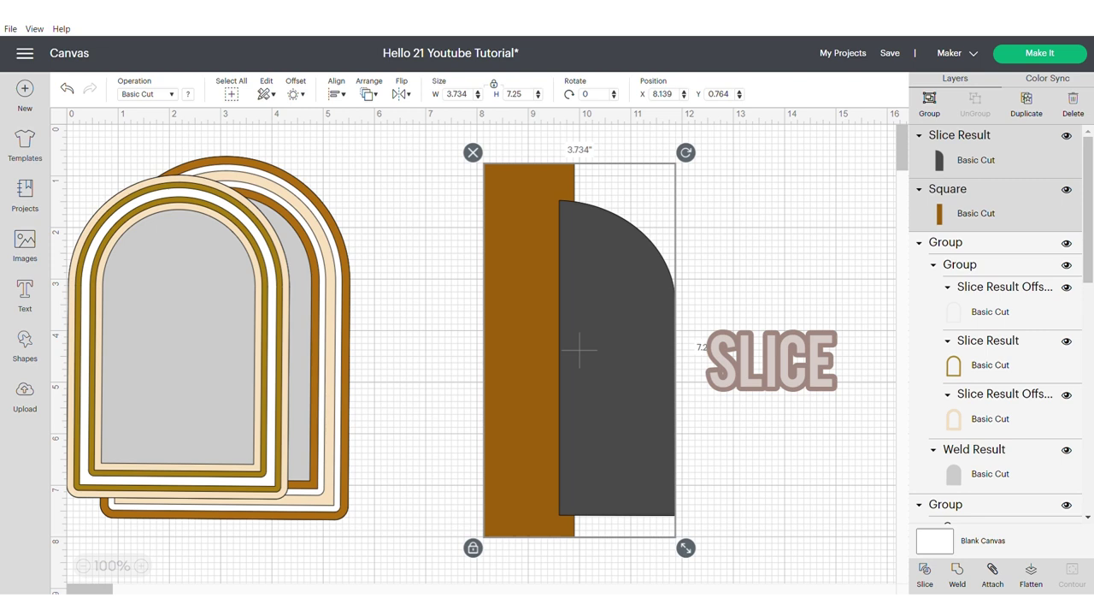
pyautogui.click(925, 575)
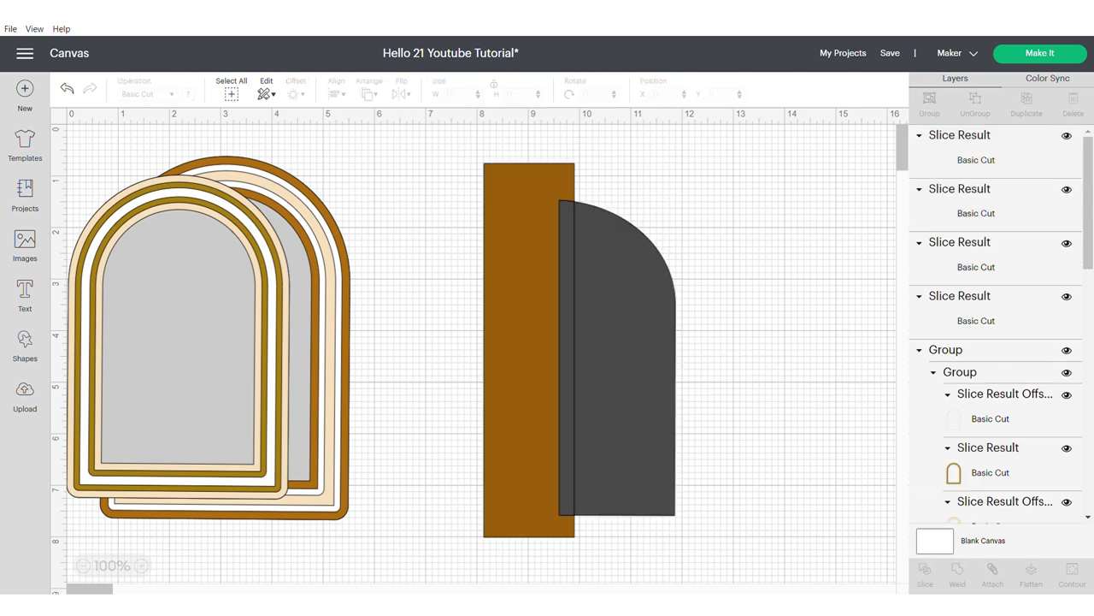
# Step: Separate the slice pieces and delete the brown remainder and the narrow dark strip
pyautogui.moveTo(548, 385); pyautogui.dragTo(806, 419)
pyautogui.click(750, 225)
pyautogui.moveTo(625, 356); pyautogui.dragTo(713, 356)
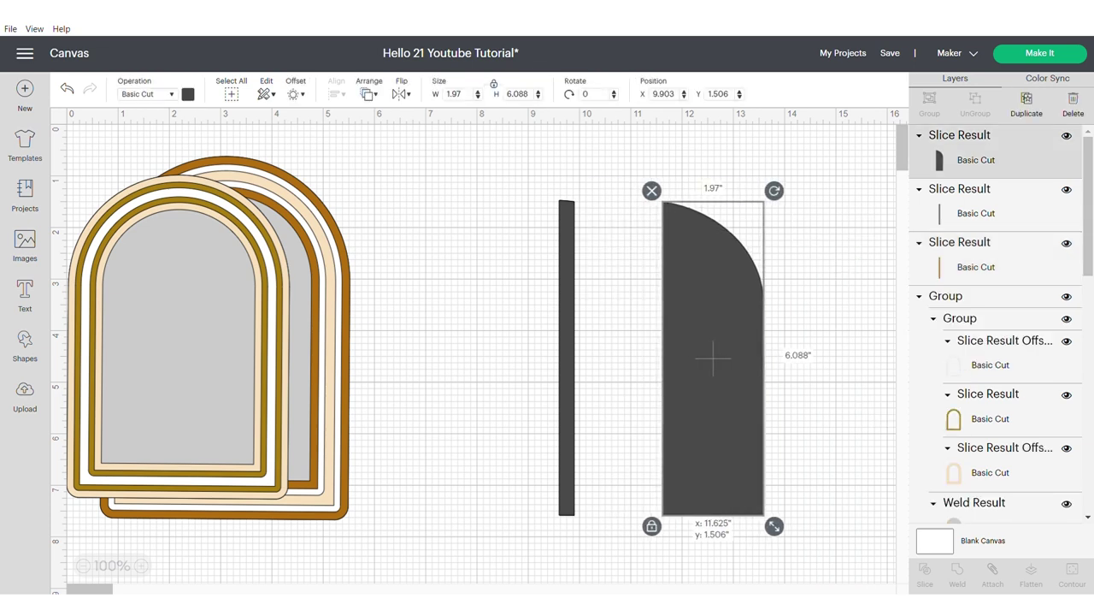
pyautogui.moveTo(567, 356); pyautogui.dragTo(496, 359)
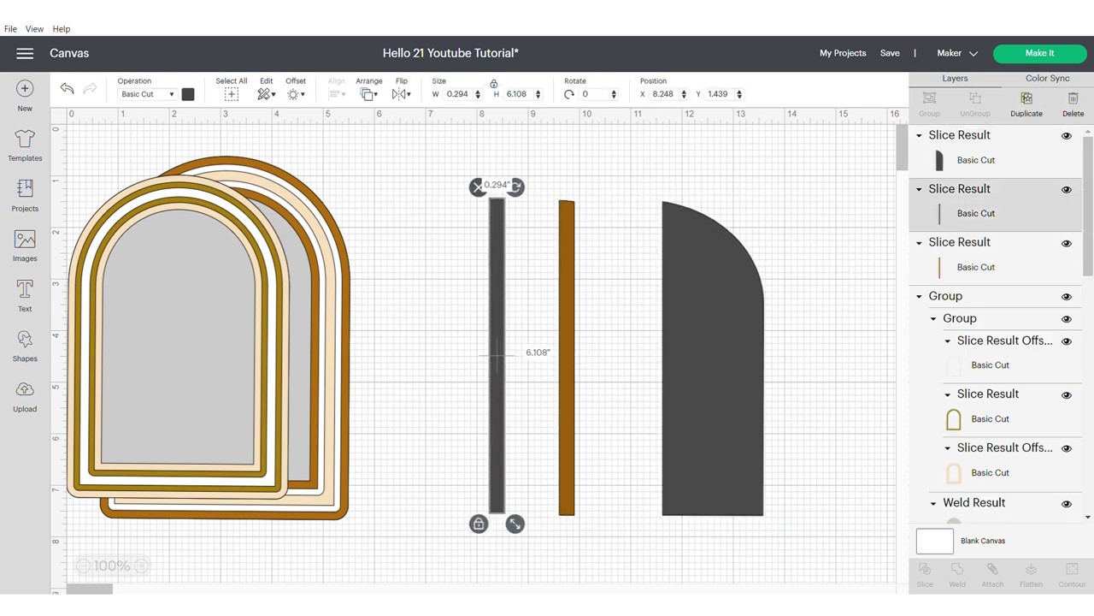
pyautogui.press('Delete')
# Step: Colour the dark half arch cream, place the brown strip over its straight left edge, and send the half arch behind it
pyautogui.click(712, 360)
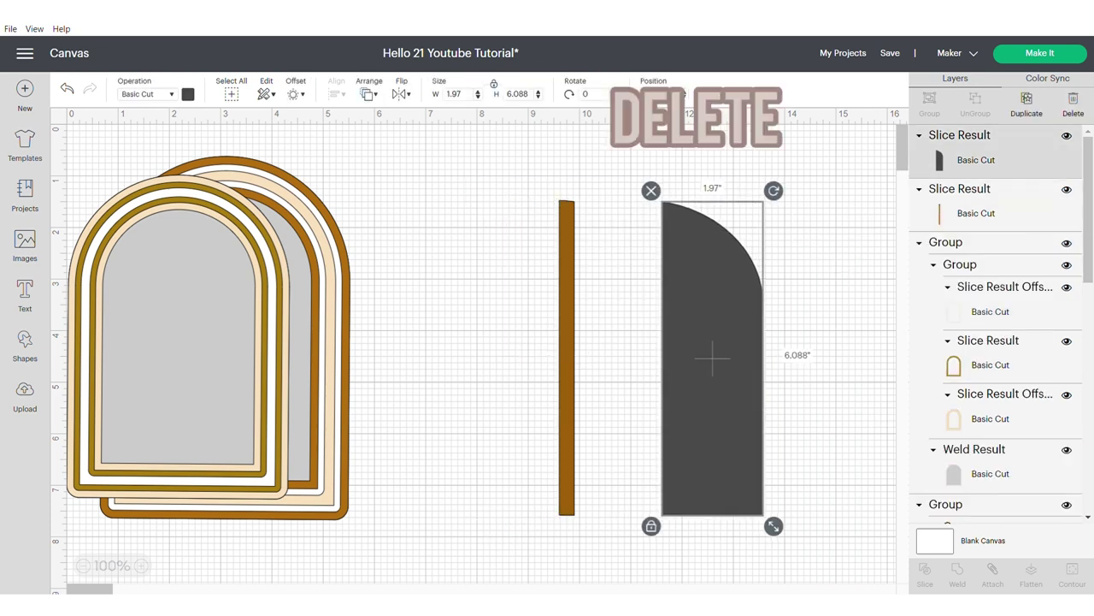
pyautogui.click(188, 94)
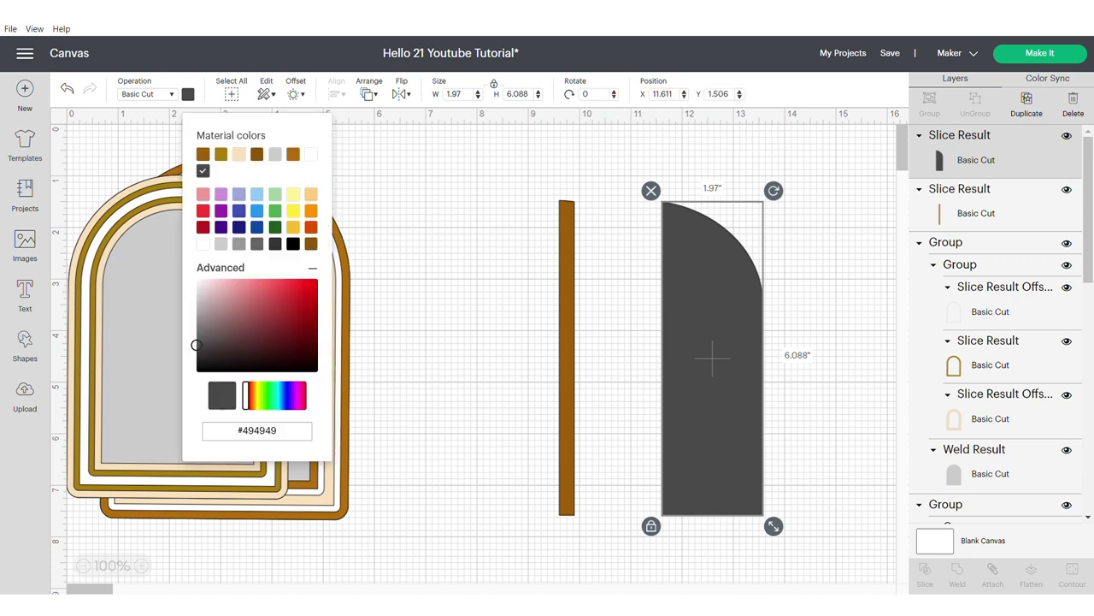
pyautogui.click(239, 154)
pyautogui.moveTo(567, 359); pyautogui.dragTo(670, 359)
pyautogui.rightClick(692, 359)
pyautogui.click(737, 358)
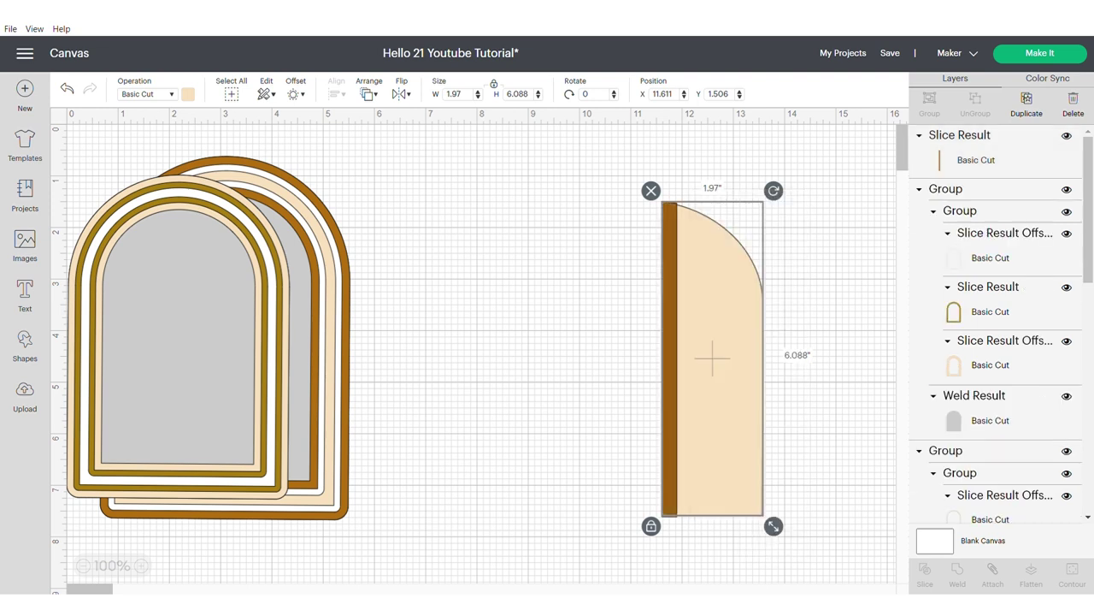
# Step: Fit the brown strip, about 0.403 by 6.083 inches, along the cream half arch's straight left edge
pyautogui.click(669, 362)
pyautogui.moveTo(668, 362); pyautogui.dragTo(712, 359)
pyautogui.click(603, 359)
pyautogui.press('Escape')
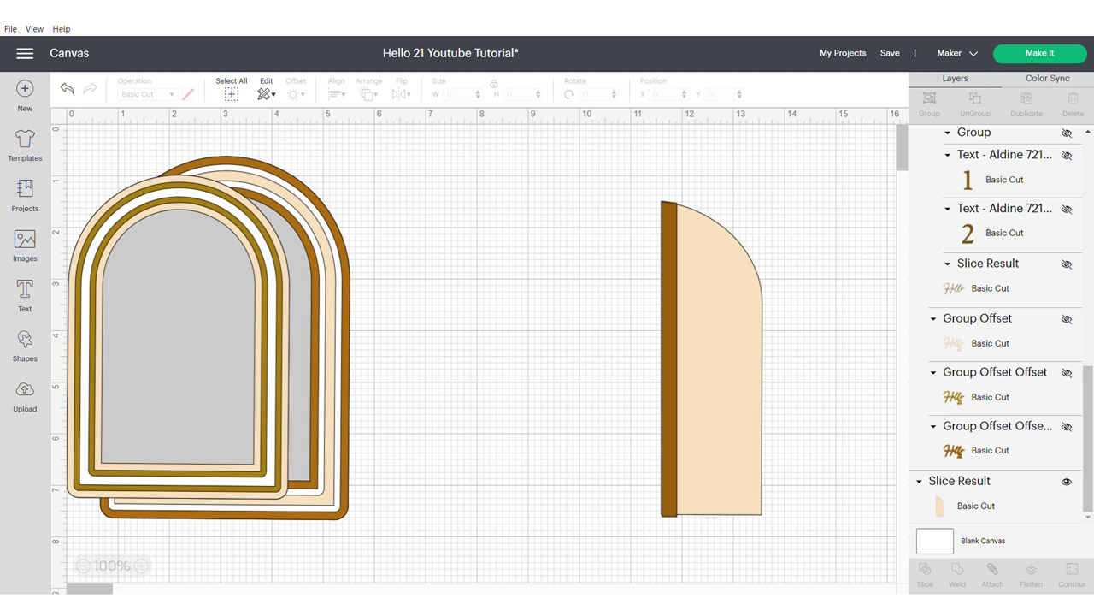
pyautogui.moveTo(669, 359); pyautogui.dragTo(669, 358)
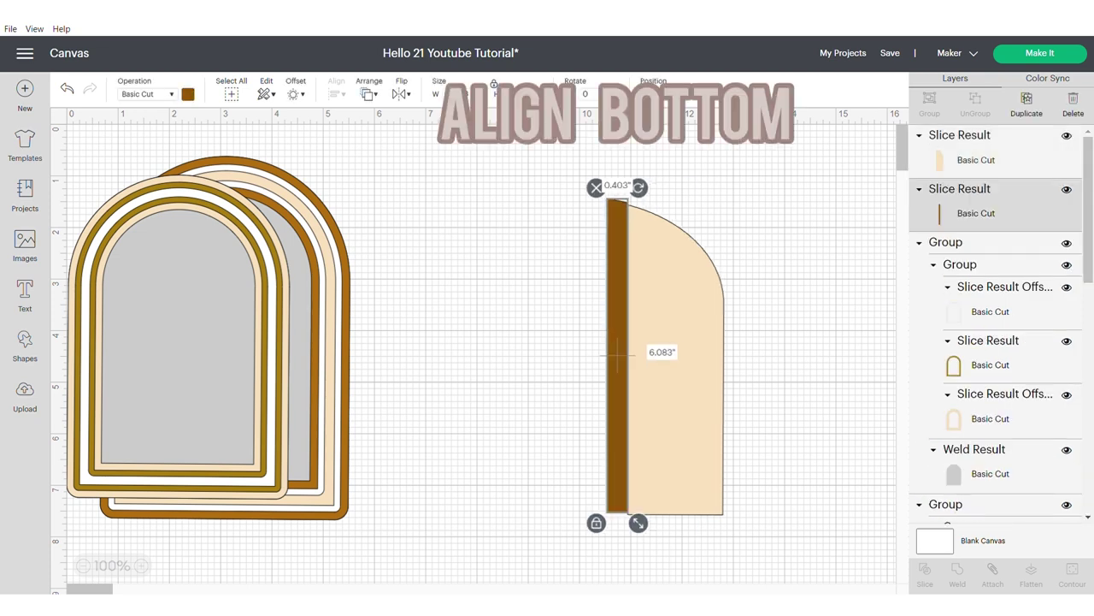
# Step: Align the brown strip and cream half arch to the bottom and group them
pyautogui.moveTo(809, 497); pyautogui.dragTo(646, 338)
pyautogui.click(336, 93)
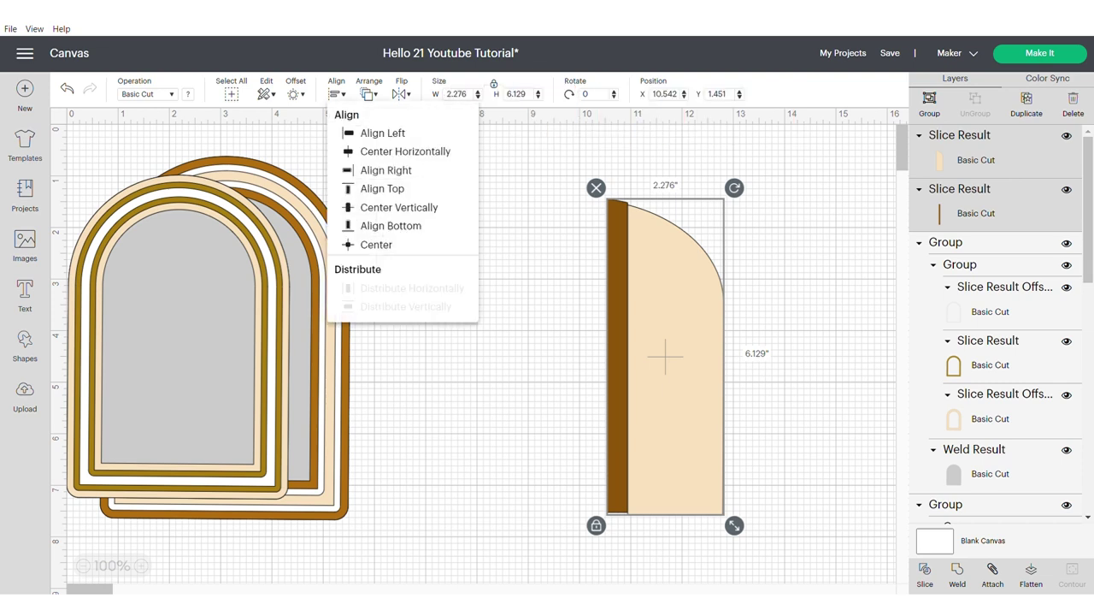
pyautogui.click(391, 226)
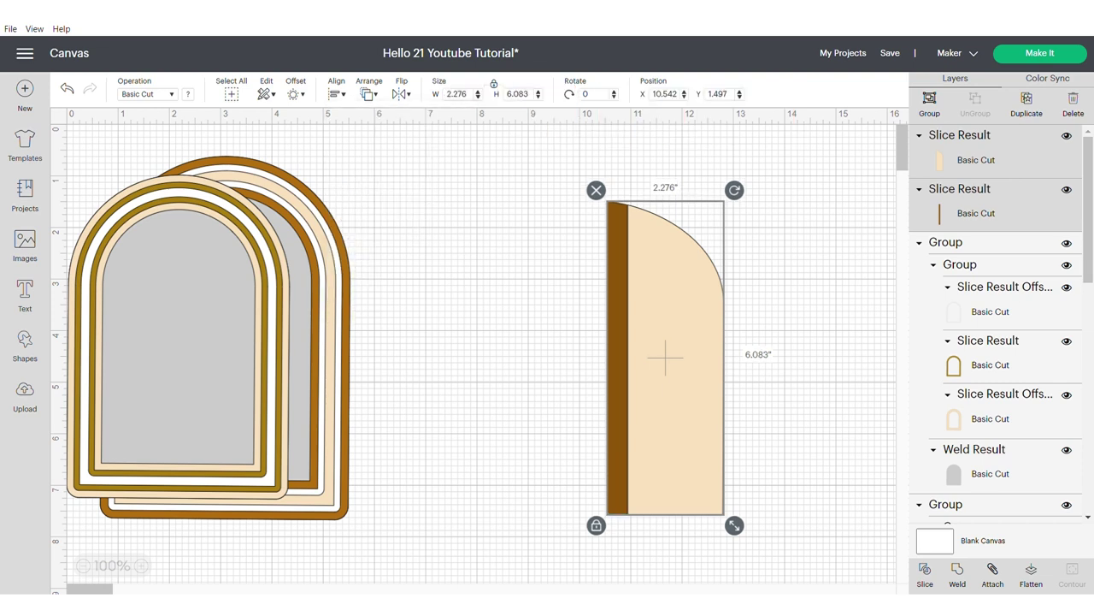
pyautogui.hotkey('ctrl', 'g')
# Step: Move the group to about X 8 inches, duplicate it, and weld the copy at about X 11.556, Y 1.677 inches
pyautogui.moveTo(665, 357); pyautogui.dragTo(535, 357)
pyautogui.rightClick(521, 214)
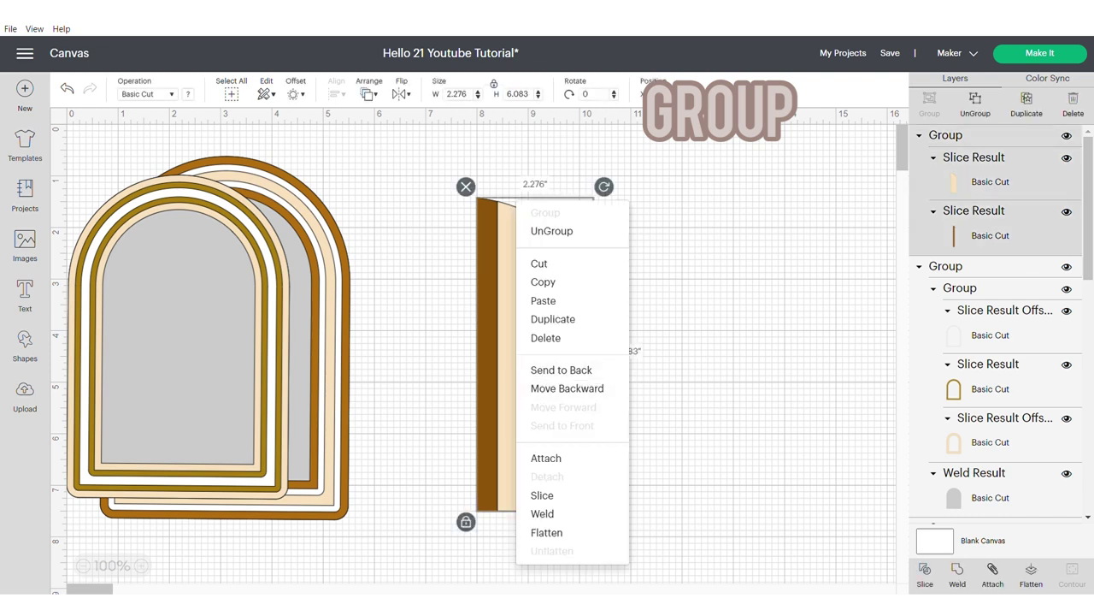
pyautogui.click(547, 319)
pyautogui.moveTo(547, 368); pyautogui.dragTo(716, 368)
pyautogui.click(958, 575)
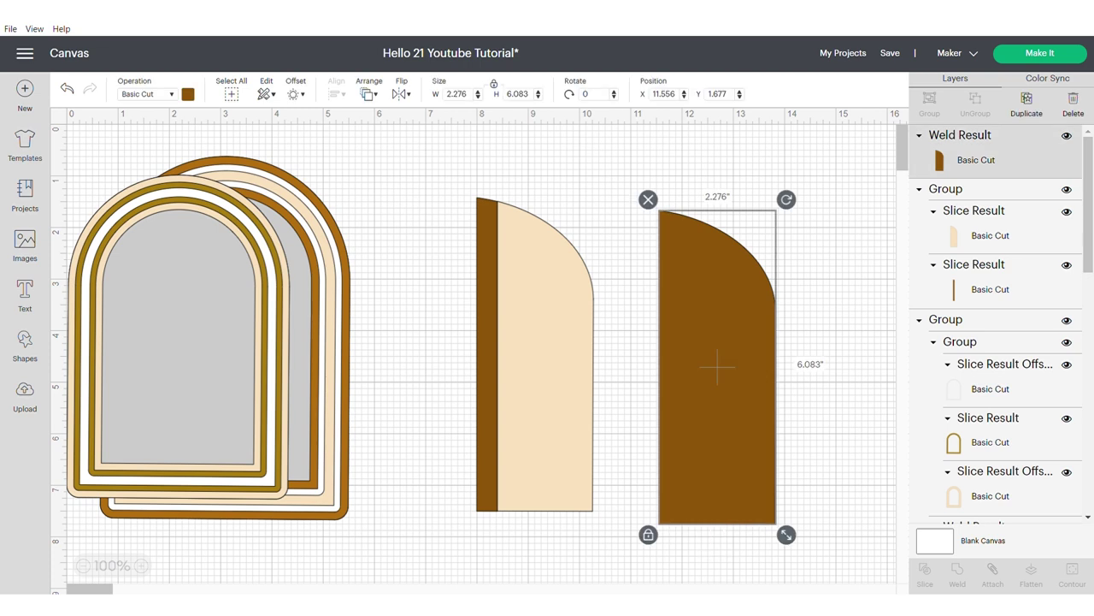
# Step: Colour the welded half arch copy cream
pyautogui.click(536, 352)
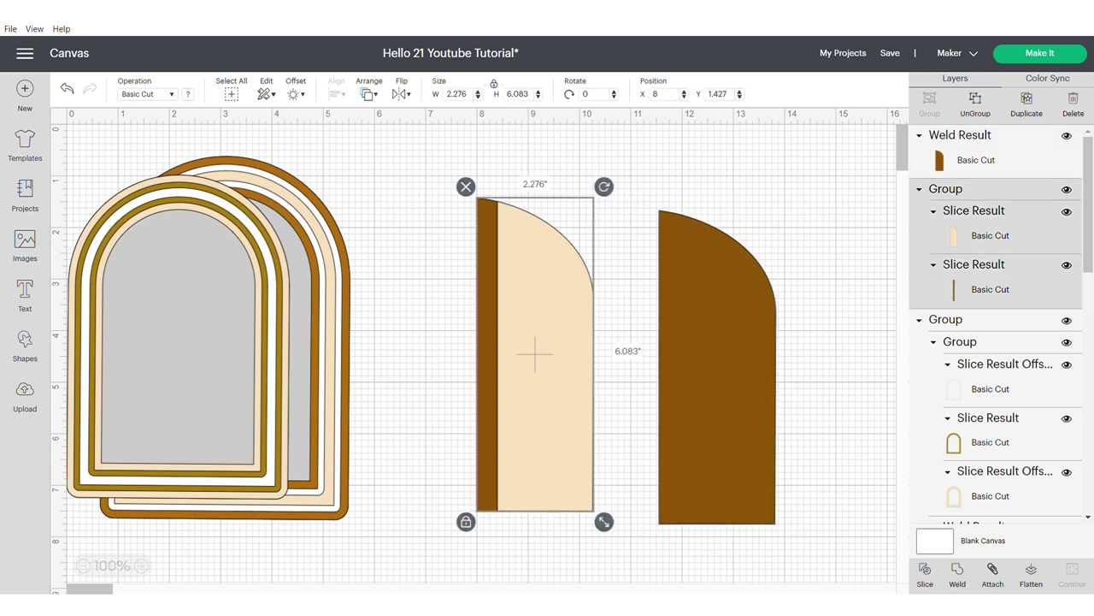
pyautogui.click(716, 368)
pyautogui.click(188, 94)
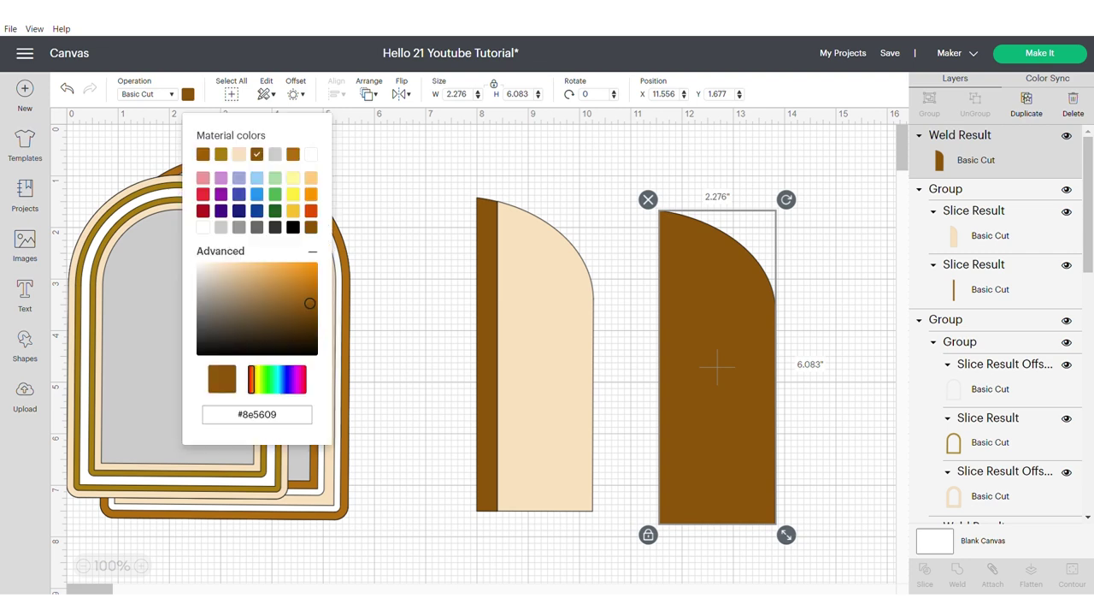
pyautogui.click(238, 154)
# Step: Ungroup the original half arch, transfer its brown strip in front of the welded copy's left edge, and delete the leftover cream piece
pyautogui.click(534, 353)
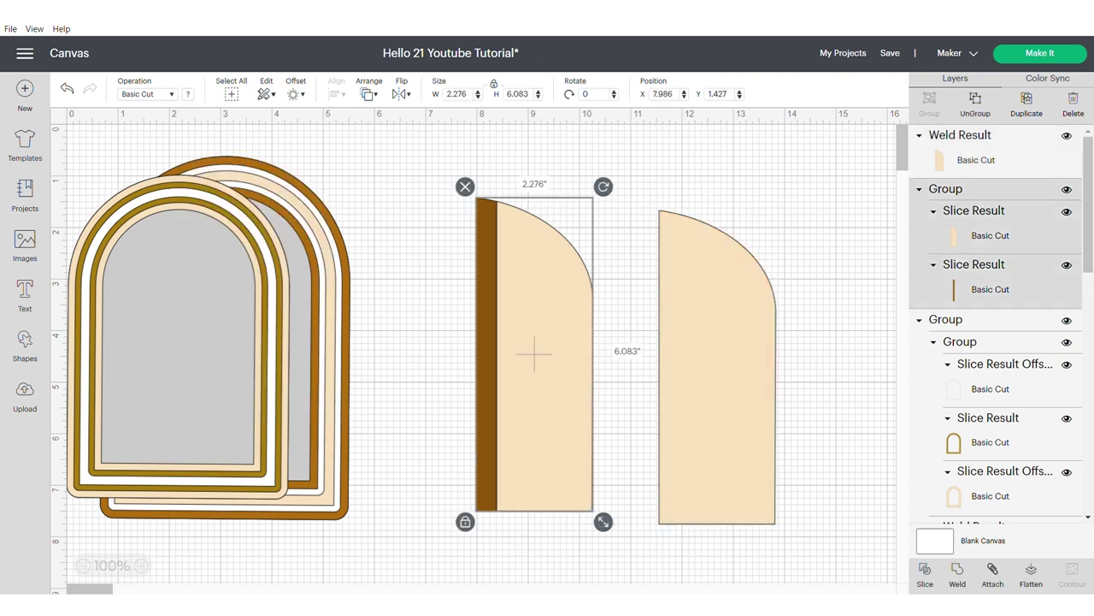
pyautogui.click(976, 103)
pyautogui.moveTo(486, 354); pyautogui.dragTo(670, 365)
pyautogui.click(368, 94)
pyautogui.click(419, 170)
pyautogui.click(545, 355)
pyautogui.press('Delete')
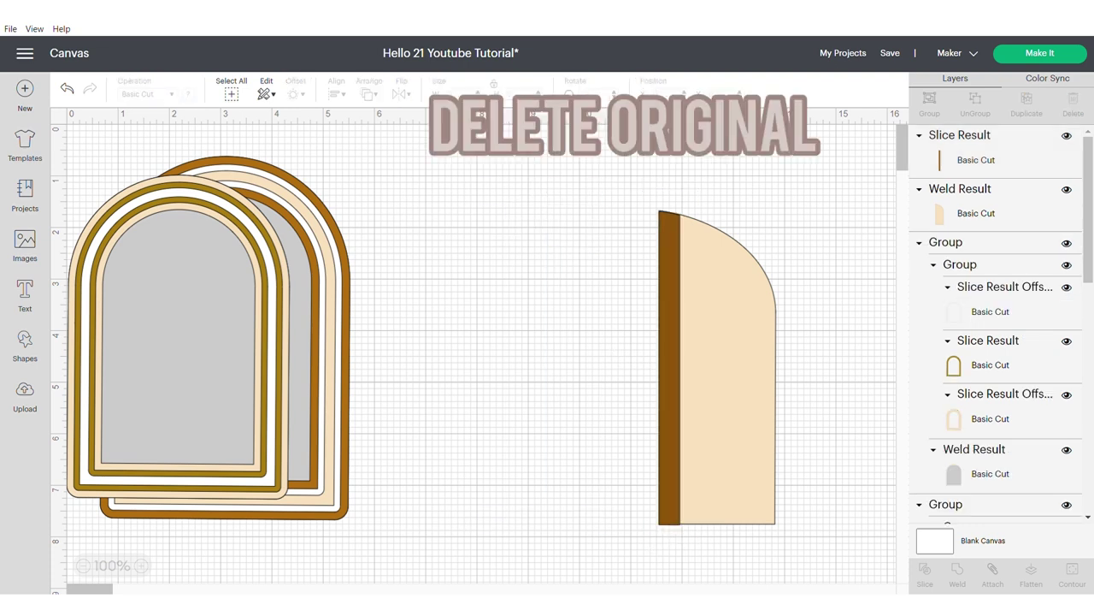
# Step: Bottom-align the transferred brown strip with the welded cream half arch and group them
pyautogui.moveTo(542, 254); pyautogui.dragTo(847, 537)
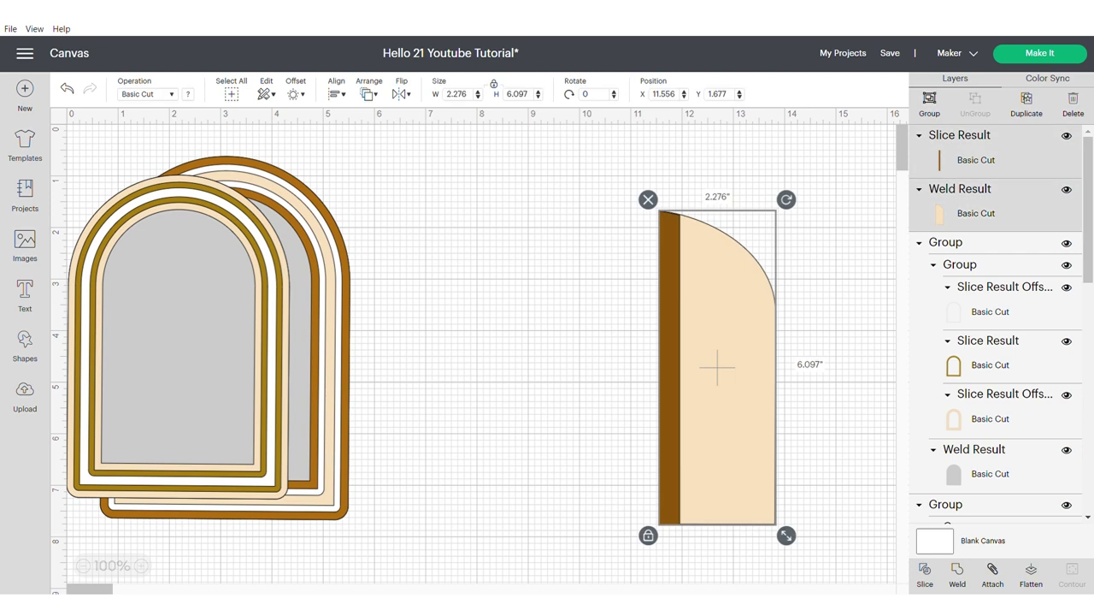
pyautogui.click(336, 93)
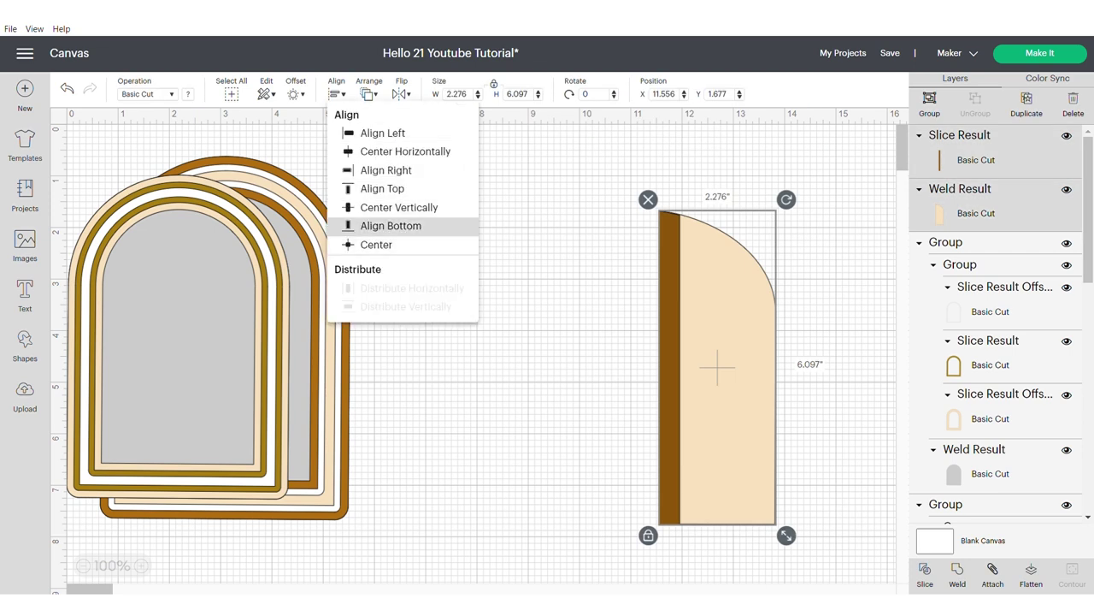
pyautogui.click(391, 226)
pyautogui.hotkey('ctrl', 'g')
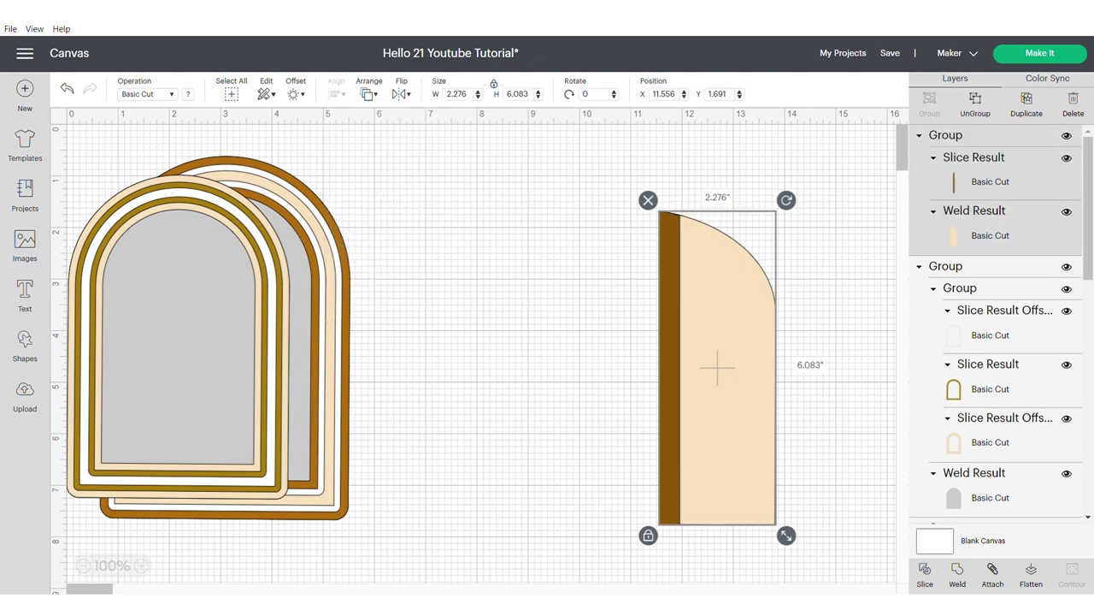
# Step: Reposition the half arch group to about X 9.834 inches and overlap the smaller arch on the larger one at about X 3.659, Y 1.378 inches
pyautogui.moveTo(718, 384); pyautogui.dragTo(590, 383)
pyautogui.moveTo(178, 337); pyautogui.dragTo(387, 357)
pyautogui.moveTo(590, 366); pyautogui.dragTo(628, 369)
pyautogui.moveTo(402, 355); pyautogui.dragTo(380, 354)
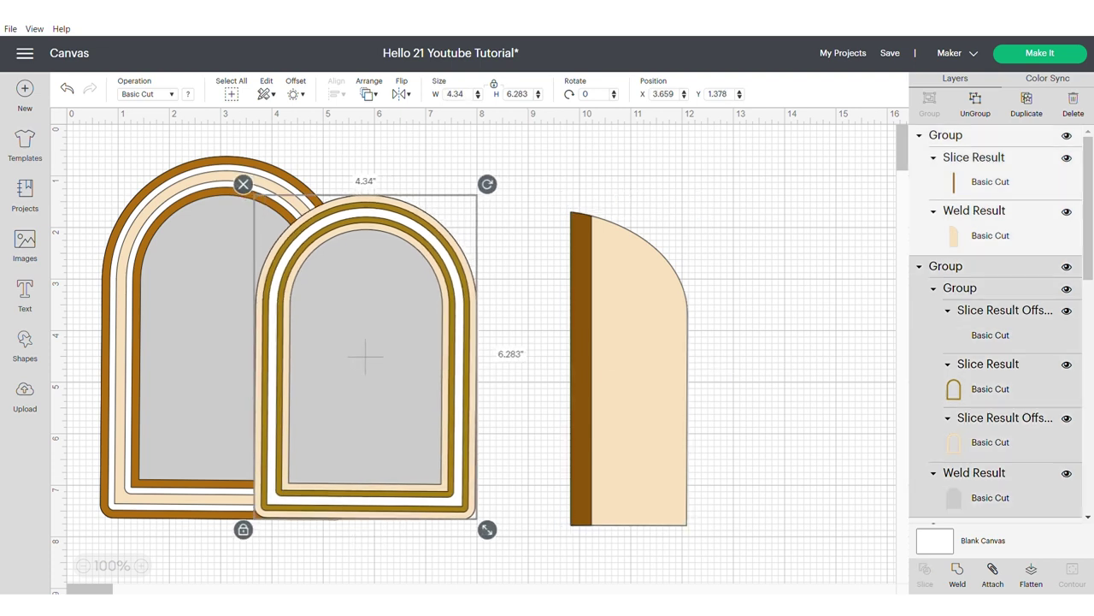
# Step: Align the two layered arch frames to the bottom and group them
pyautogui.moveTo(102, 141); pyautogui.dragTo(489, 559)
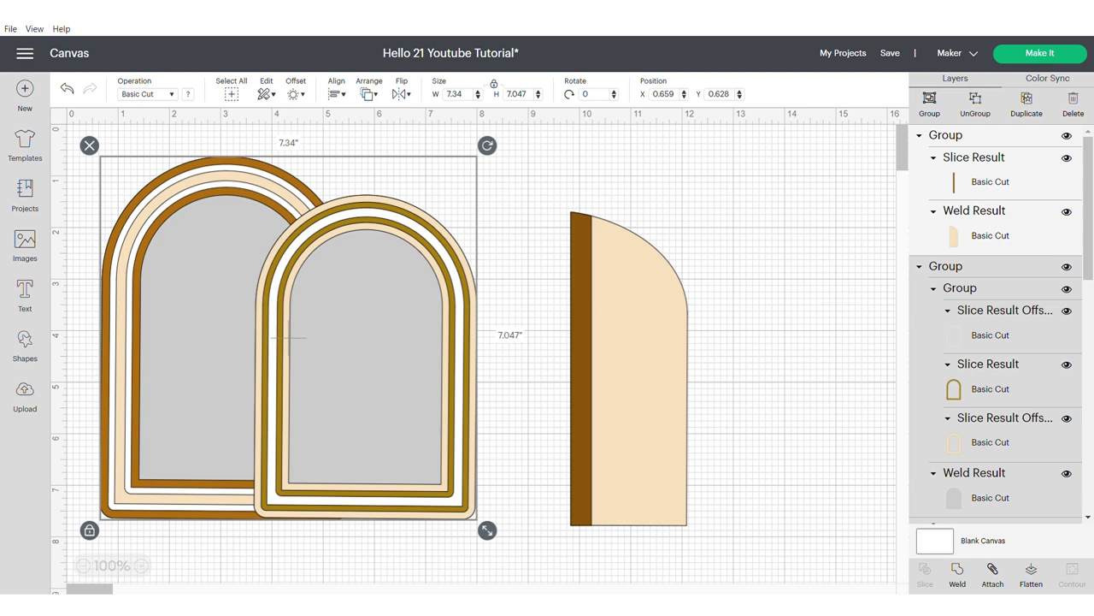
pyautogui.click(336, 94)
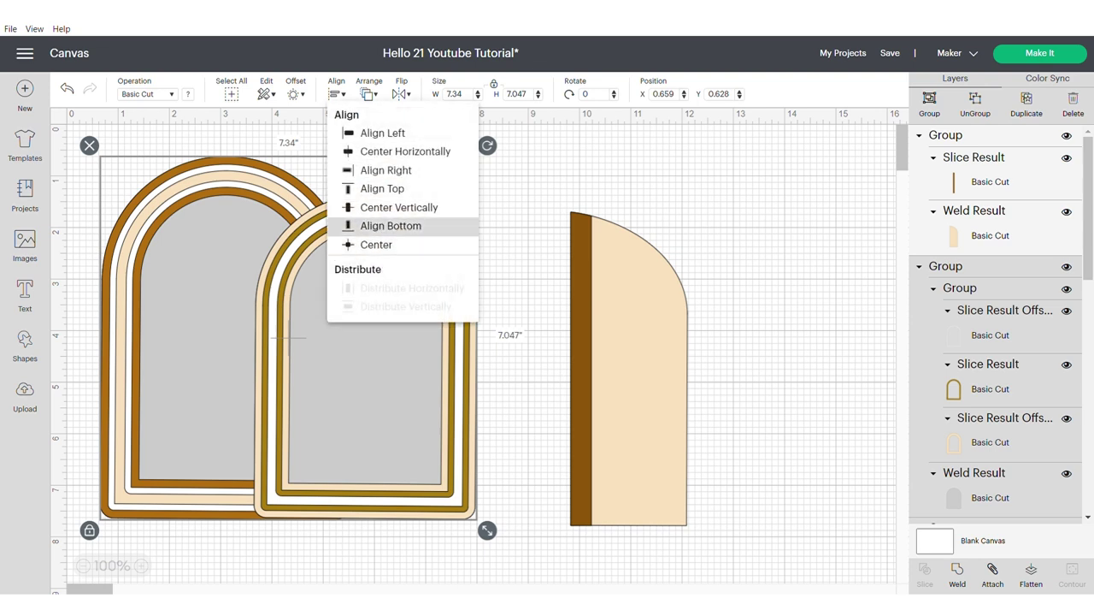
pyautogui.click(368, 227)
pyautogui.hotkey('ctrl', 'g')
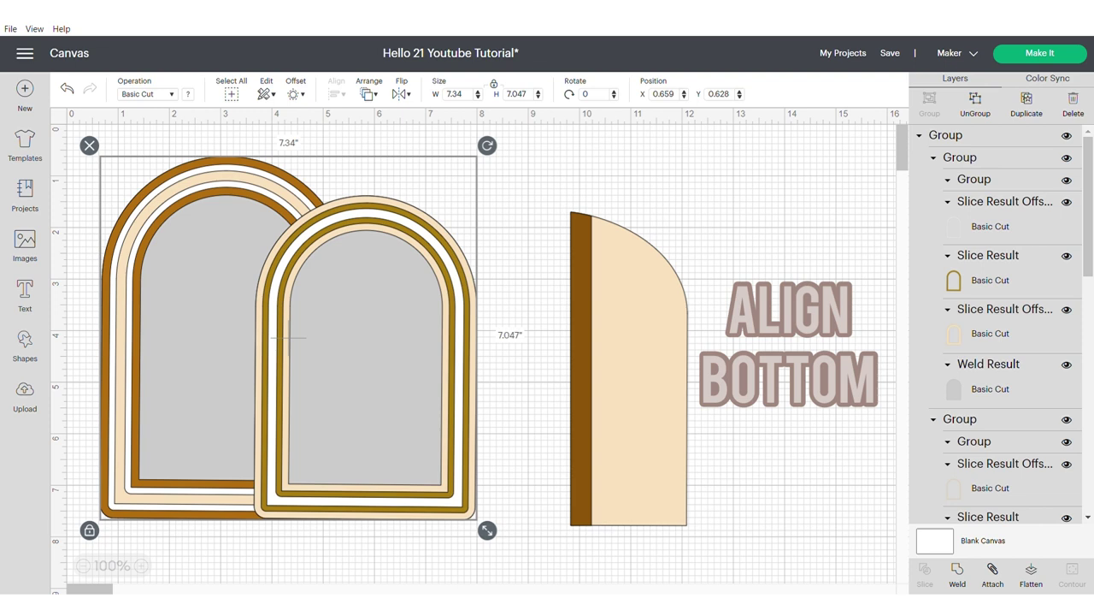
# Step: Create a welded outward offset with rounded corners around the half arch group, about 2.526 by 6.333 inches overall
pyautogui.click(630, 434)
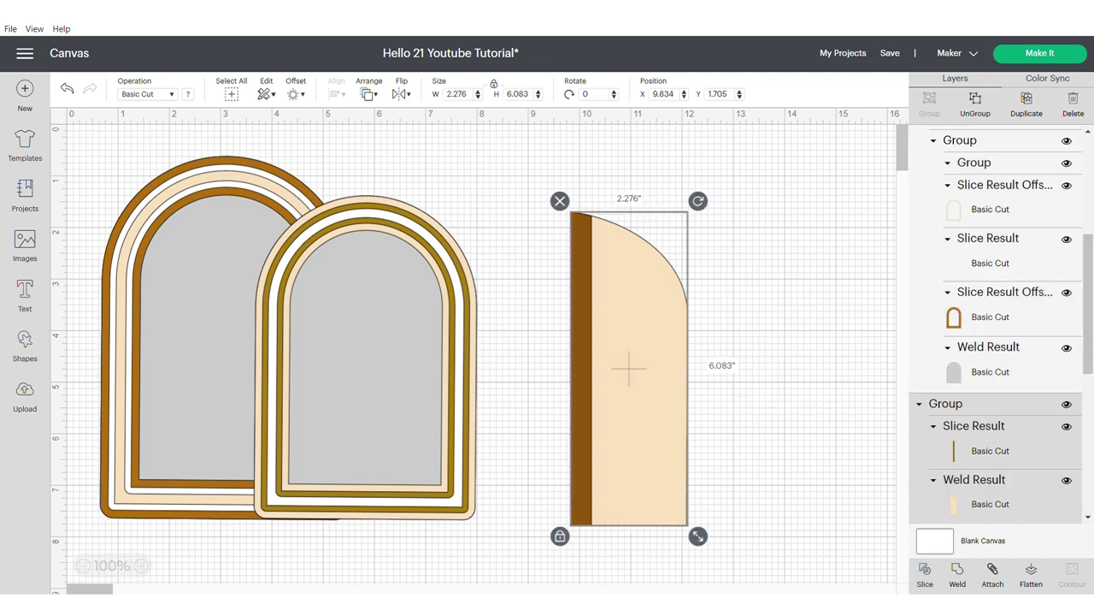
pyautogui.click(296, 95)
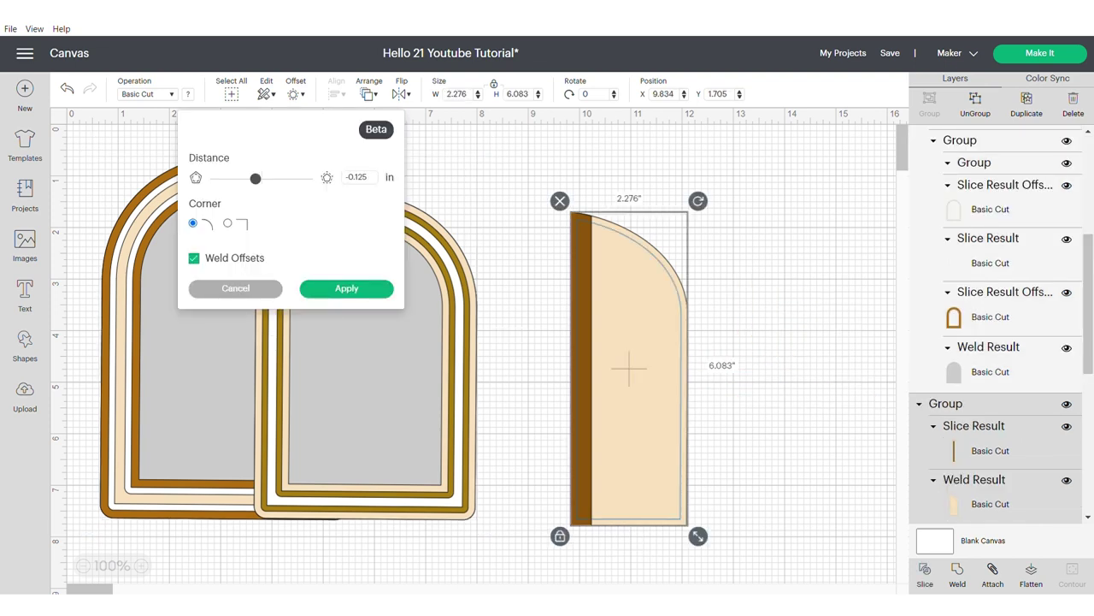
pyautogui.moveTo(255, 178); pyautogui.dragTo(269, 178)
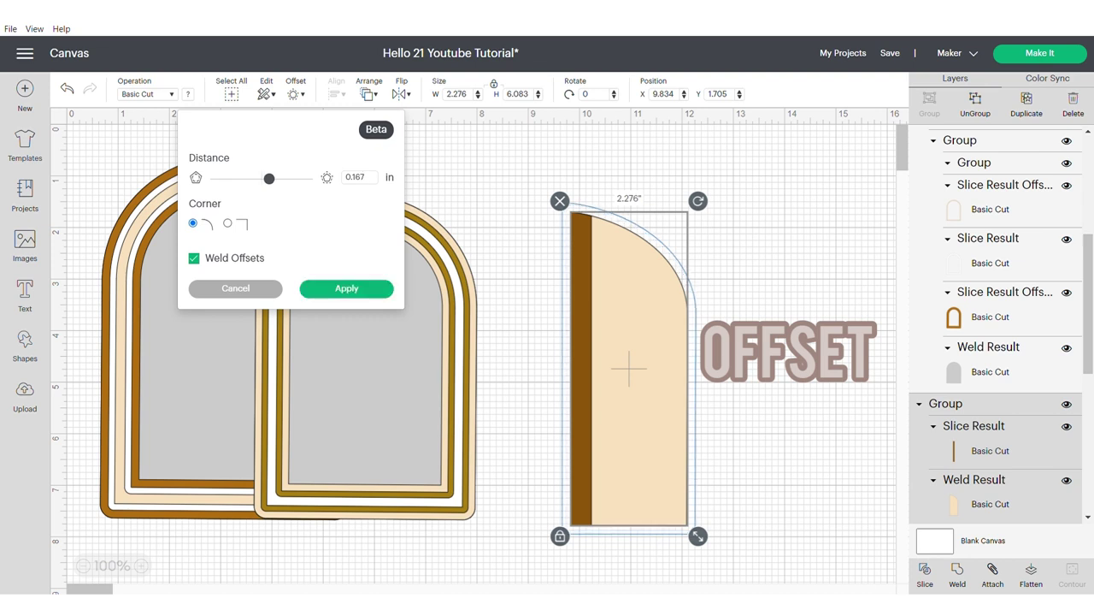
pyautogui.moveTo(269, 179); pyautogui.dragTo(267, 179)
pyautogui.press('Return')
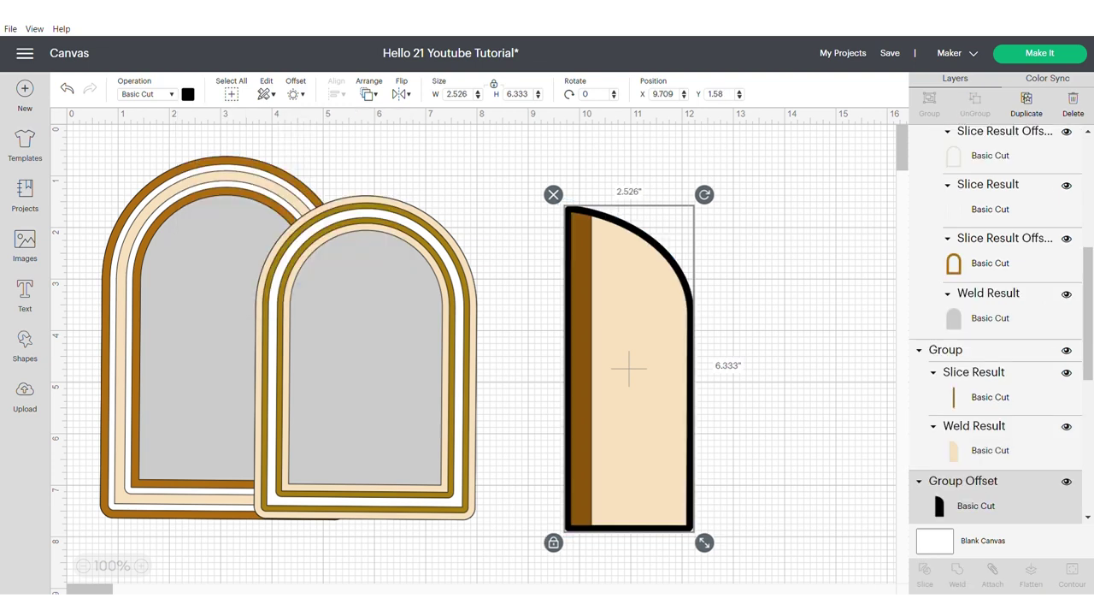
# Step: Colour the half arch offset white, then center and group it with the half arch
pyautogui.click(188, 94)
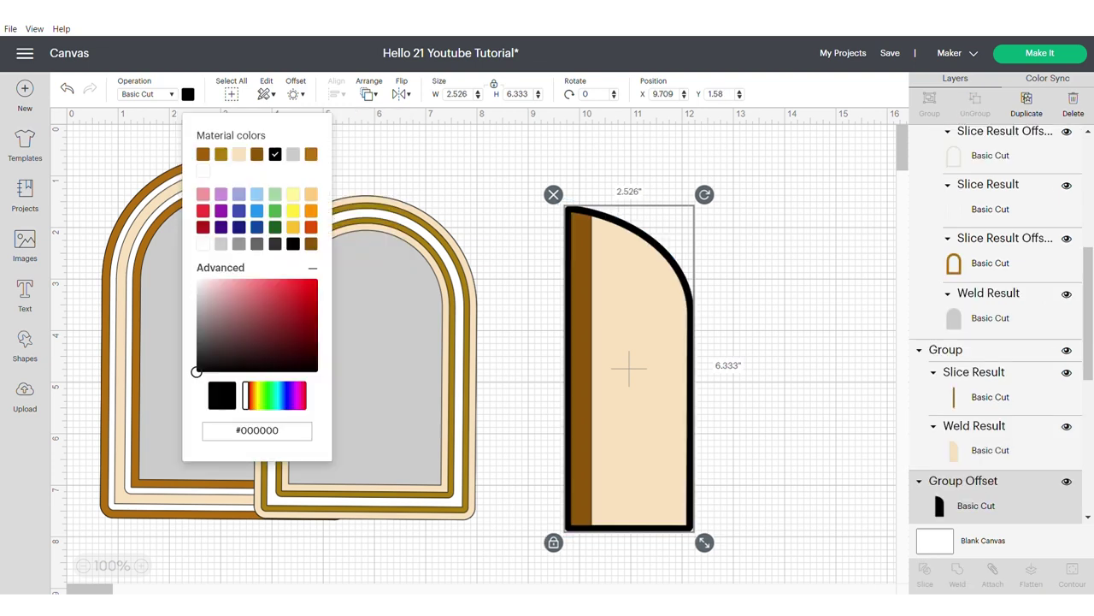
pyautogui.click(203, 171)
pyautogui.moveTo(804, 552); pyautogui.dragTo(560, 201)
pyautogui.click(336, 94)
pyautogui.click(376, 245)
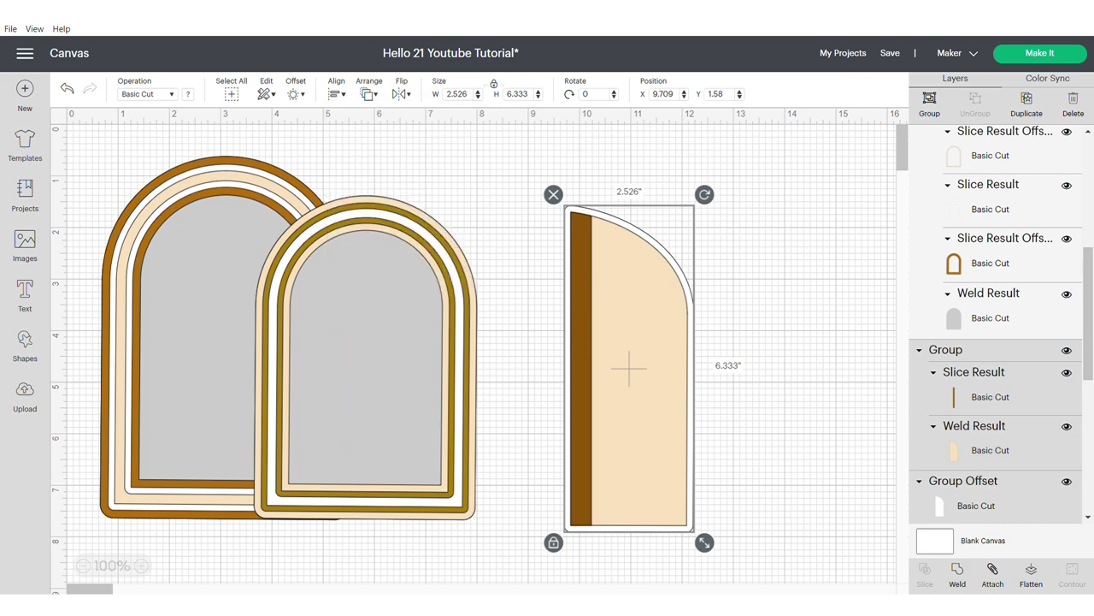
pyautogui.hotkey('ctrl', 'g')
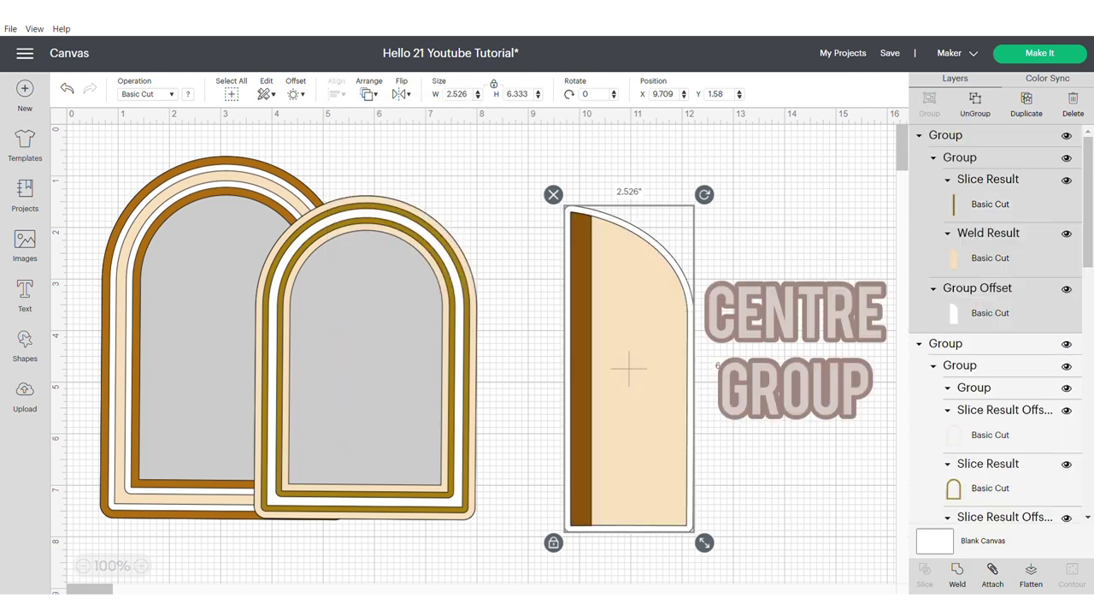
# Step: Shift the arch frames right, overlap the half arch at about X 7.611, Y 1.33 inches, and send it to the back
pyautogui.moveTo(366, 359); pyautogui.dragTo(412, 358)
pyautogui.moveTo(630, 369); pyautogui.dragTo(521, 355)
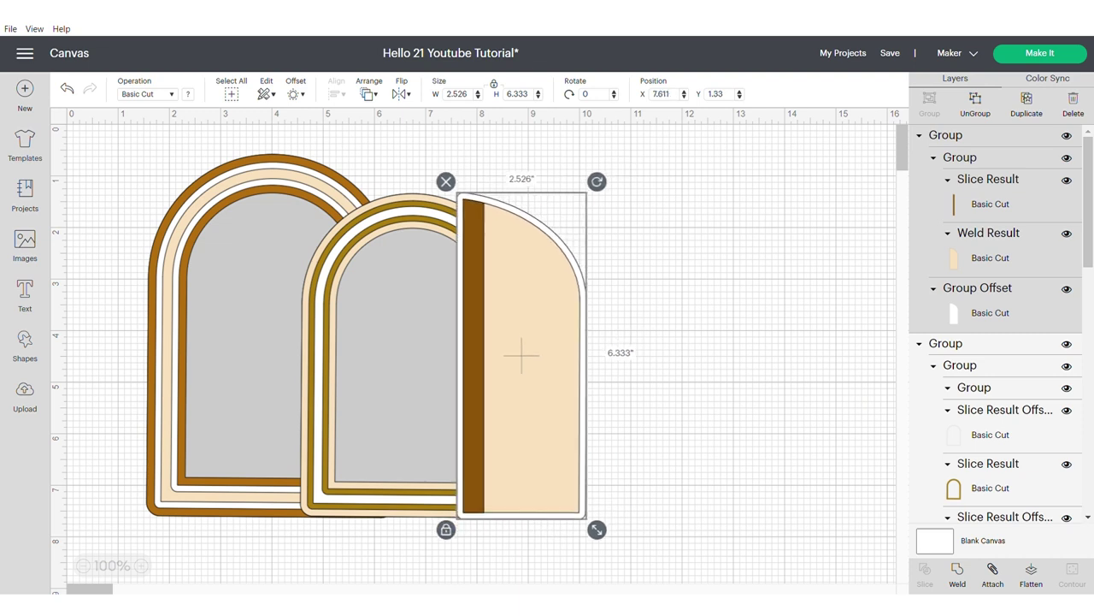
pyautogui.click(368, 94)
pyautogui.click(402, 113)
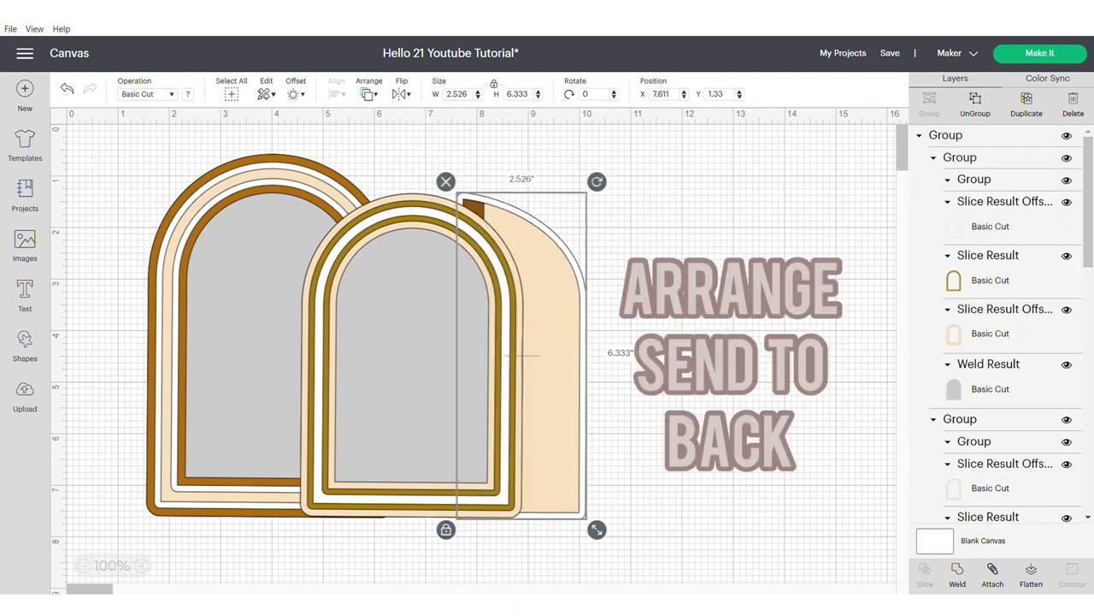
# Step: Move the half arch to about X 8, Y 0.844 inches and resize it with proportions unlocked to about 2.442 by 6.778 inches
pyautogui.click(552, 368)
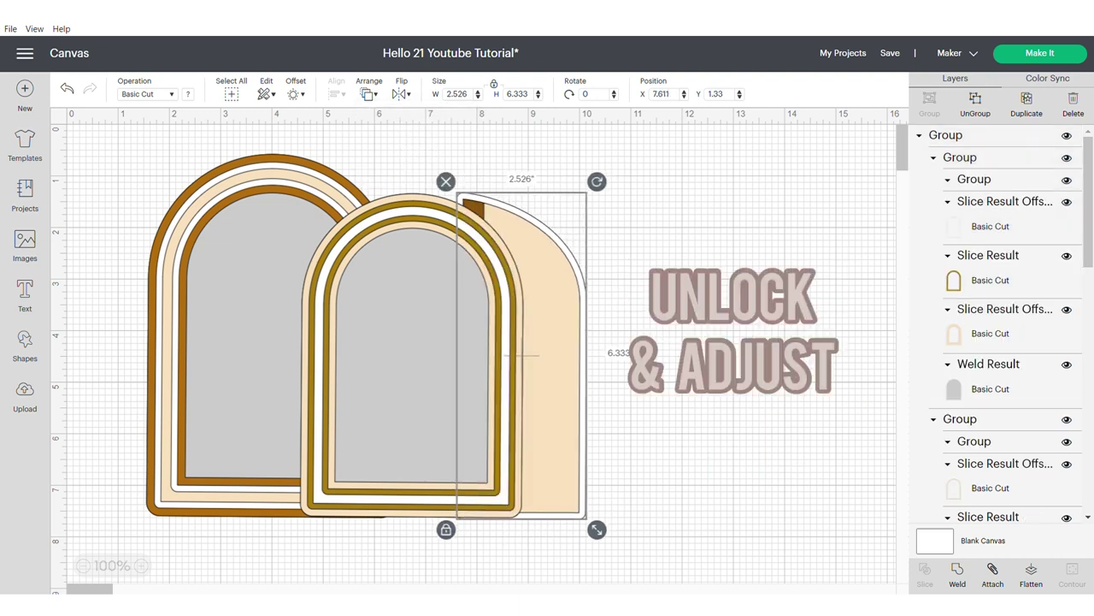
pyautogui.moveTo(522, 355); pyautogui.dragTo(537, 329)
pyautogui.click(461, 504)
pyautogui.moveTo(613, 504); pyautogui.dragTo(613, 528)
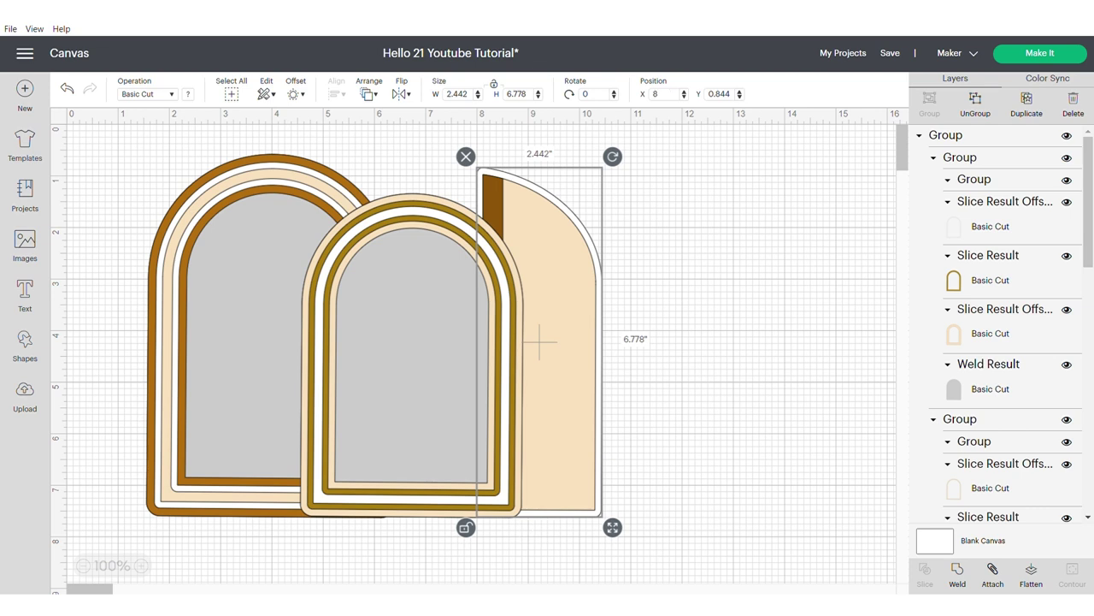
# Step: Align the arch frames and the half arch to the bottom and group everything together
pyautogui.hotkey('ctrl', 'a')
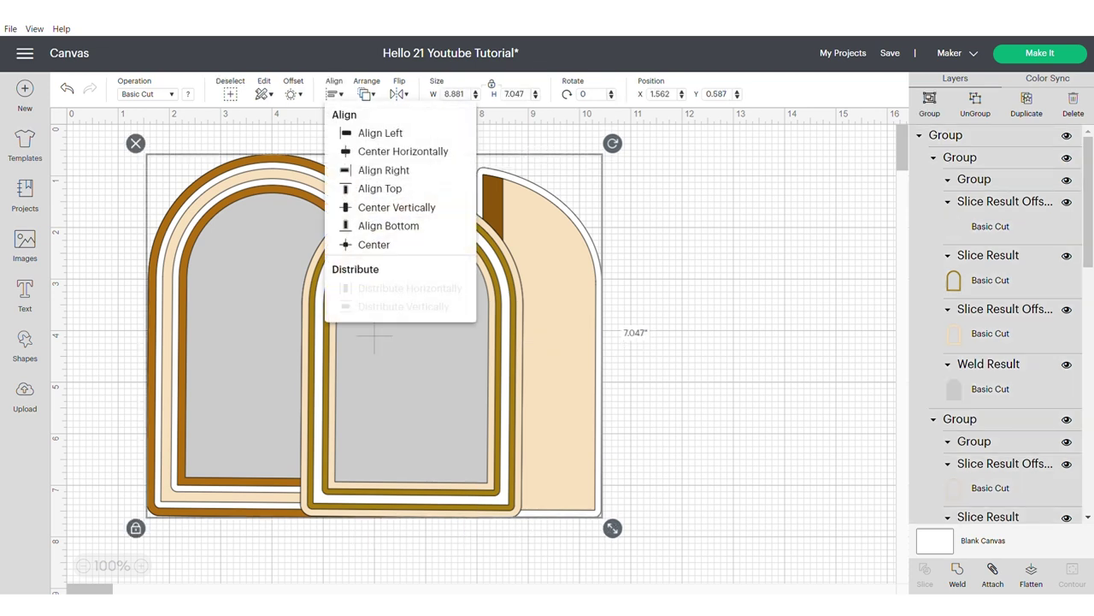
pyautogui.click(388, 226)
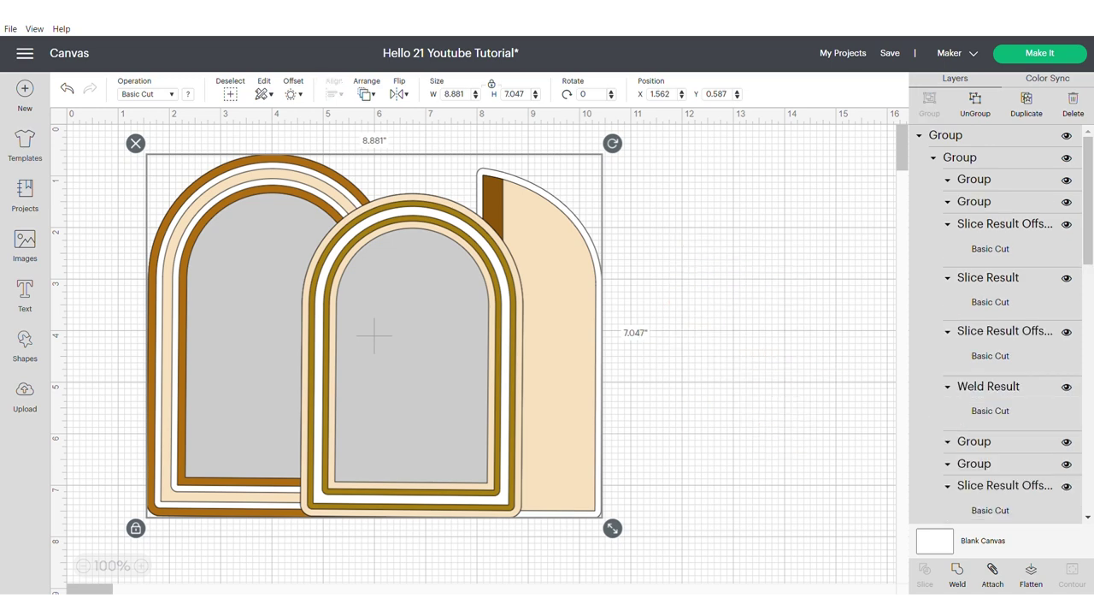
# Step: Move the arches to about X 3.048, Y 0.906 inches, then unhide the Hello 21 text group in front of them
pyautogui.moveTo(373, 336); pyautogui.dragTo(449, 351)
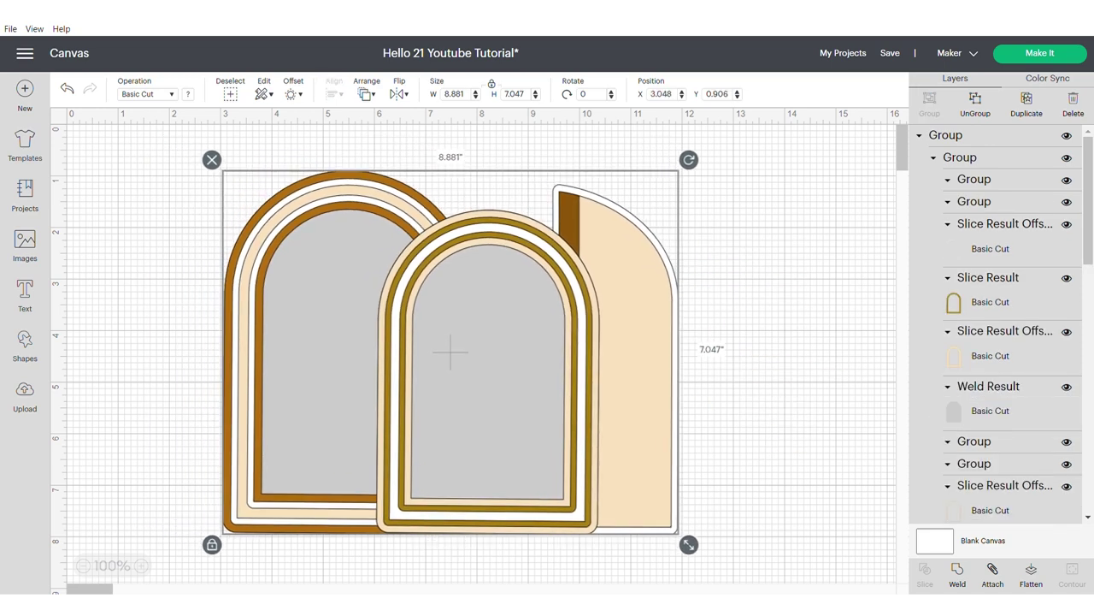
pyautogui.press('Escape')
pyautogui.scroll(-10, 996, 325)
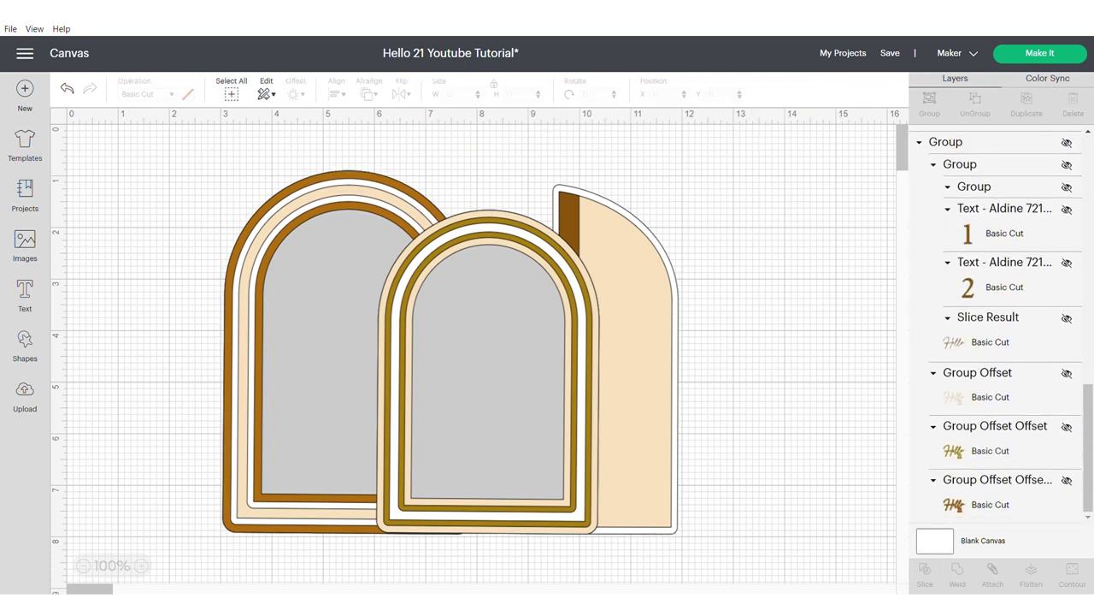
pyautogui.click(1067, 143)
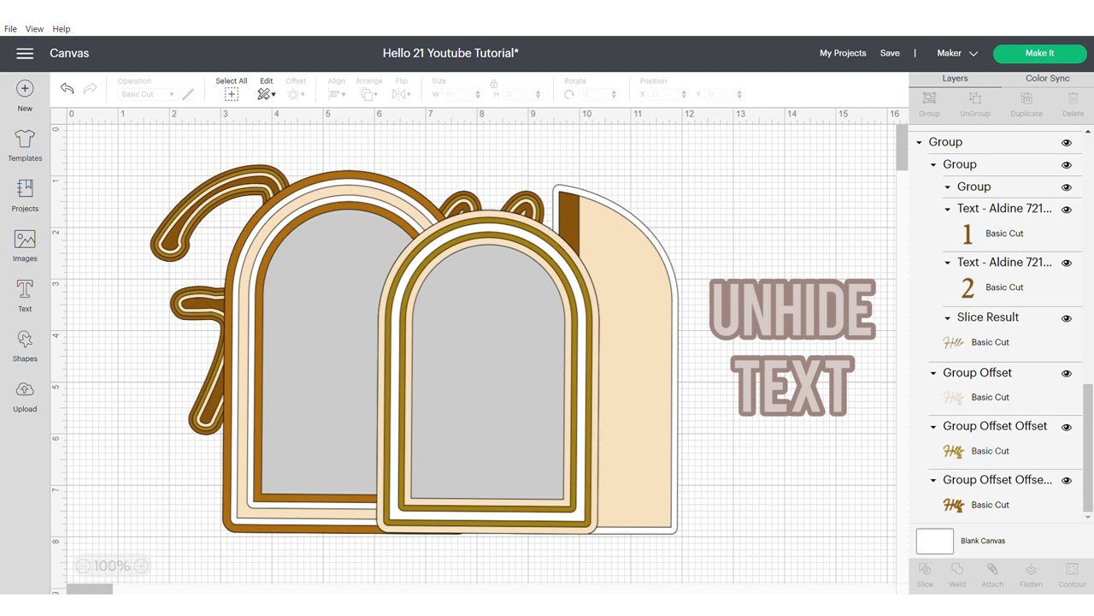
pyautogui.click(946, 142)
pyautogui.click(369, 94)
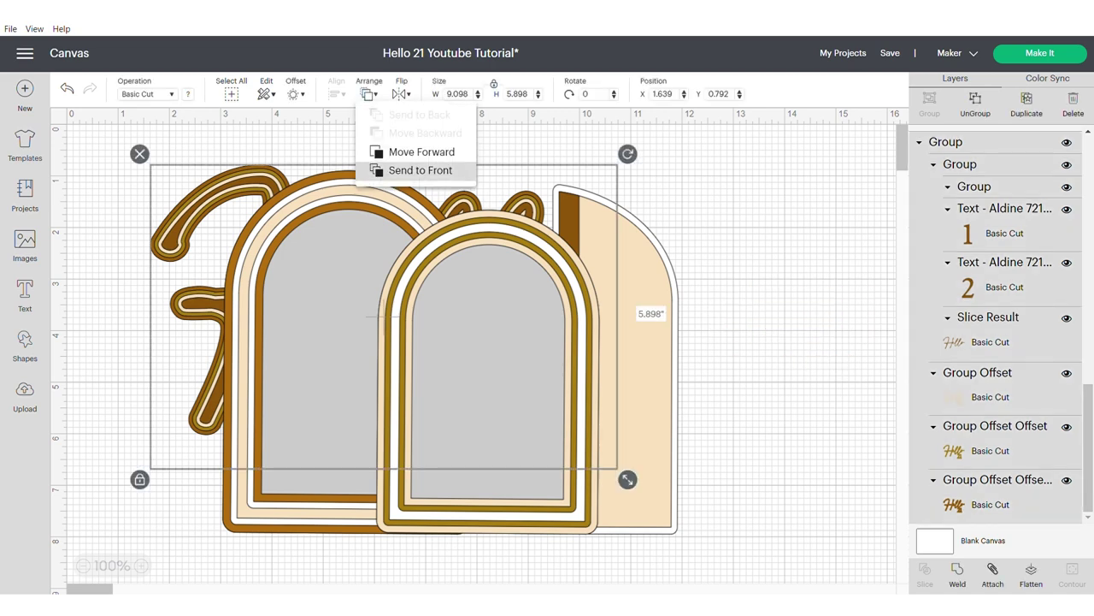
pyautogui.click(421, 171)
# Step: Place the Hello 21 text over the arches, enlarged to about 9.473 by 6.141 inches, and group everything together
pyautogui.moveTo(421, 170); pyautogui.dragTo(481, 227)
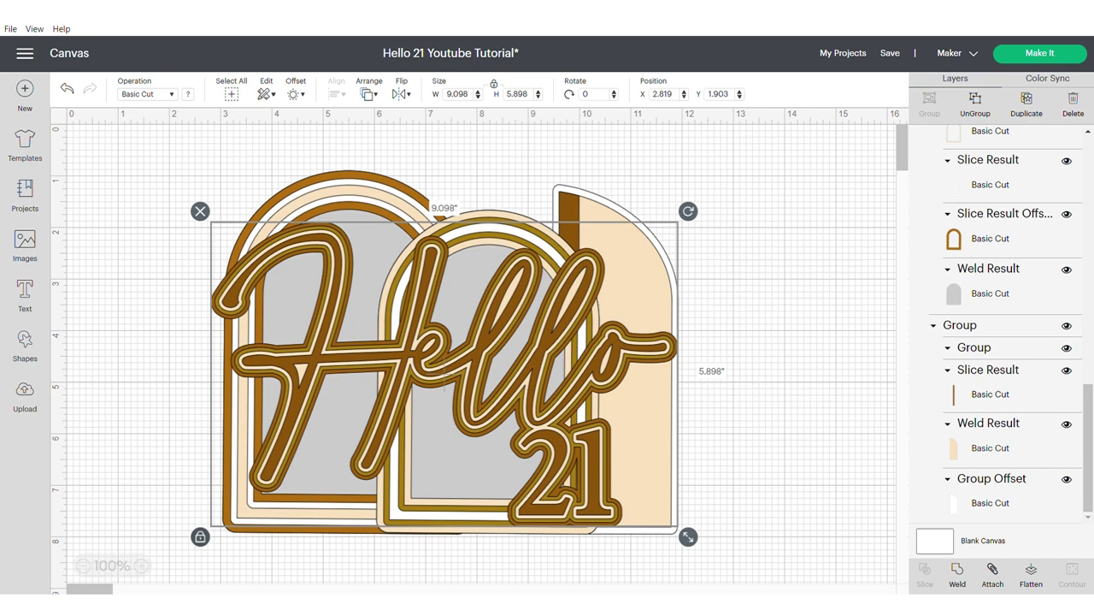
pyautogui.moveTo(688, 537); pyautogui.dragTo(707, 548)
pyautogui.moveTo(581, 445)
pyautogui.mouseDown()
pyautogui.moveTo(555, 432)
pyautogui.moveTo(573, 426)
pyautogui.mouseUp()
pyautogui.moveTo(446, 362); pyautogui.dragTo(309, 354)
pyautogui.hotkey('ctrl', 'a')
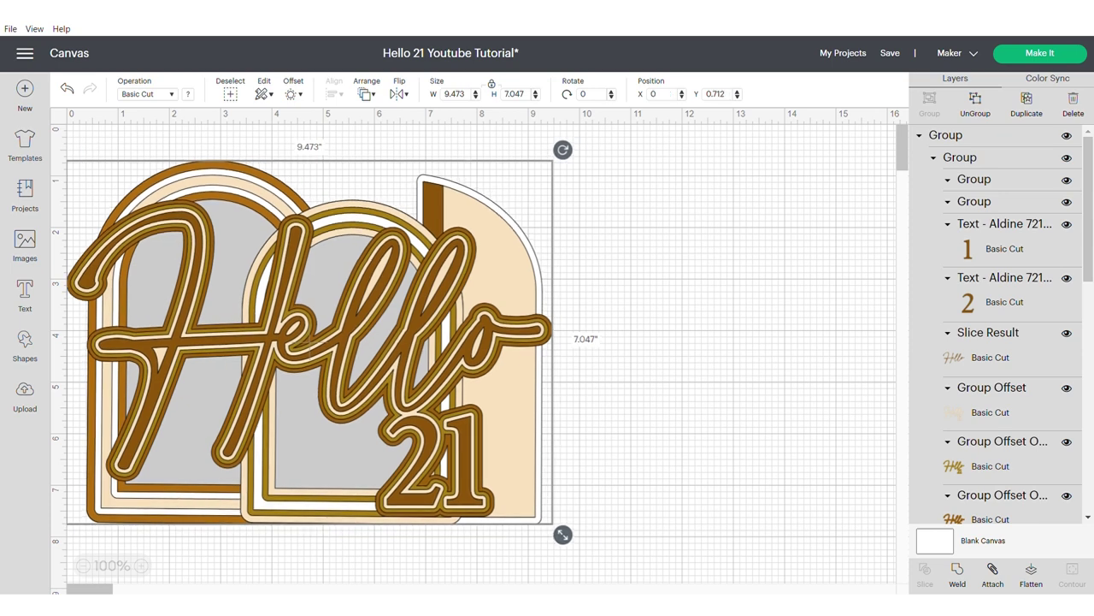
# Step: Duplicate the full topper group, hide the original, and place the copy at about X 2.139, Y 1.489 inches
pyautogui.rightClick(360, 463)
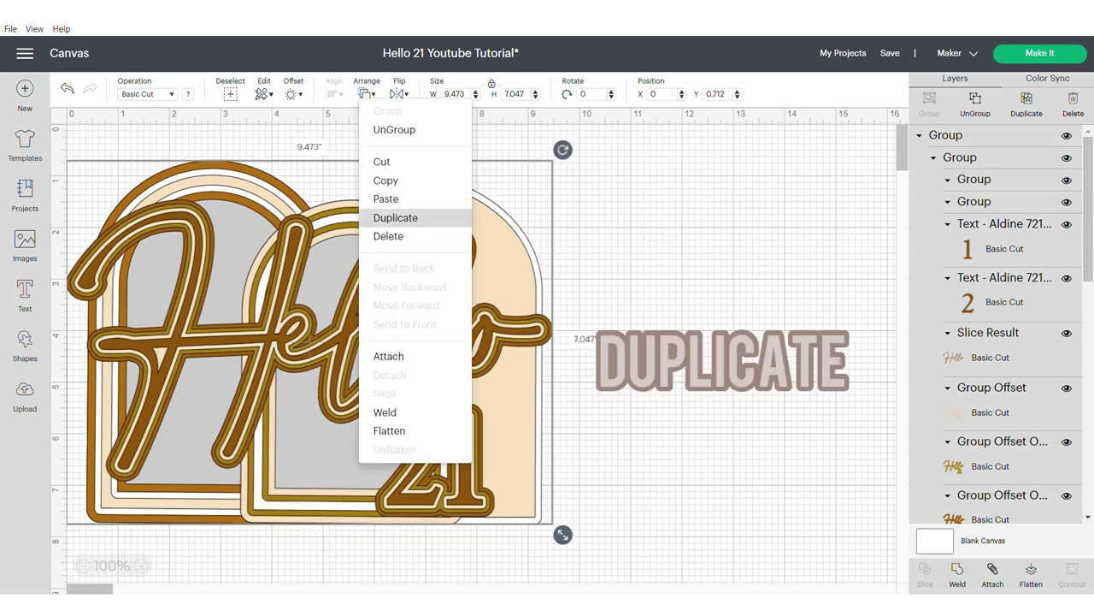
pyautogui.click(395, 217)
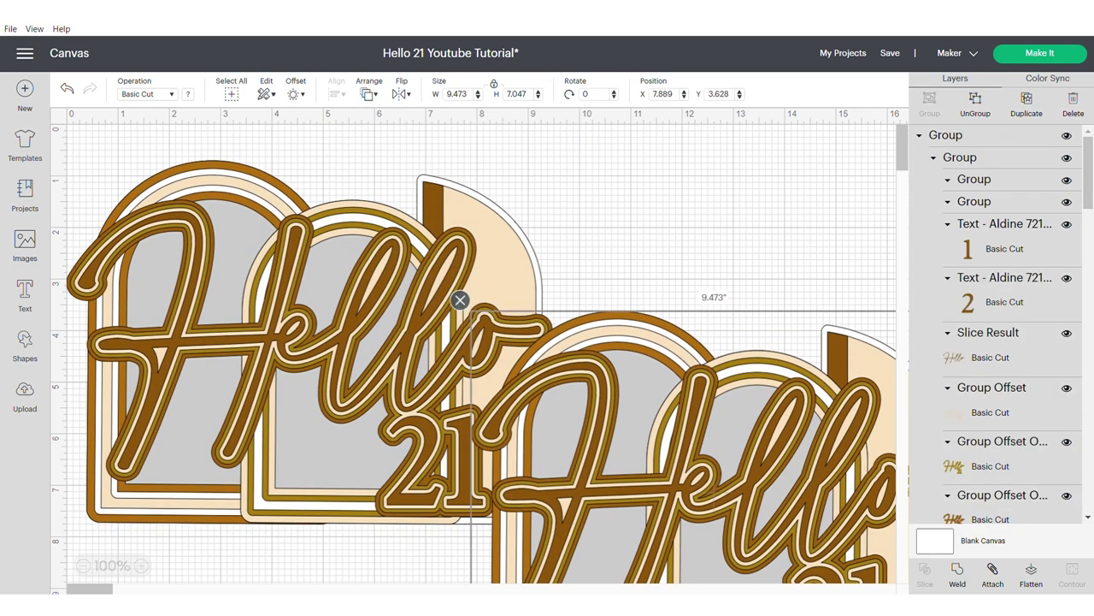
pyautogui.click(359, 334)
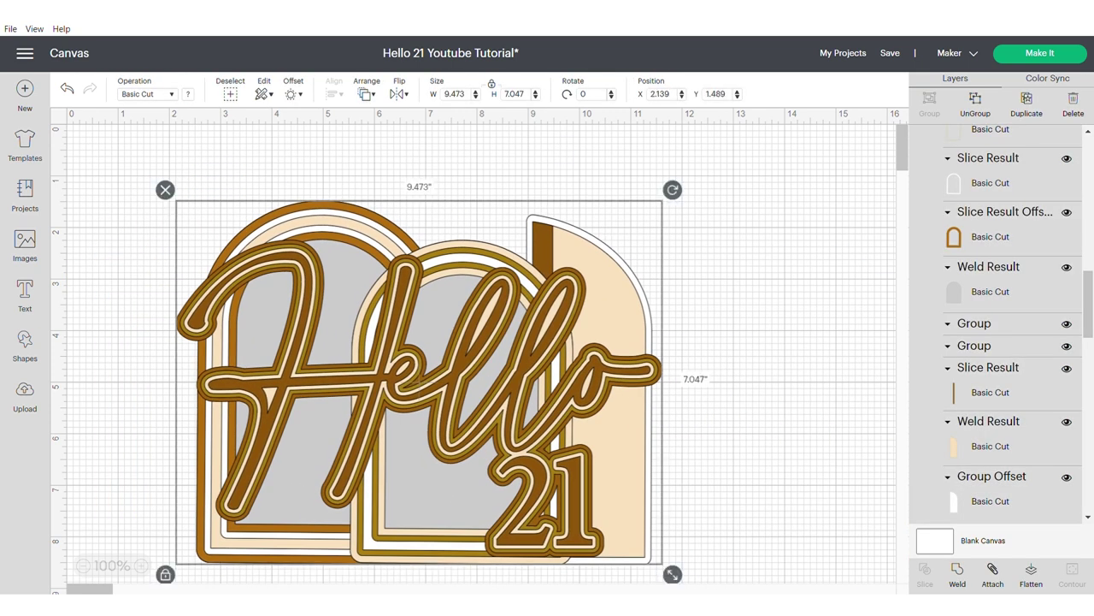
# Step: Delete the grey acetate panels inside both arch frames of the copy
pyautogui.click(967, 298)
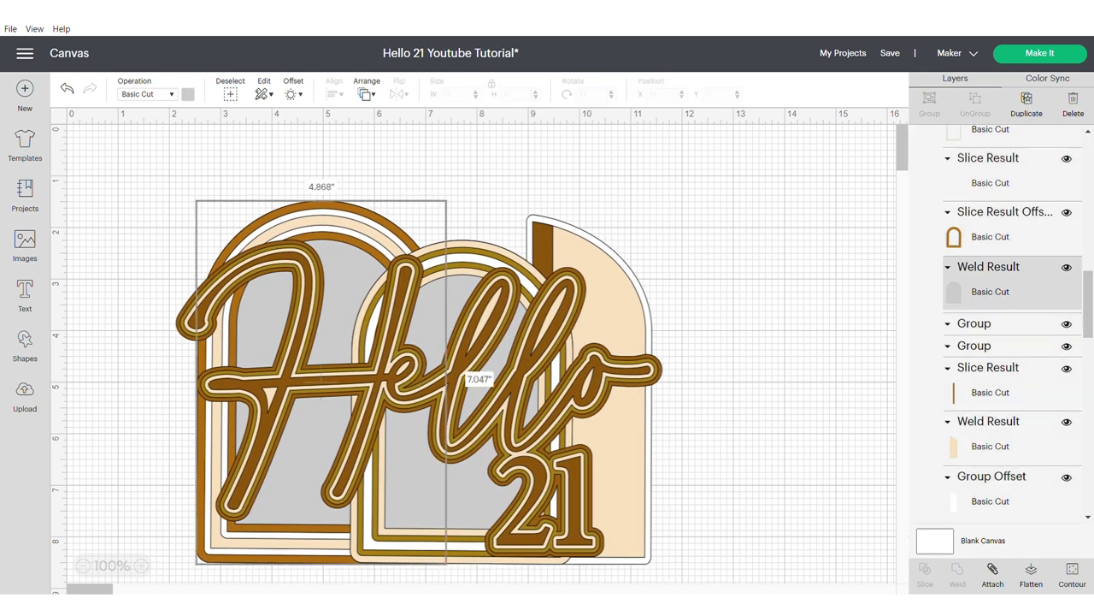
pyautogui.rightClick(966, 300)
pyautogui.press('Delete')
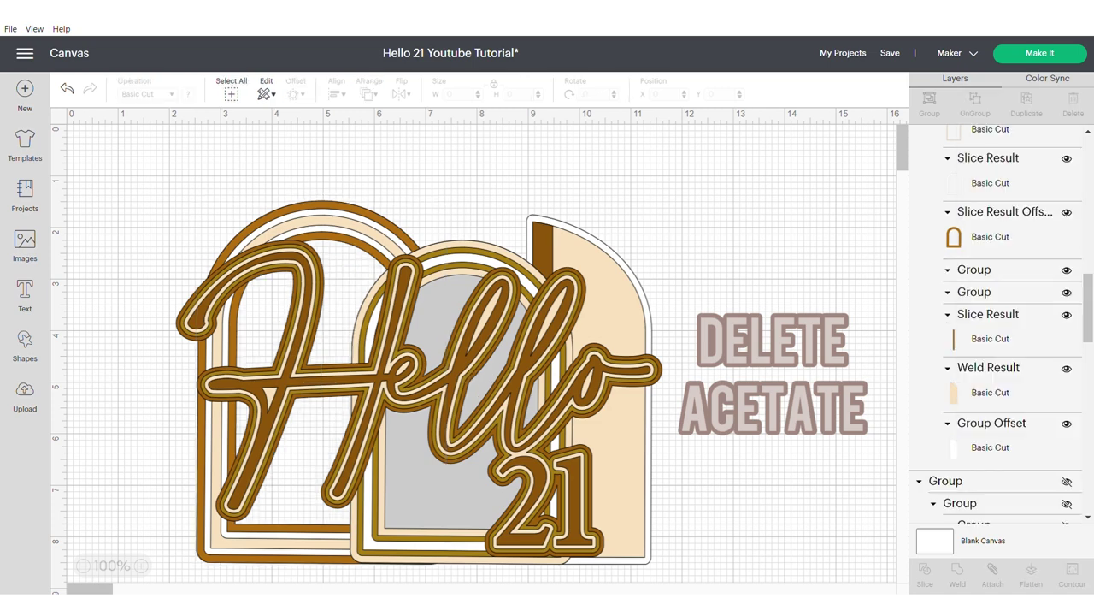
pyautogui.scroll(-1, 997, 325)
pyautogui.scroll(3, 997, 325)
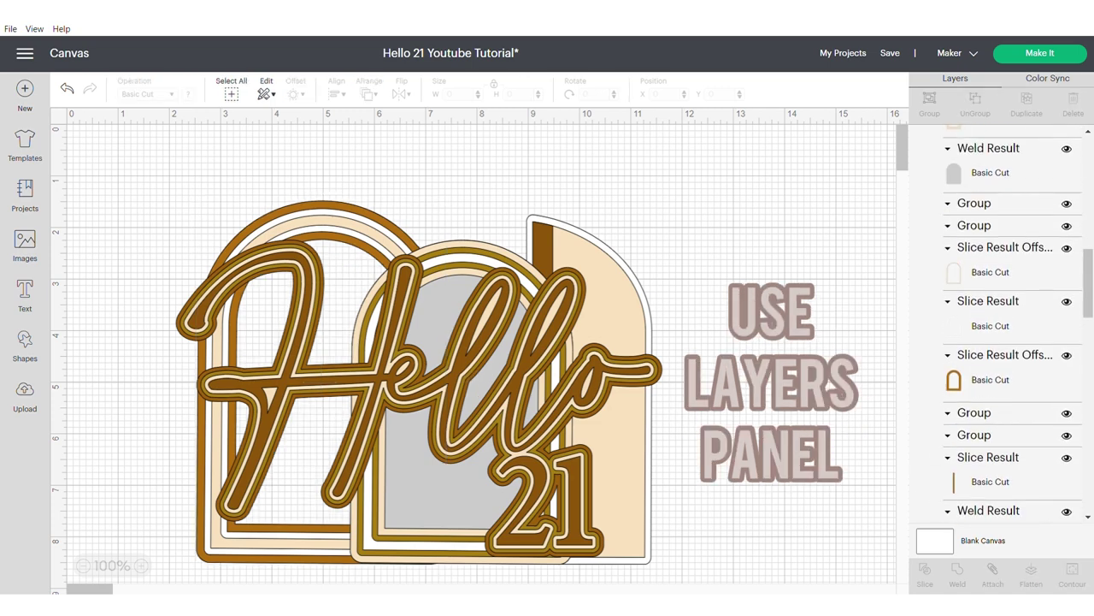
pyautogui.click(989, 150)
pyautogui.rightClick(984, 167)
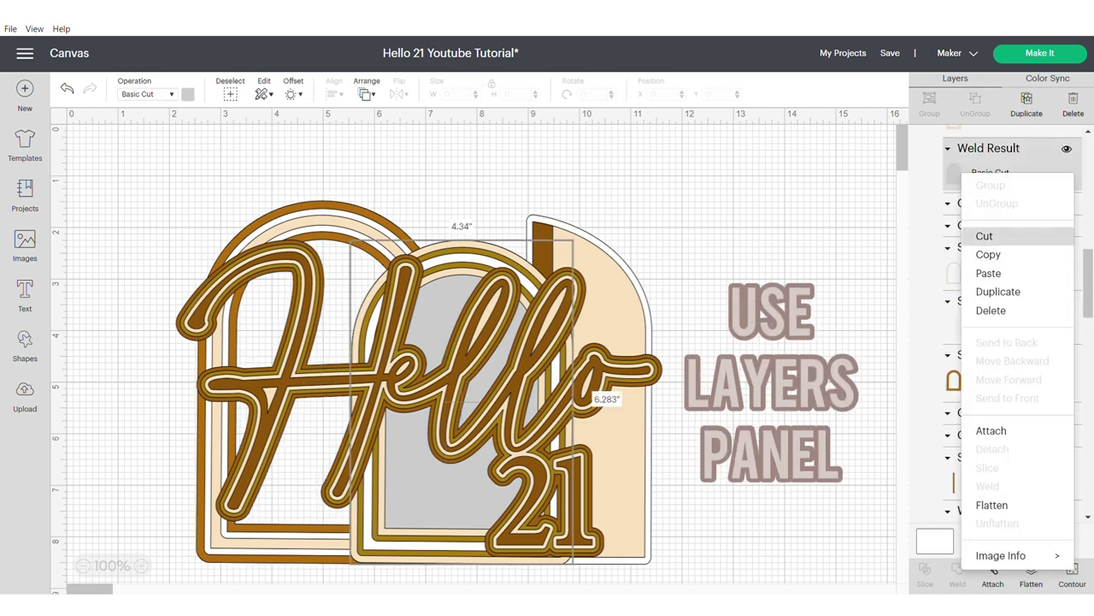
pyautogui.click(983, 236)
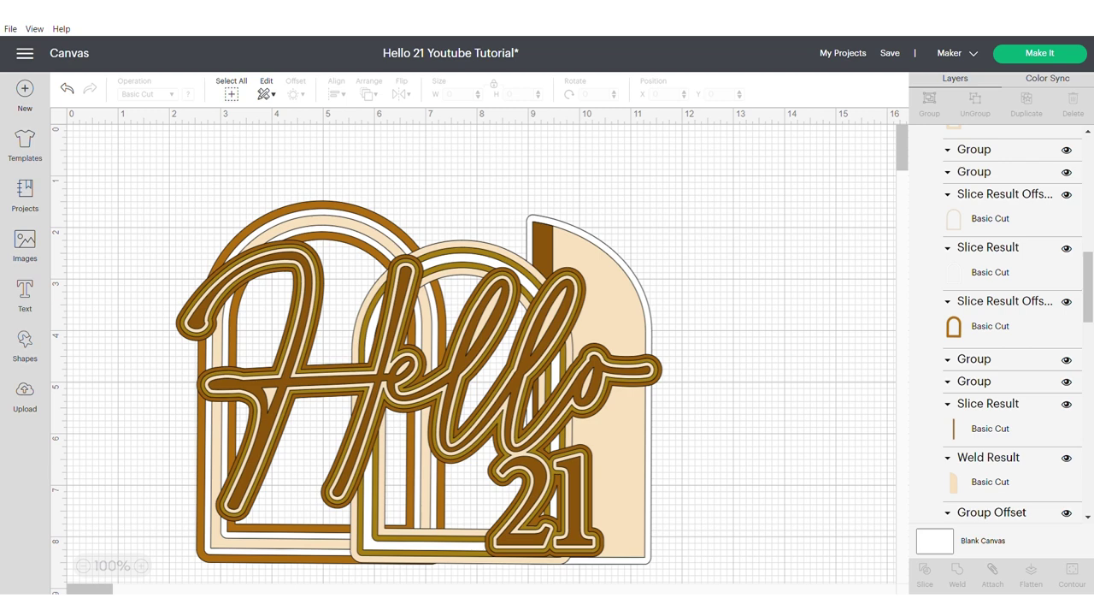
# Step: Delete all text from the copy: the Hello script, its offset layers, and the digits 1 and 2
pyautogui.scroll(5, 1000, 325)
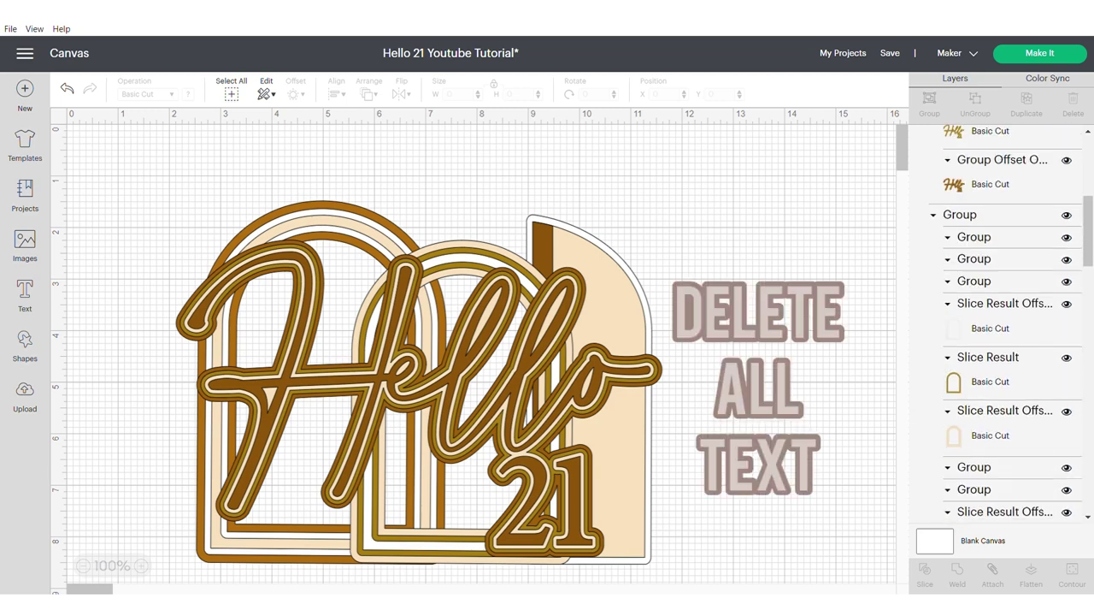
pyautogui.scroll(3, 1001, 325)
pyautogui.click(989, 346)
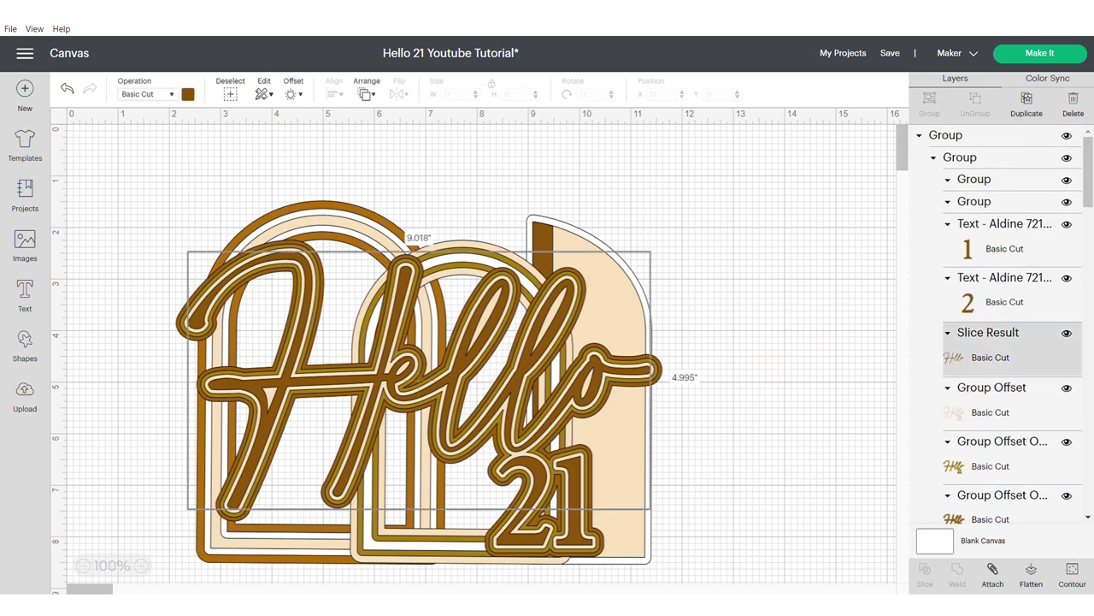
pyautogui.rightClick(989, 342)
pyautogui.click(984, 293)
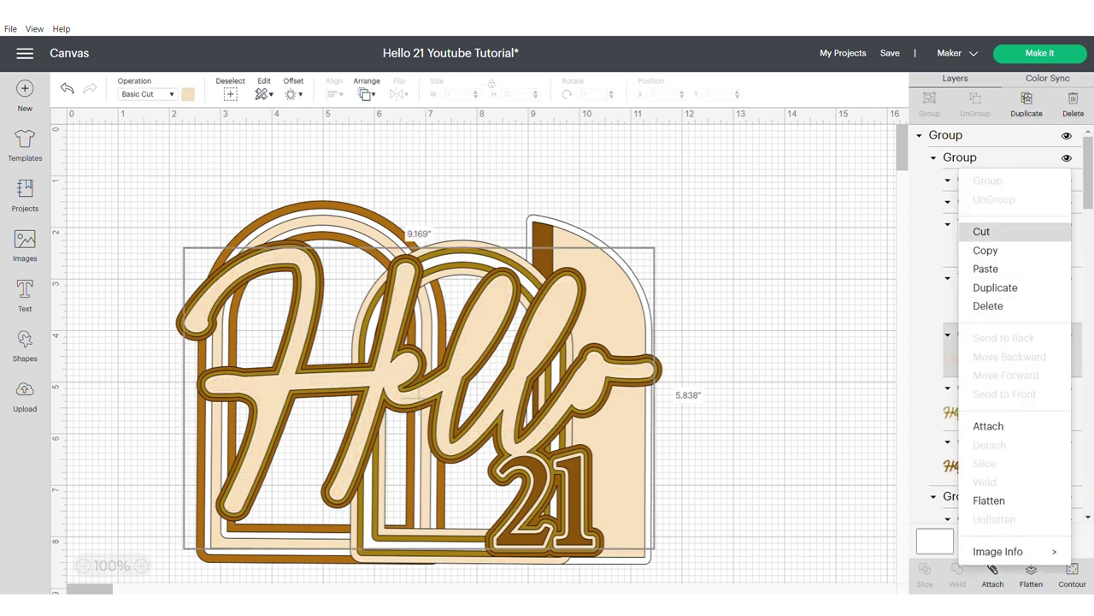
pyautogui.rightClick(992, 333)
pyautogui.click(940, 303)
pyautogui.rightClick(991, 335)
pyautogui.click(940, 301)
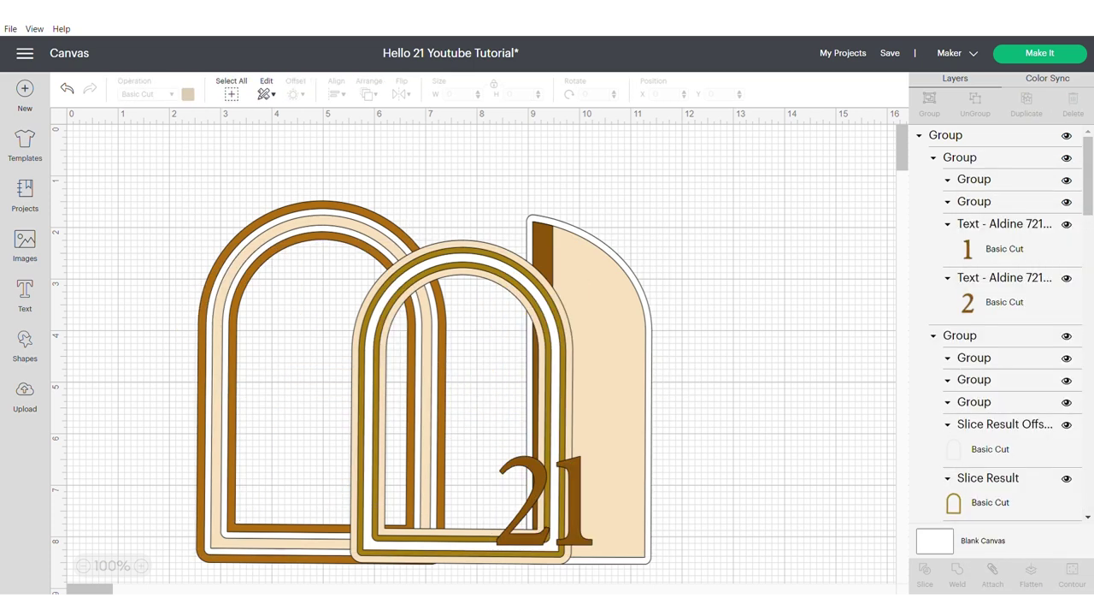
pyautogui.rightClick(1000, 224)
pyautogui.click(987, 201)
pyautogui.rightClick(1001, 221)
pyautogui.click(987, 189)
# Step: Weld the remaining arch frames and half arch into one shape and hide the result
pyautogui.moveTo(816, 510); pyautogui.dragTo(433, 374)
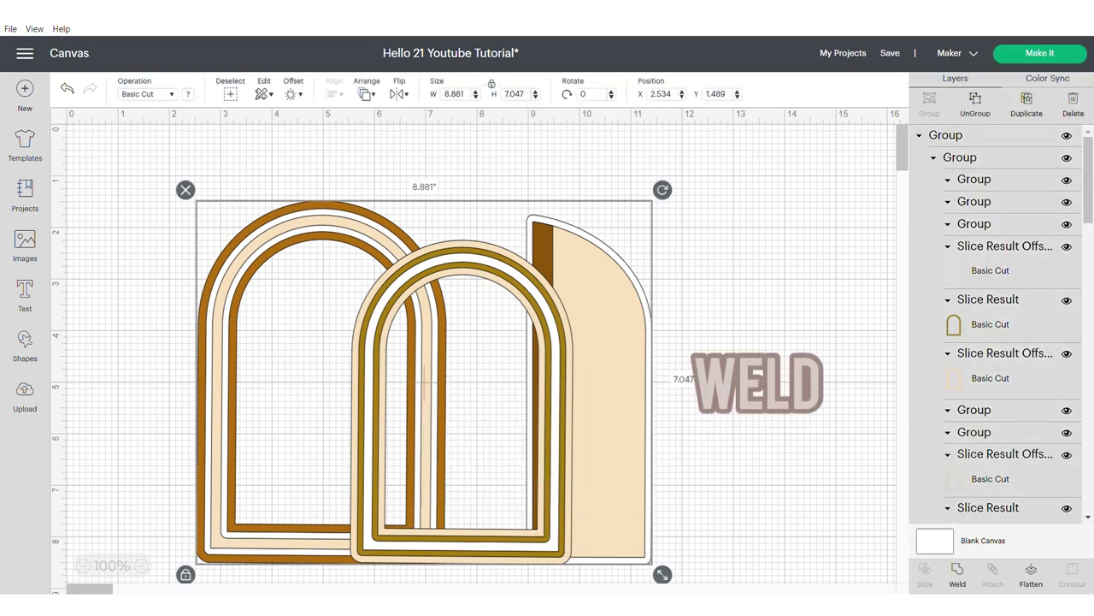
pyautogui.press('Escape')
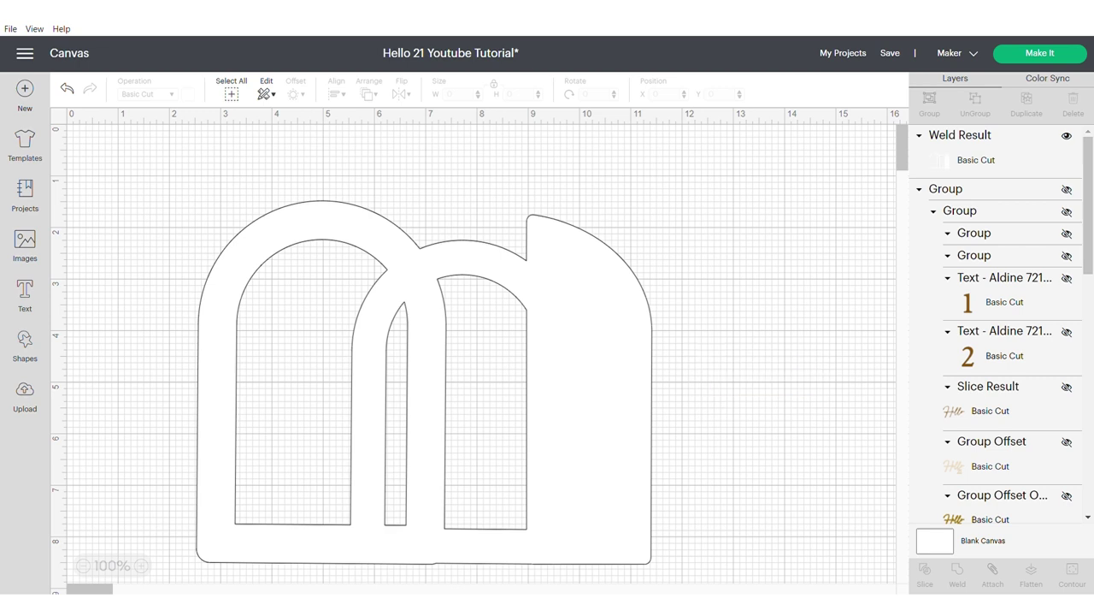
pyautogui.moveTo(407, 342); pyautogui.dragTo(442, 351)
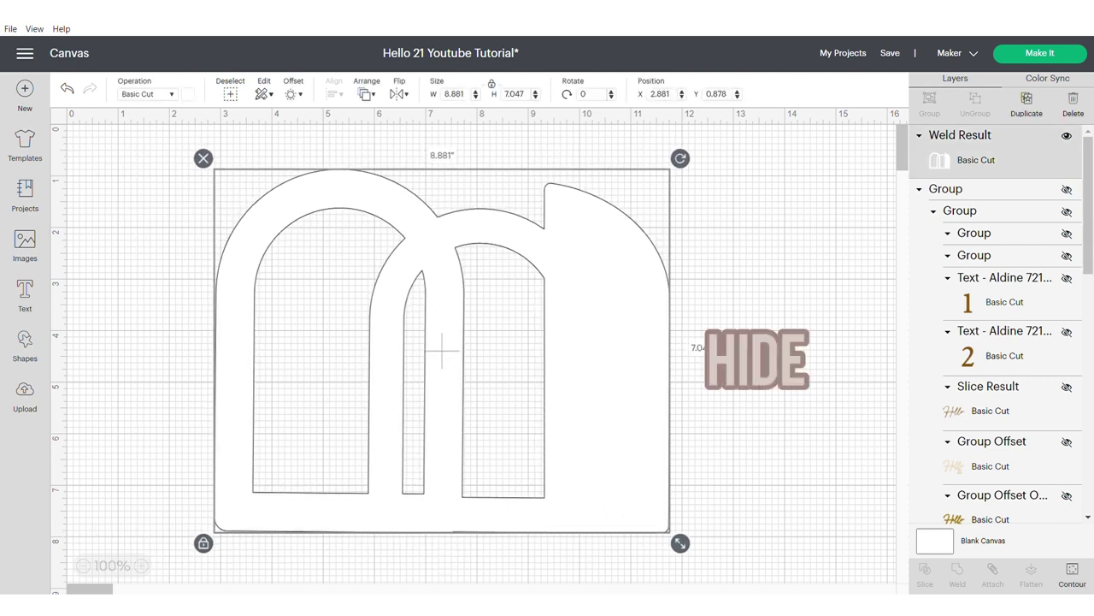
pyautogui.click(1066, 136)
# Step: Unhide the original layered topper group and move it to about X 0.917, Y 0.712 inches
pyautogui.click(1067, 190)
pyautogui.moveTo(310, 342); pyautogui.dragTo(354, 340)
pyautogui.click(684, 359)
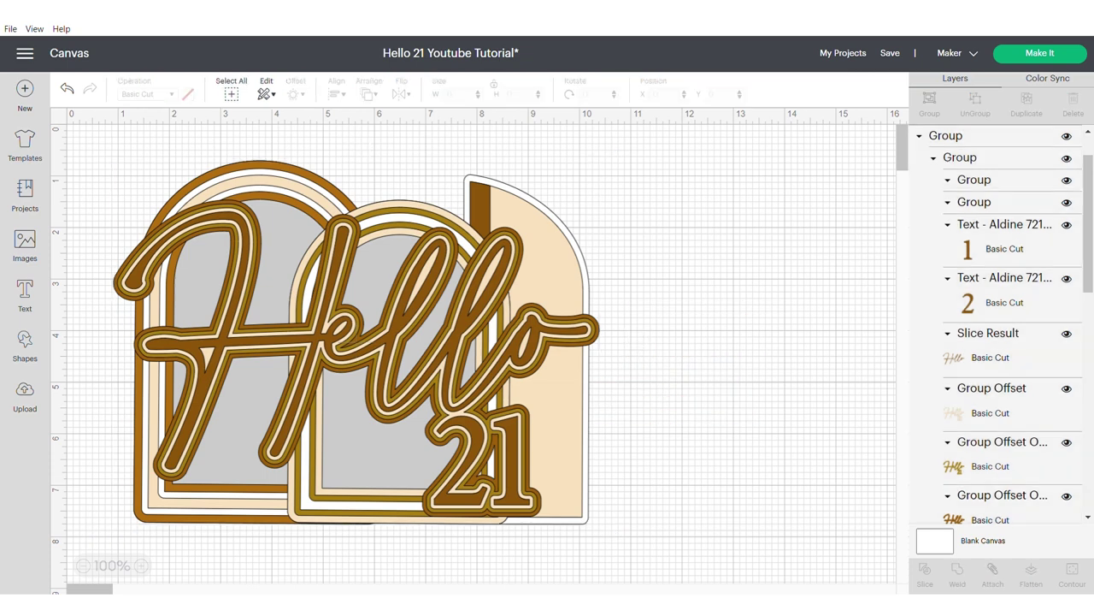
pyautogui.click(353, 340)
pyautogui.hotkey('ctrl', 'shift', 'g')
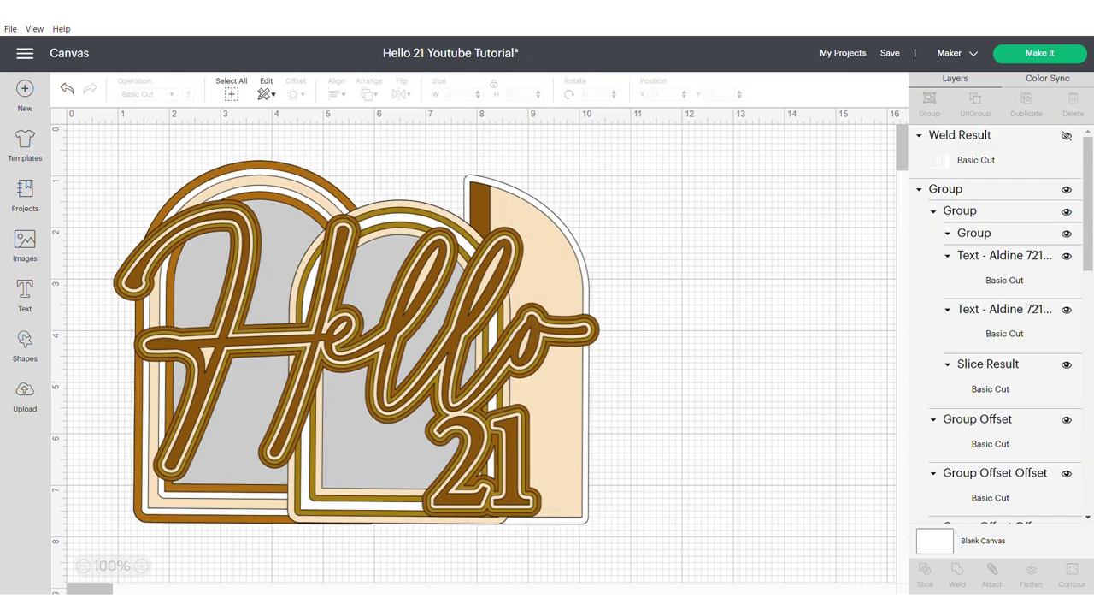
pyautogui.click(354, 339)
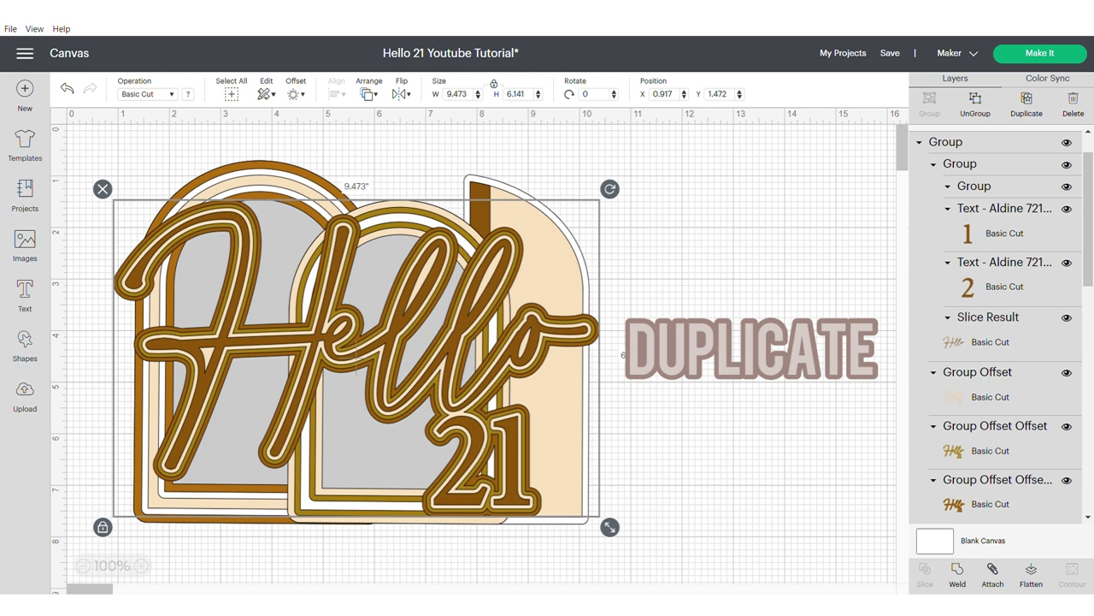
pyautogui.moveTo(731, 502); pyautogui.dragTo(231, 313)
pyautogui.hotkey('ctrl', 'g')
# Step: Duplicate the complete topper again, hide the original, and place the new copy at about X 1.069, Y 1.073 inches
pyautogui.rightClick(327, 325)
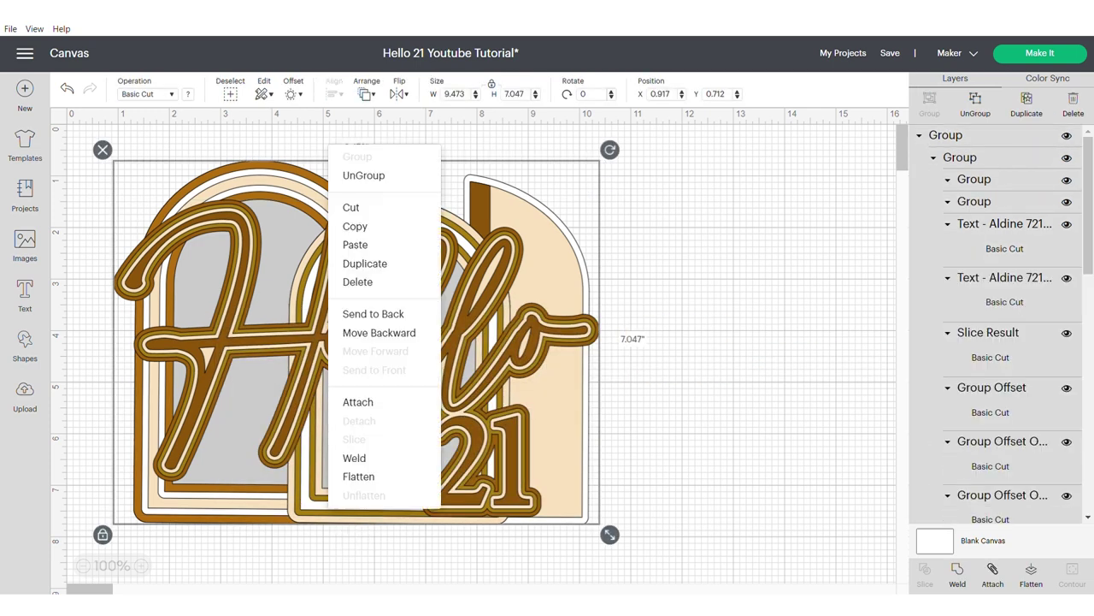
pyautogui.click(364, 263)
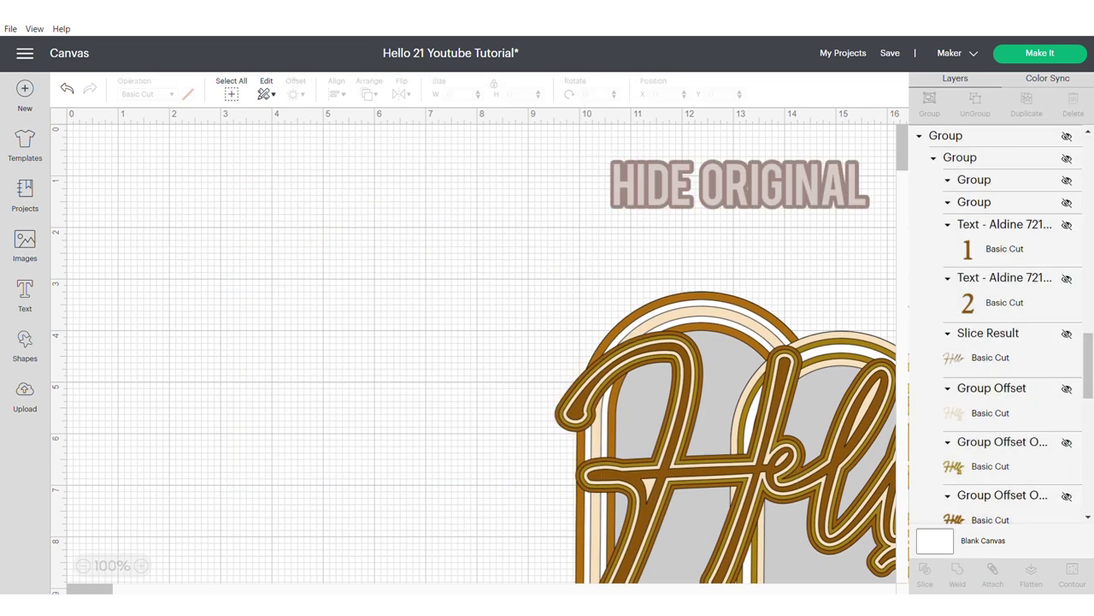
pyautogui.moveTo(798, 471); pyautogui.dragTo(363, 360)
# Step: Ungroup the new copy and delete only the grey acetate panels from its two arch frames, keeping the text
pyautogui.click(975, 103)
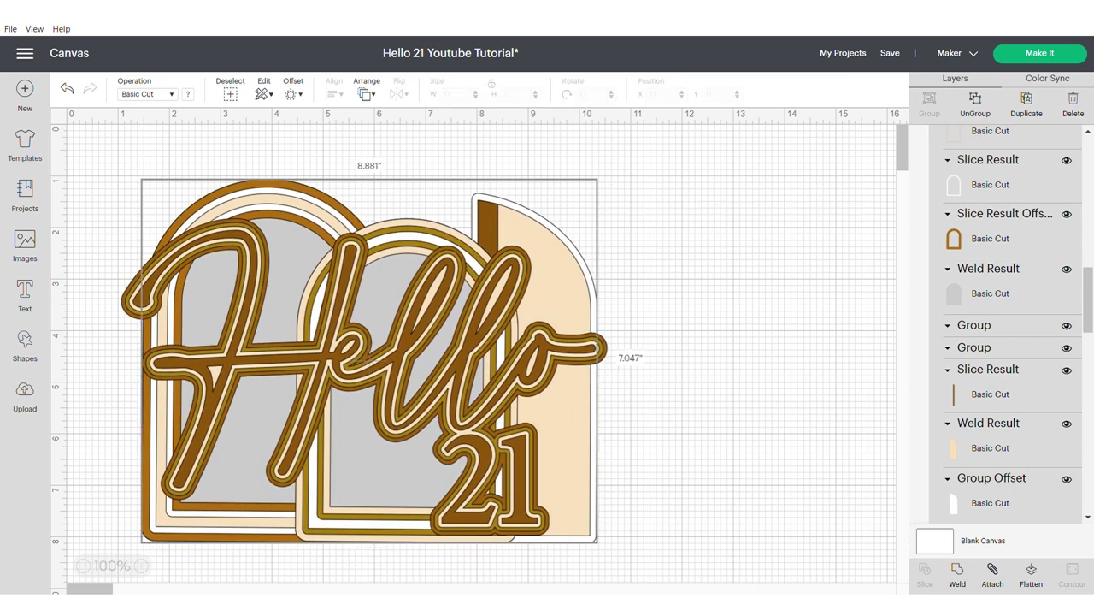
pyautogui.rightClick(958, 299)
pyautogui.click(953, 297)
pyautogui.rightClick(954, 298)
pyautogui.click(975, 161)
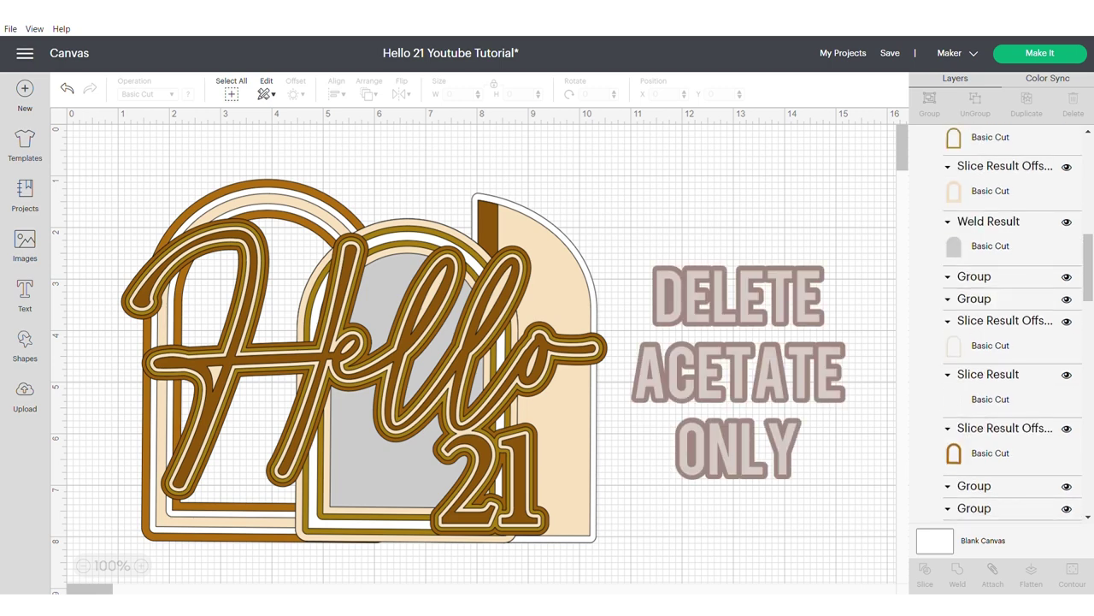
pyautogui.click(953, 246)
pyautogui.rightClick(953, 246)
pyautogui.click(976, 108)
# Step: Weld the copy's arches and Hello 21 text into one silhouette and colour it dark gold
pyautogui.moveTo(776, 518); pyautogui.dragTo(113, 280)
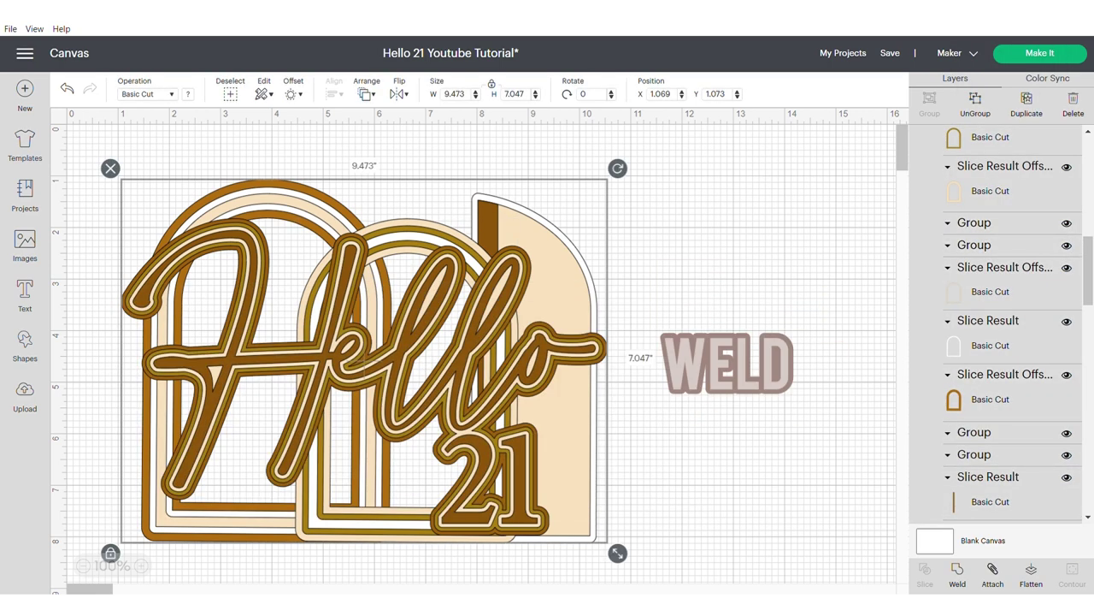
pyautogui.press('Escape')
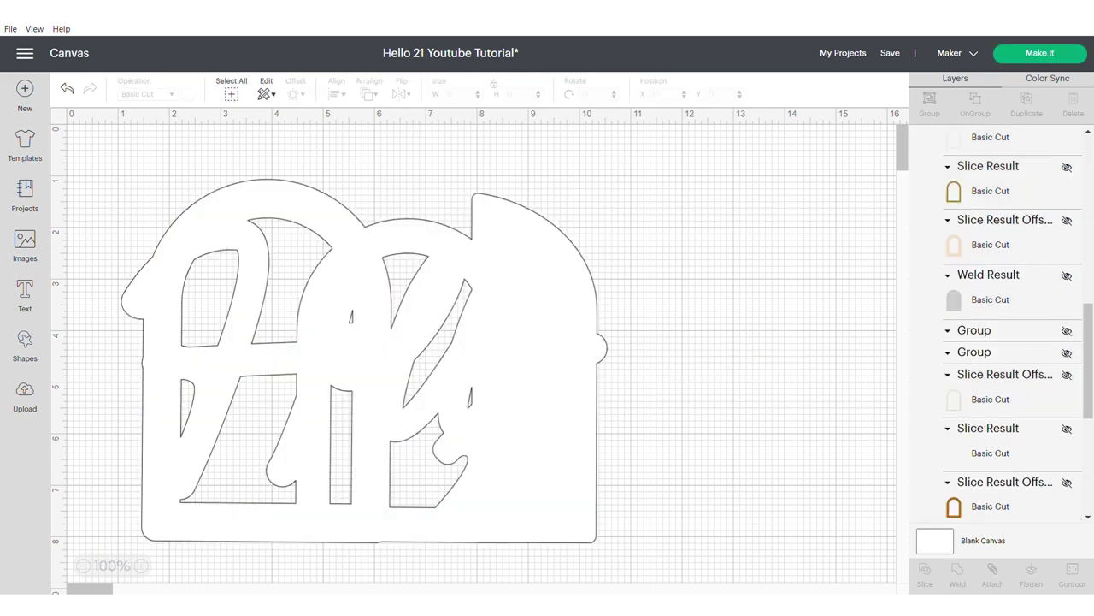
pyautogui.click(363, 361)
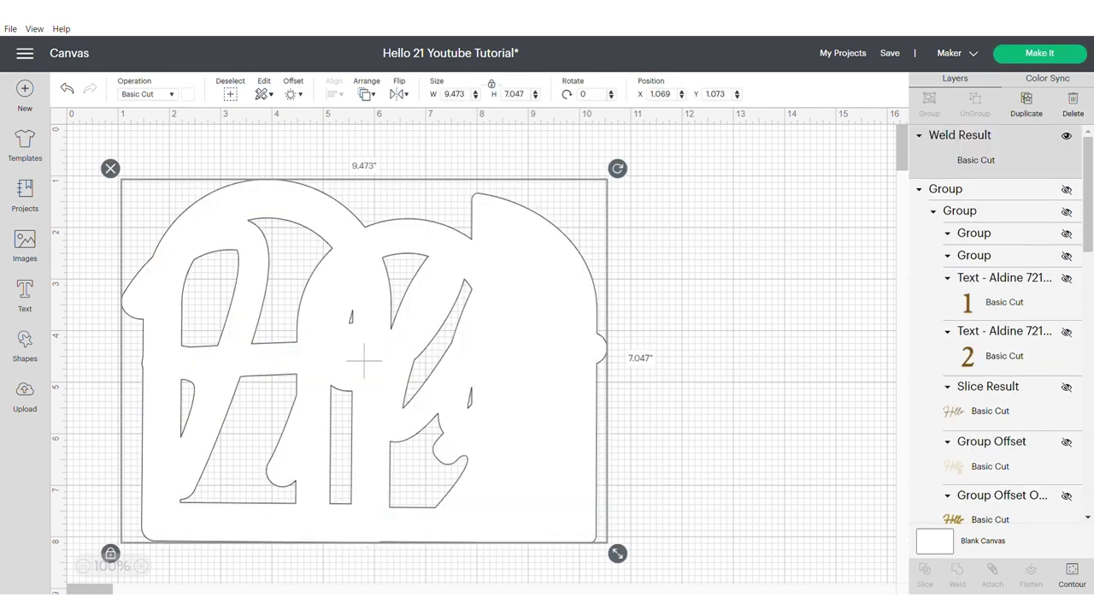
pyautogui.click(188, 94)
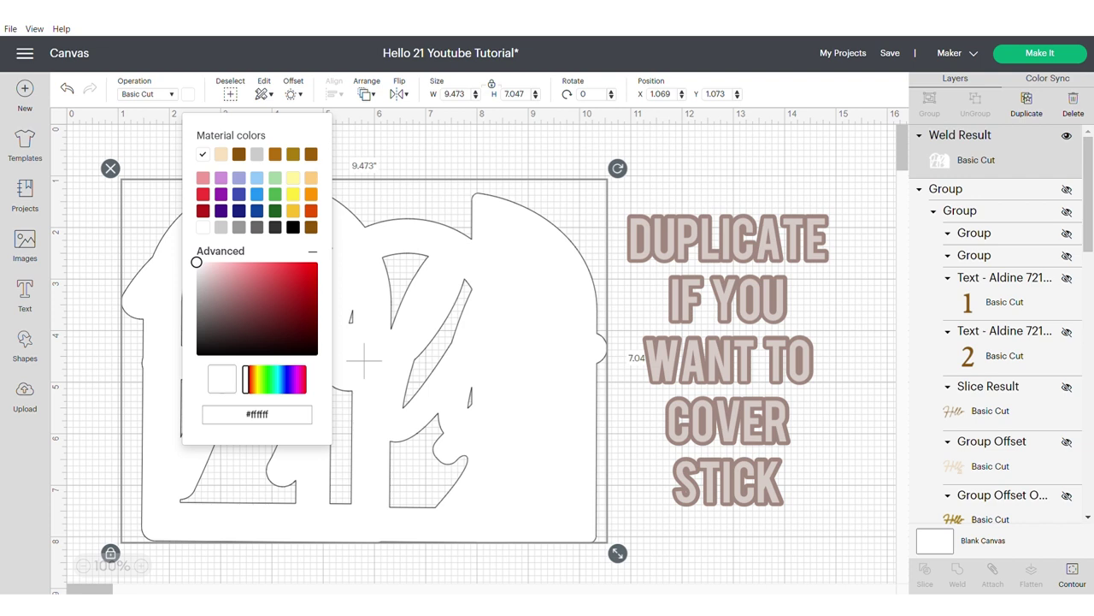
pyautogui.click(293, 153)
pyautogui.press('Escape')
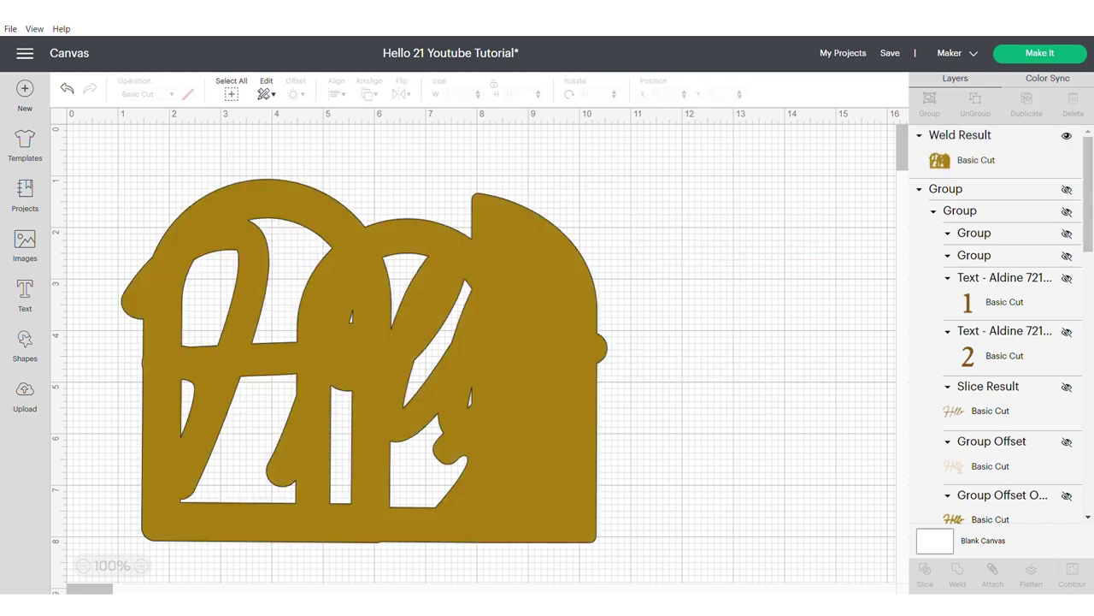
# Step: Unhide the layered topper group and the white welded arch backing
pyautogui.click(1067, 189)
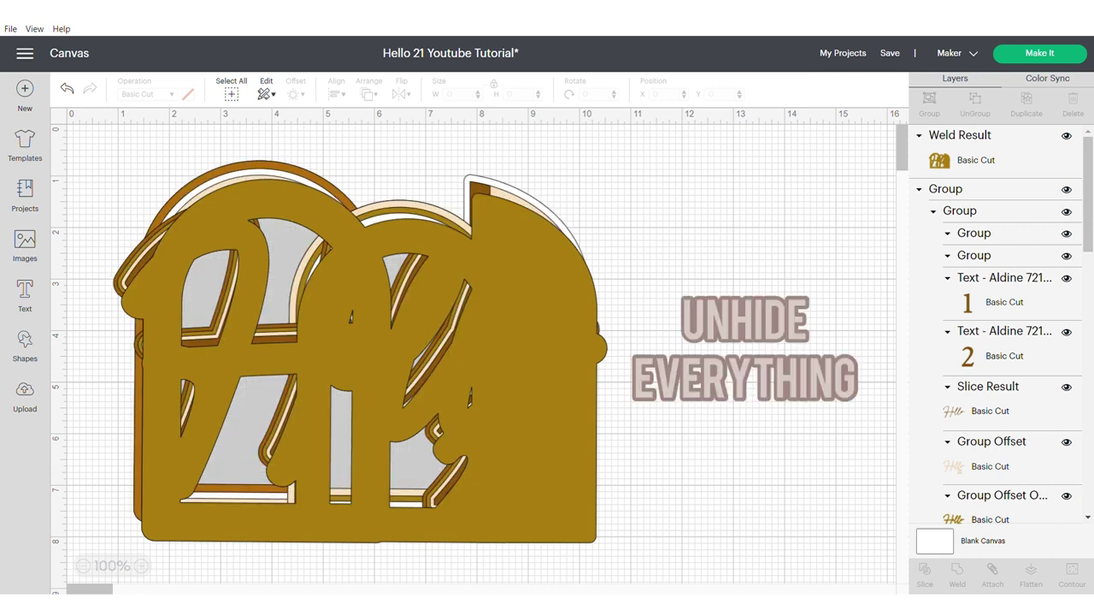
pyautogui.scroll(-5, 998, 325)
pyautogui.scroll(-6, 996, 324)
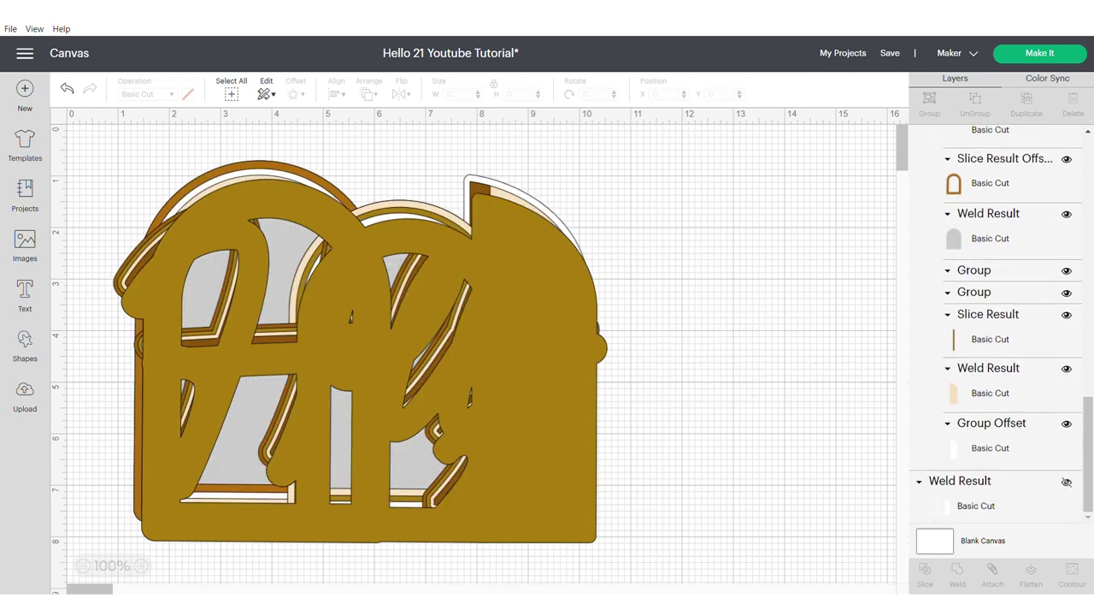
pyautogui.click(1067, 482)
# Step: Move the layered topper group clear of the backings and place the gold silhouette at about X 2.028, Y 0.989 inches
pyautogui.moveTo(351, 359); pyautogui.dragTo(514, 518)
pyautogui.moveTo(368, 282); pyautogui.dragTo(791, 383)
pyautogui.moveTo(492, 444); pyautogui.dragTo(398, 311)
pyautogui.moveTo(435, 384); pyautogui.dragTo(412, 357)
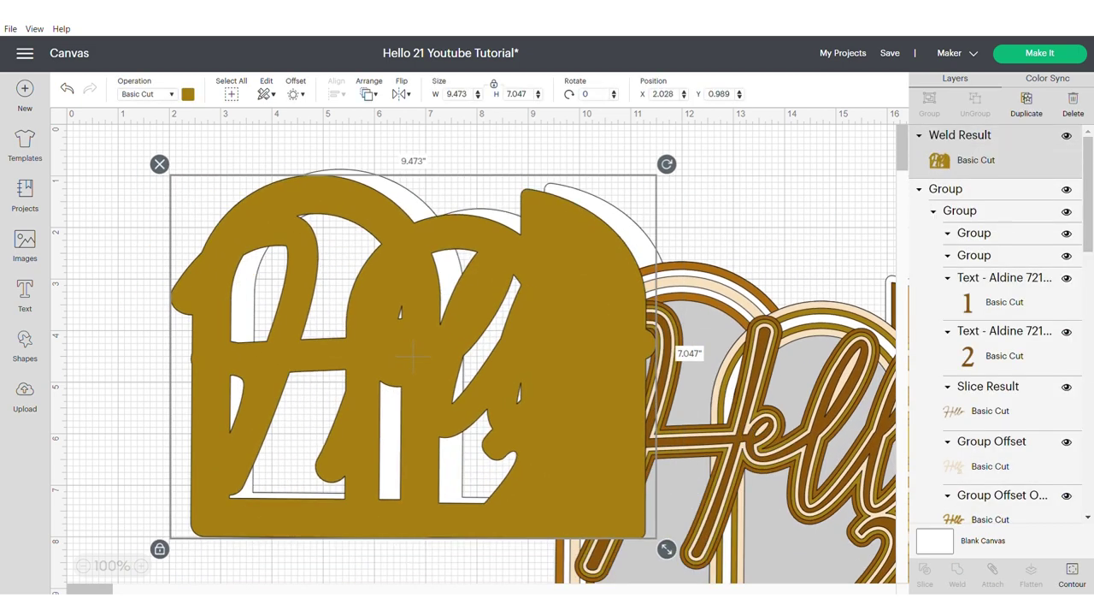
# Step: Move the gold silhouette one layer backward and place the white arch backing over it at about X 2.437, Y 1.003 inches
pyautogui.click(369, 93)
pyautogui.click(419, 133)
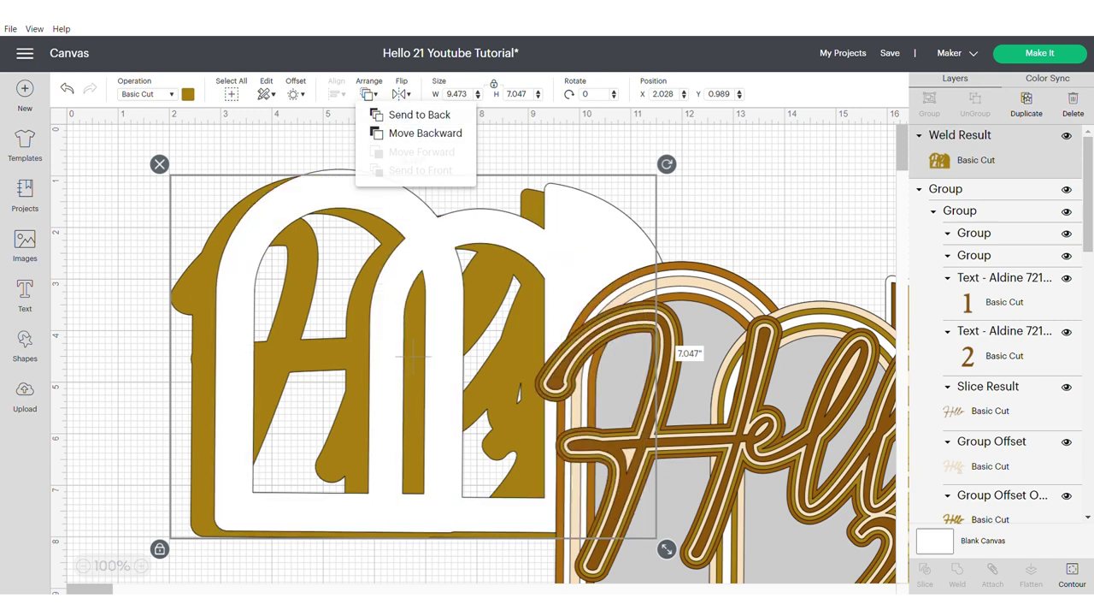
pyautogui.moveTo(413, 357)
pyautogui.mouseDown()
pyautogui.moveTo(390, 363)
pyautogui.moveTo(419, 356)
pyautogui.mouseUp()
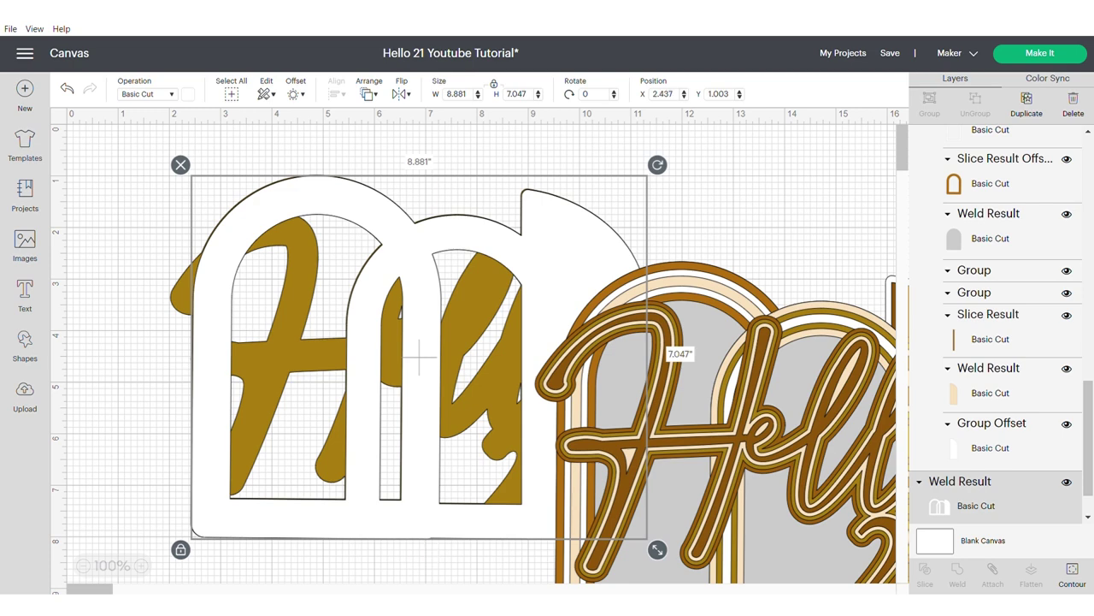
# Step: Centre-align the layered topper over both welded backings and group all the pieces together
pyautogui.moveTo(779, 443); pyautogui.dragTo(412, 355)
pyautogui.moveTo(122, 155); pyautogui.dragTo(588, 430)
pyautogui.click(333, 94)
pyautogui.click(444, 242)
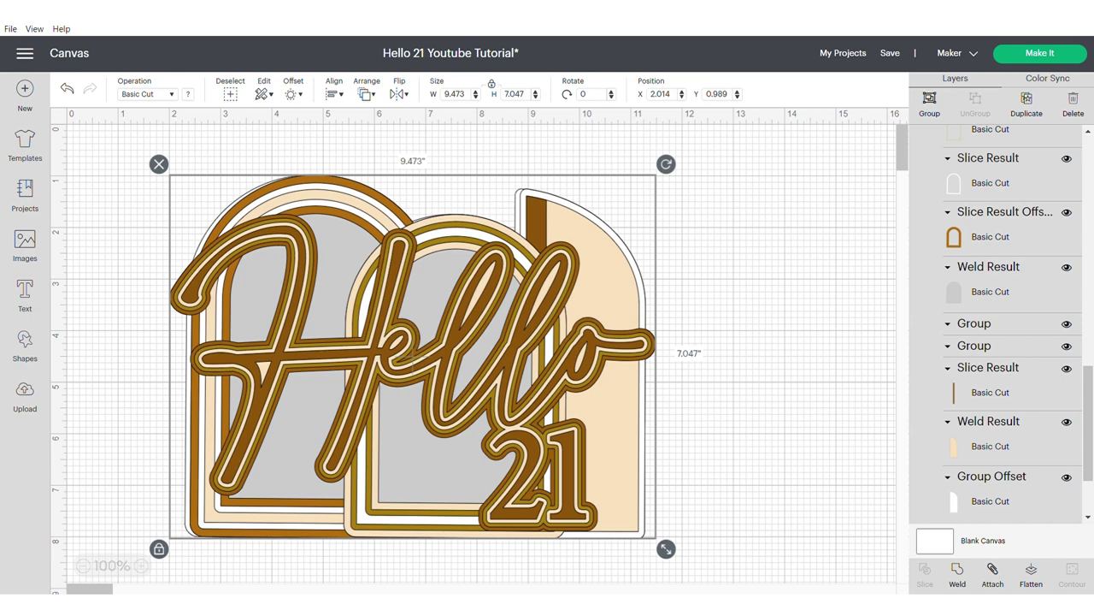
pyautogui.hotkey('ctrl', 'g')
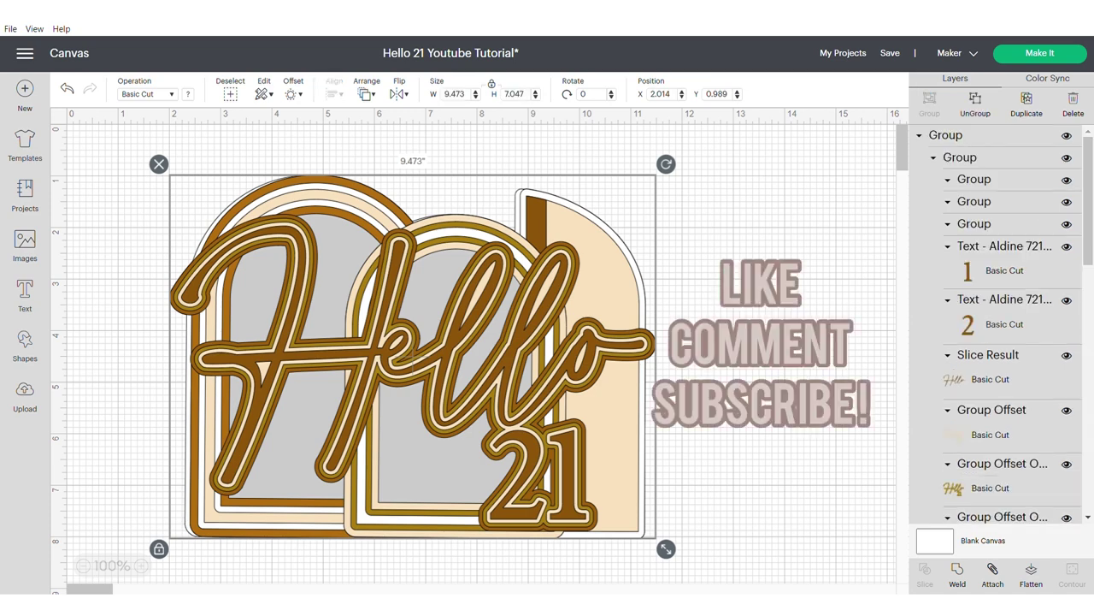
pyautogui.press('Escape')
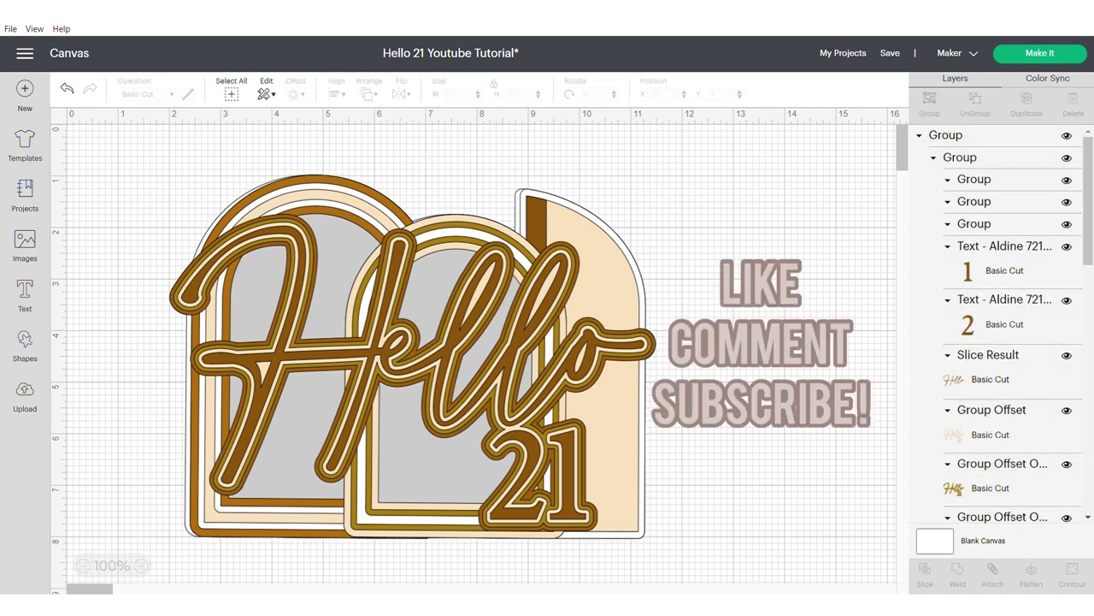
pyautogui.hotkey('ctrl', 'a')
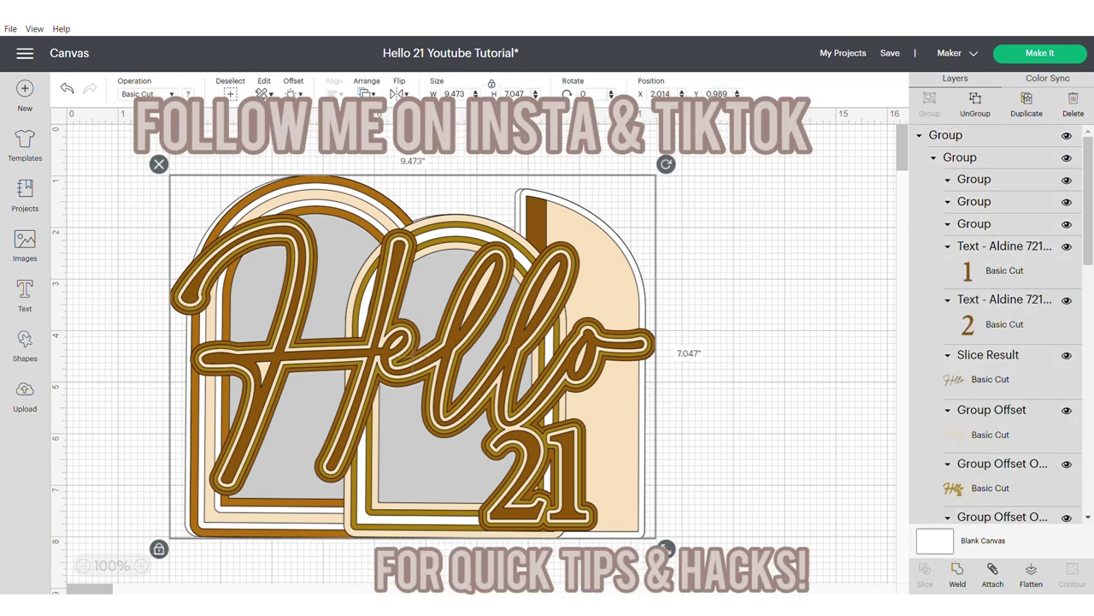
pyautogui.press('Escape')
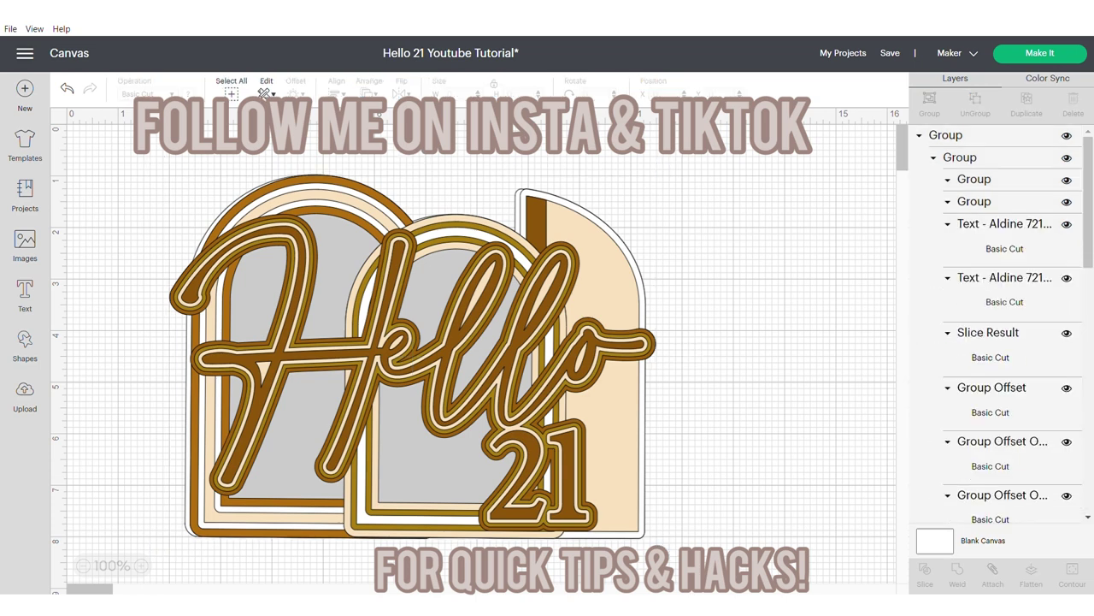
pyautogui.hotkey('ctrl', 'a')
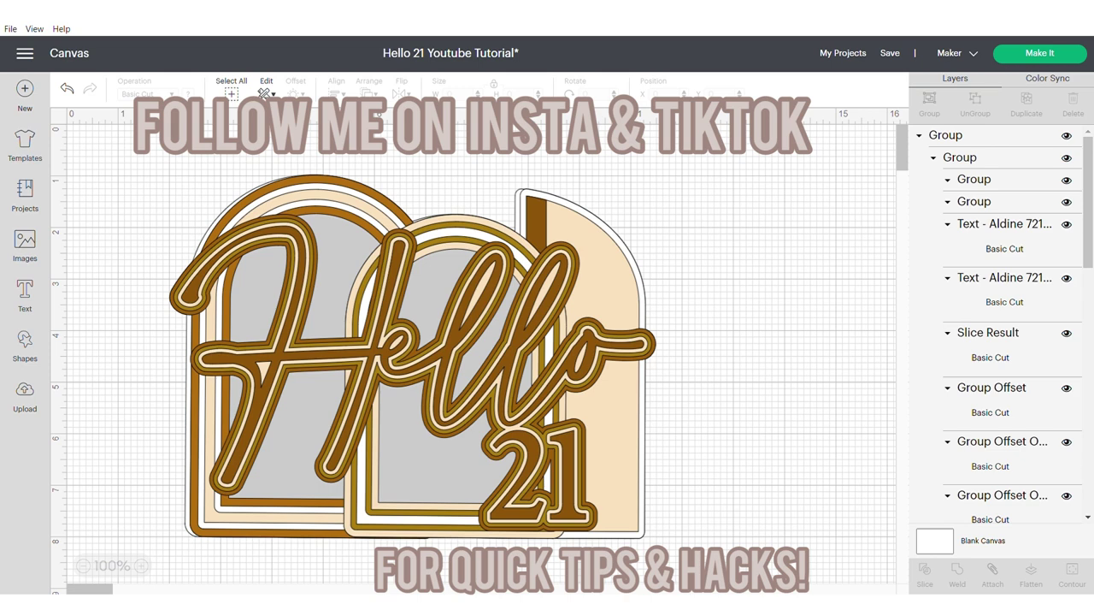
pyautogui.hotkey('ctrl', 'a')
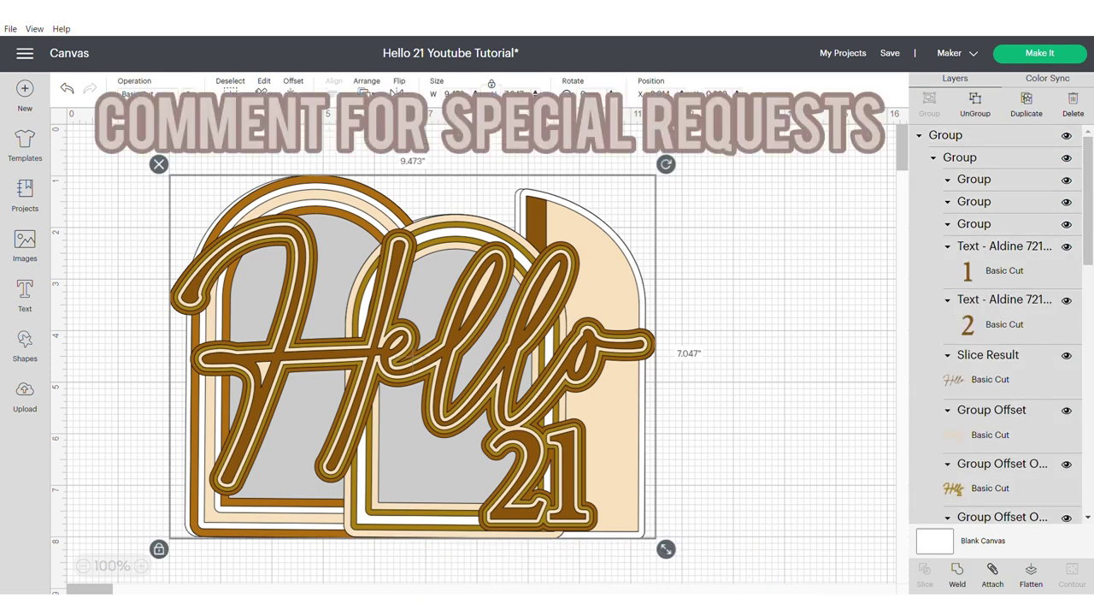
pyautogui.hotkey('ctrl', 'z')
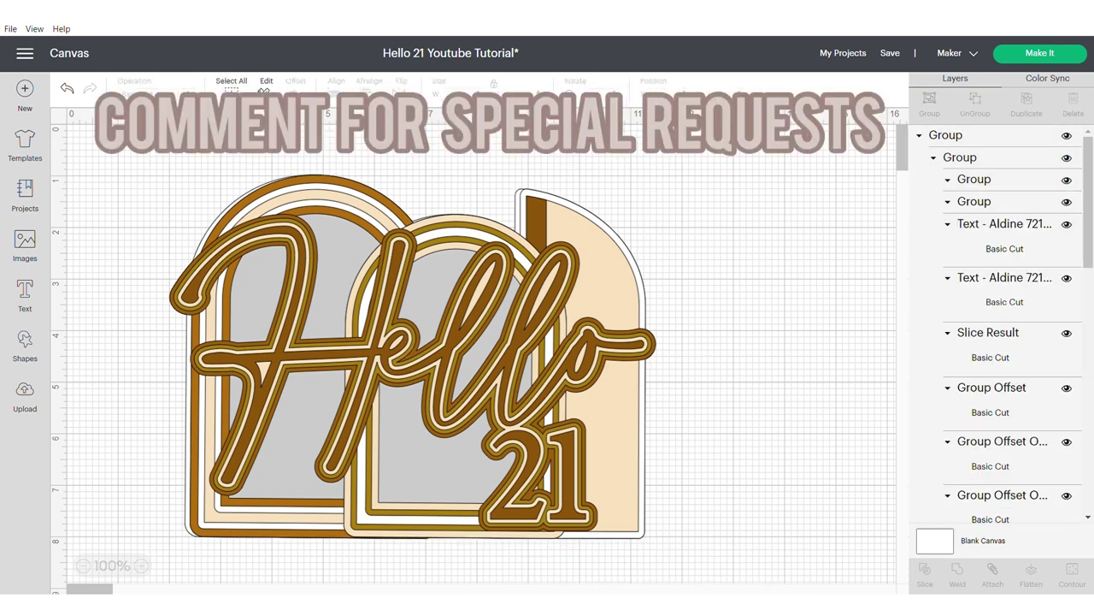
pyautogui.hotkey('ctrl', 'a')
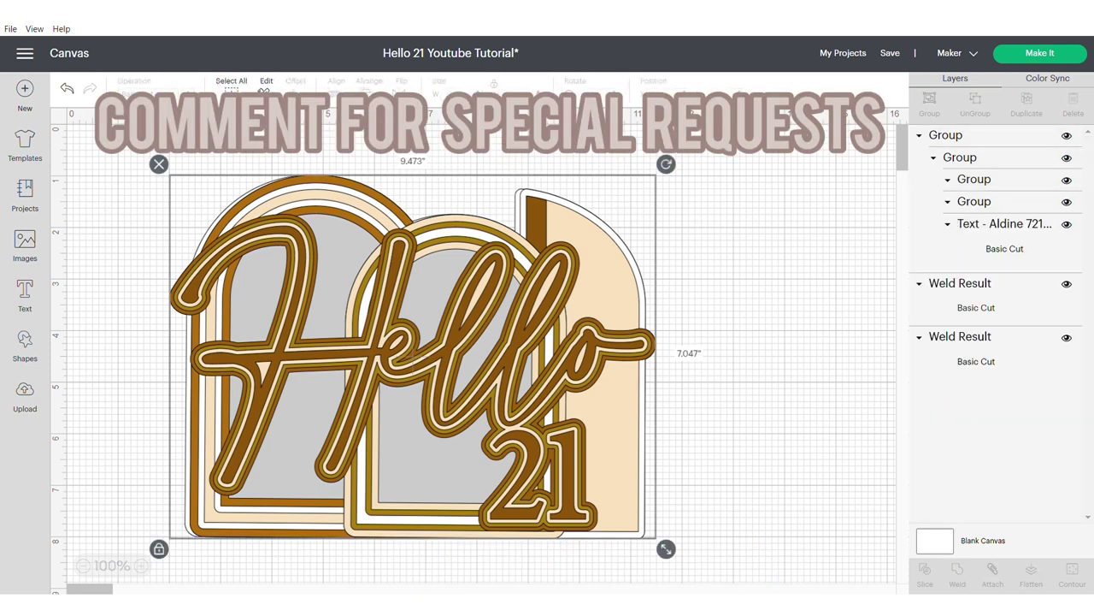